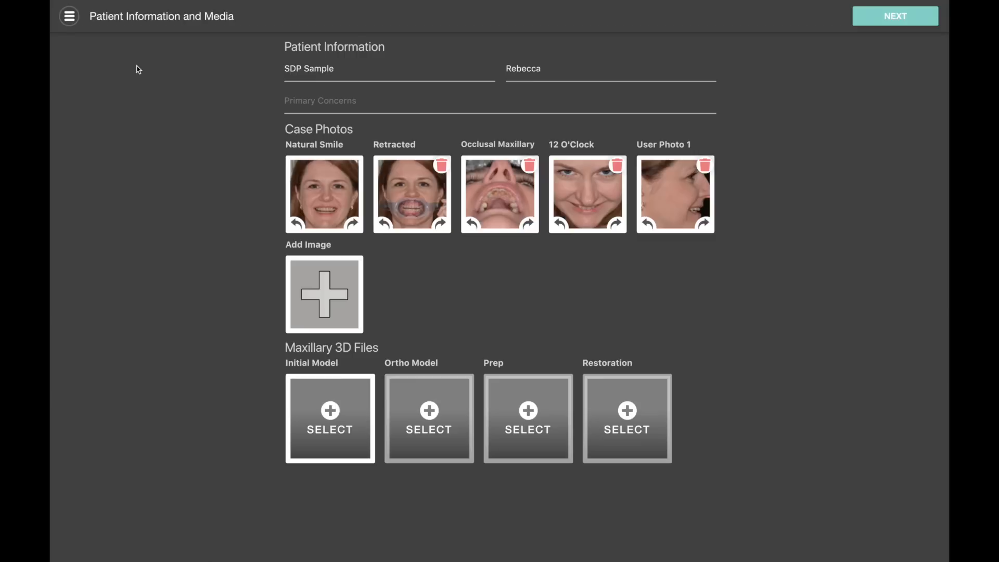
{"action": "left_click", "coordinate": [70, 21]}
{"action": "left_click", "coordinate": [69, 19]}
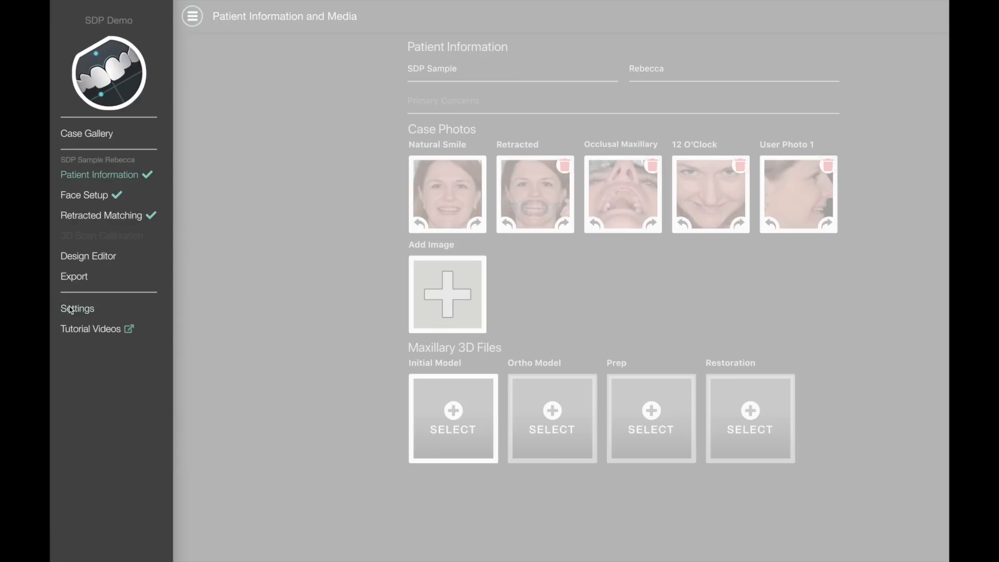
{"action": "left_click", "coordinate": [270, 182]}
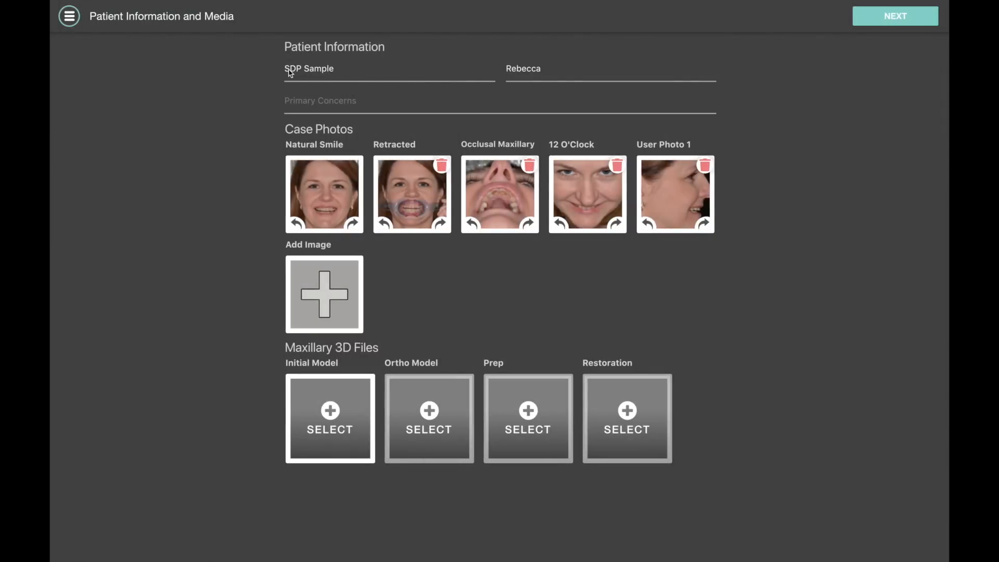
{"action": "left_click", "coordinate": [339, 71]}
{"action": "left_click", "coordinate": [562, 71]}
{"action": "left_click", "coordinate": [343, 101]}
{"action": "left_click", "coordinate": [341, 71]}
{"action": "left_click", "coordinate": [261, 108]}
{"action": "left_click", "coordinate": [300, 69]}
Step: Proceed to face setup and align the midline, pupil and lip commissure guides with the facial landmarks
{"action": "left_click", "coordinate": [888, 17]}
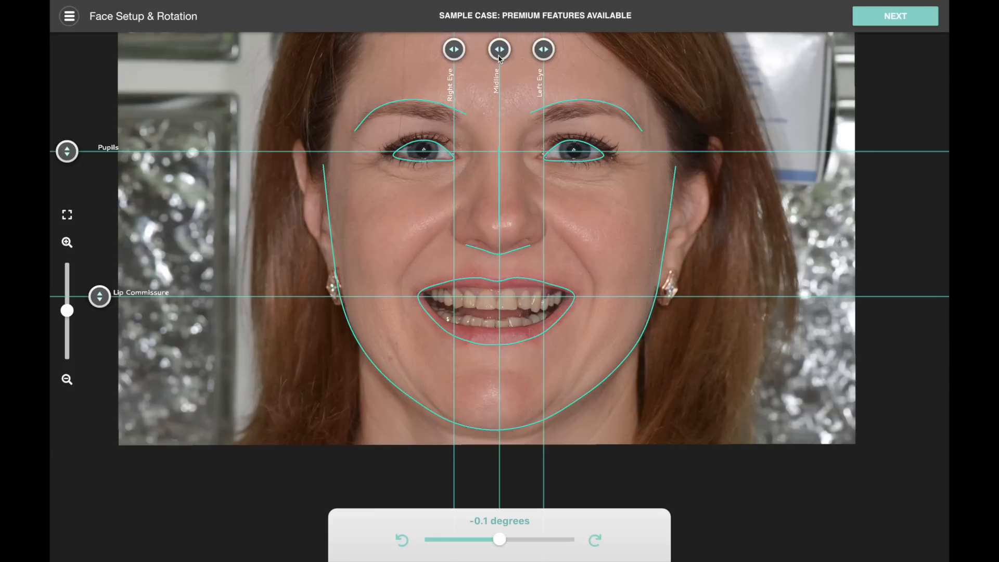
{"action": "left_click_drag", "start_coordinate": [497, 55], "coordinate": [495, 55]}
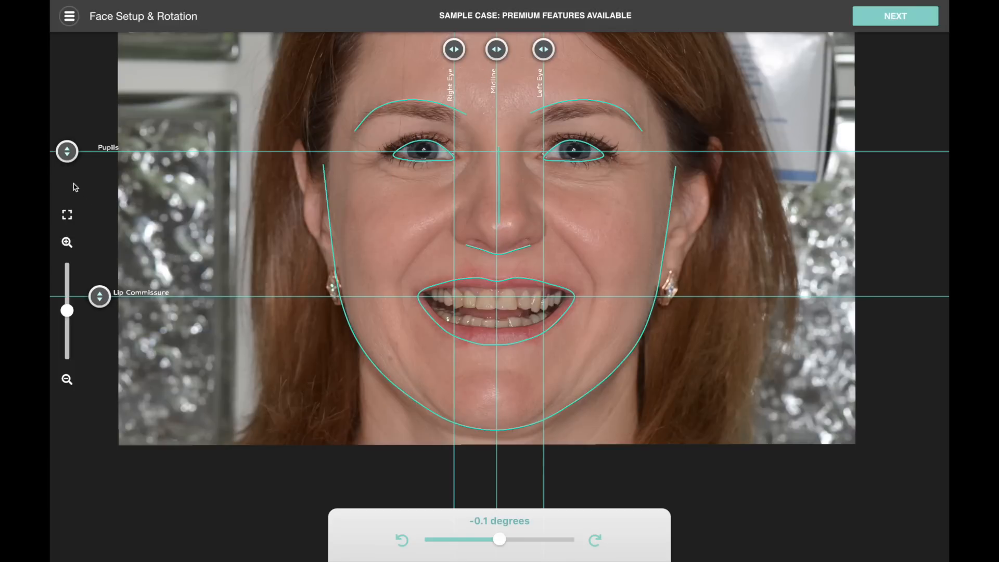
{"action": "left_click_drag", "start_coordinate": [68, 155], "coordinate": [68, 150]}
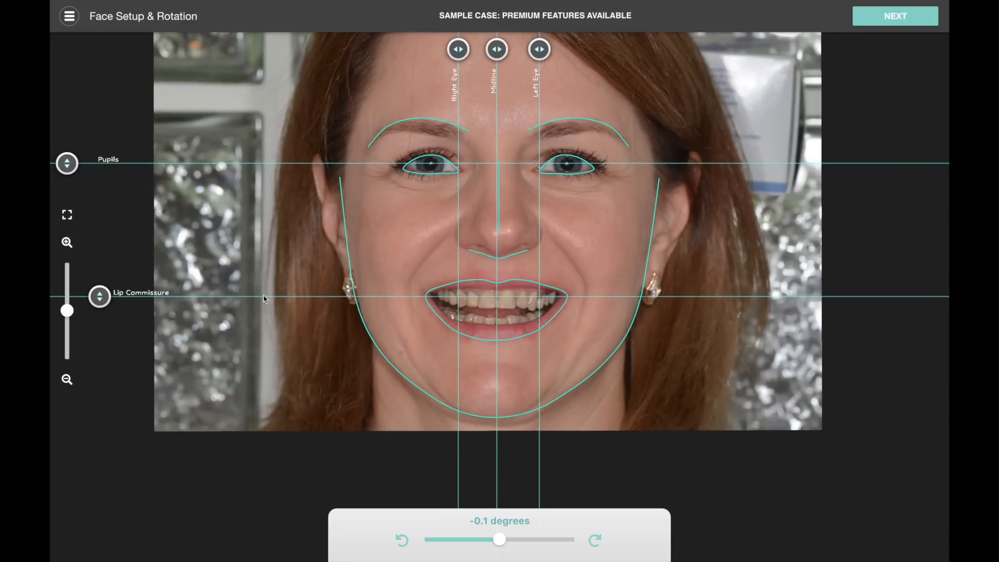
{"action": "left_click_drag", "start_coordinate": [103, 295], "coordinate": [102, 294]}
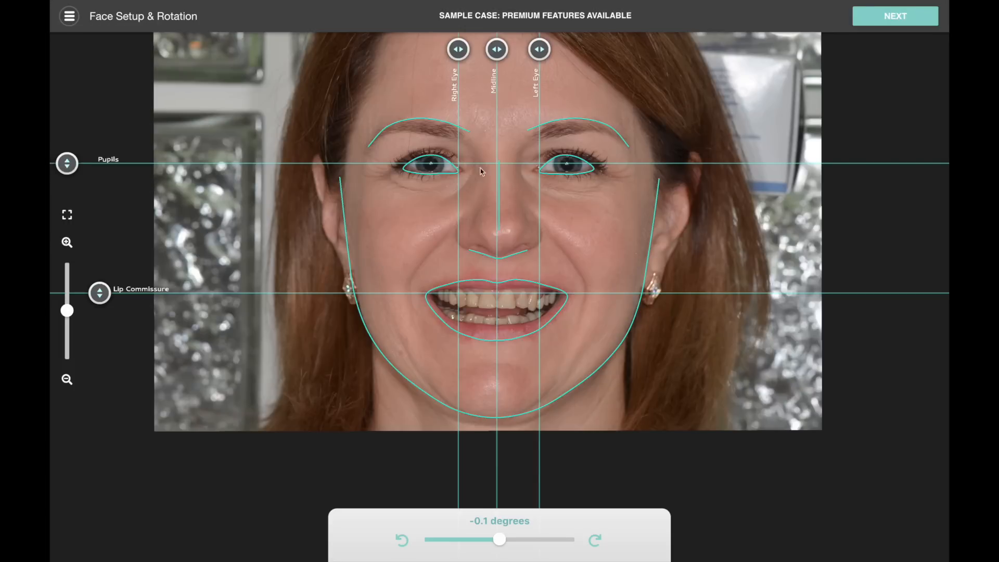
{"action": "left_click_drag", "start_coordinate": [102, 295], "coordinate": [103, 297]}
Step: Fine-tune the face photo's rotation to -0.2 degrees
{"action": "mouse_move", "coordinate": [498, 540]}
{"action": "left_mouse_down"}
{"action": "mouse_move", "coordinate": [488, 541]}
{"action": "mouse_move", "coordinate": [499, 544]}
{"action": "left_mouse_up"}
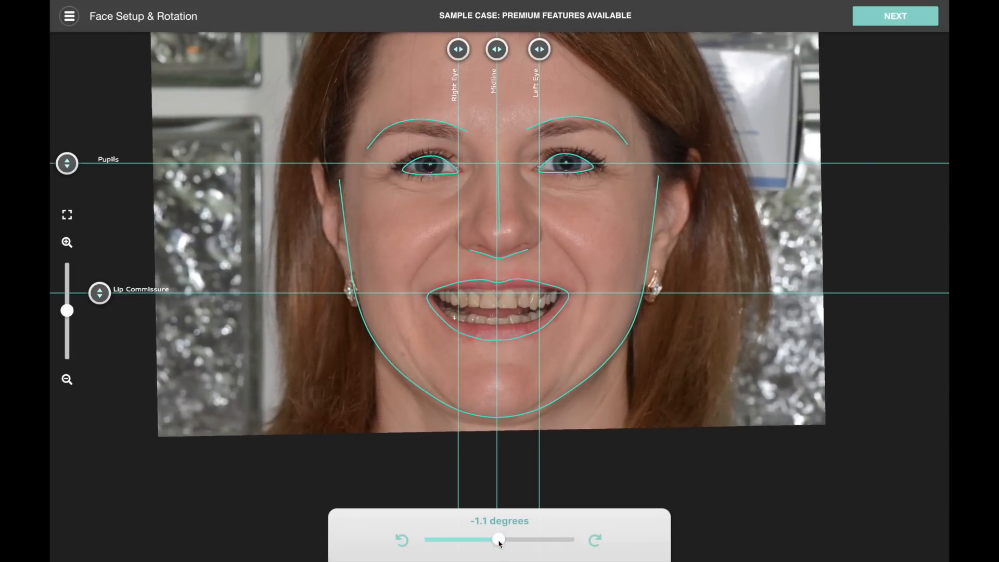
{"action": "left_click", "coordinate": [596, 542]}
{"action": "left_click", "coordinate": [596, 543]}
{"action": "left_click", "coordinate": [597, 542]}
{"action": "left_click", "coordinate": [596, 543]}
{"action": "left_click", "coordinate": [596, 543]}
{"action": "left_click", "coordinate": [597, 542]}
{"action": "left_click", "coordinate": [596, 543]}
{"action": "left_click", "coordinate": [597, 542]}
{"action": "left_click", "coordinate": [597, 542]}
{"action": "left_click", "coordinate": [596, 543]}
{"action": "left_click", "coordinate": [596, 542]}
{"action": "left_click", "coordinate": [402, 540]}
{"action": "left_click", "coordinate": [402, 540]}
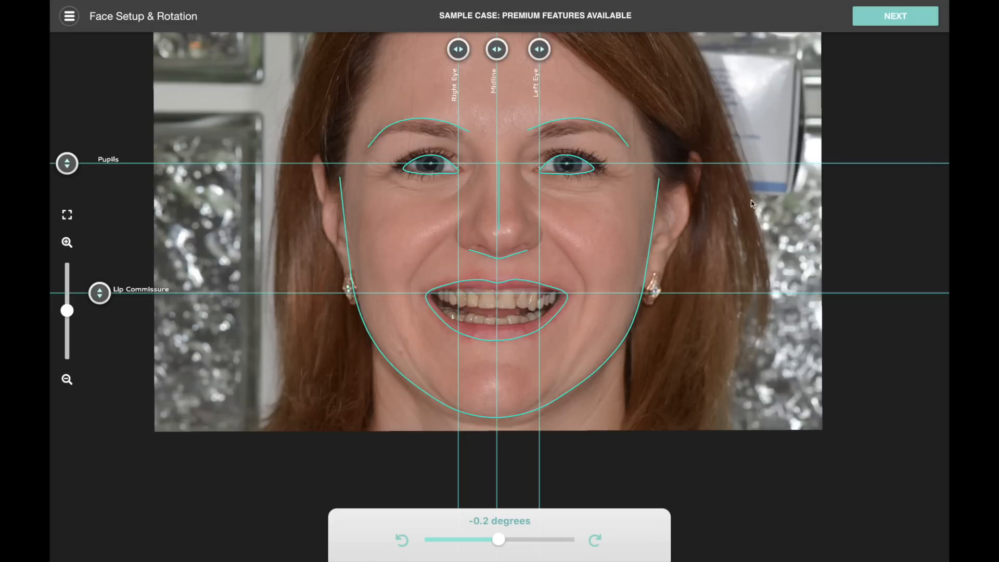
Step: Proceed to retracted matching, place the line along the upper central incisors' outer incisal edges in the retracted photo, and accept it
{"action": "left_click", "coordinate": [896, 21]}
{"action": "left_click_drag", "start_coordinate": [513, 329], "coordinate": [499, 140]}
{"action": "scroll", "coordinate": [476, 194], "scroll_direction": "up", "scroll_amount": 4}
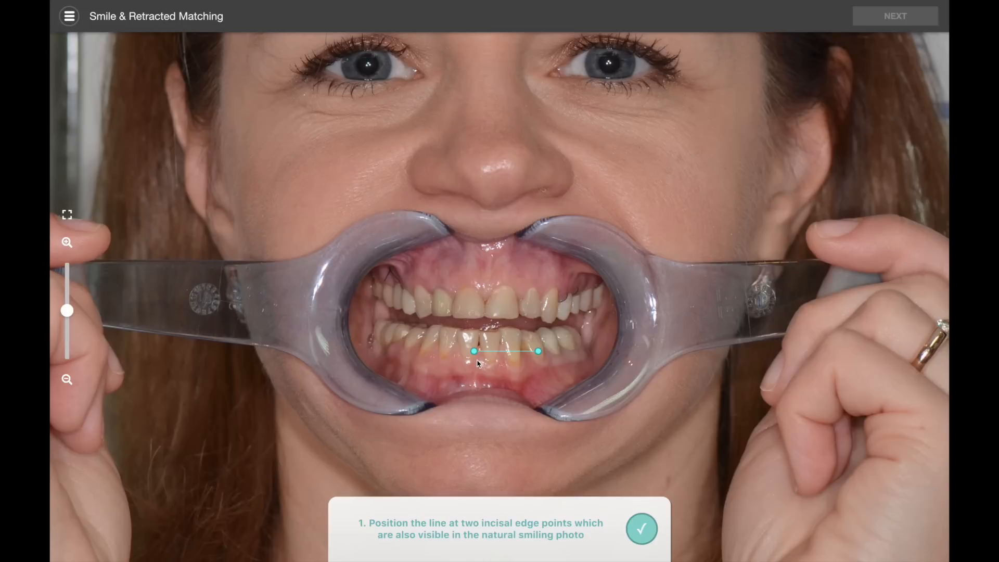
{"action": "left_click_drag", "start_coordinate": [474, 354], "coordinate": [451, 316]}
{"action": "left_click_drag", "start_coordinate": [538, 351], "coordinate": [520, 316]}
{"action": "scroll", "coordinate": [485, 337], "scroll_direction": "down", "scroll_amount": 4}
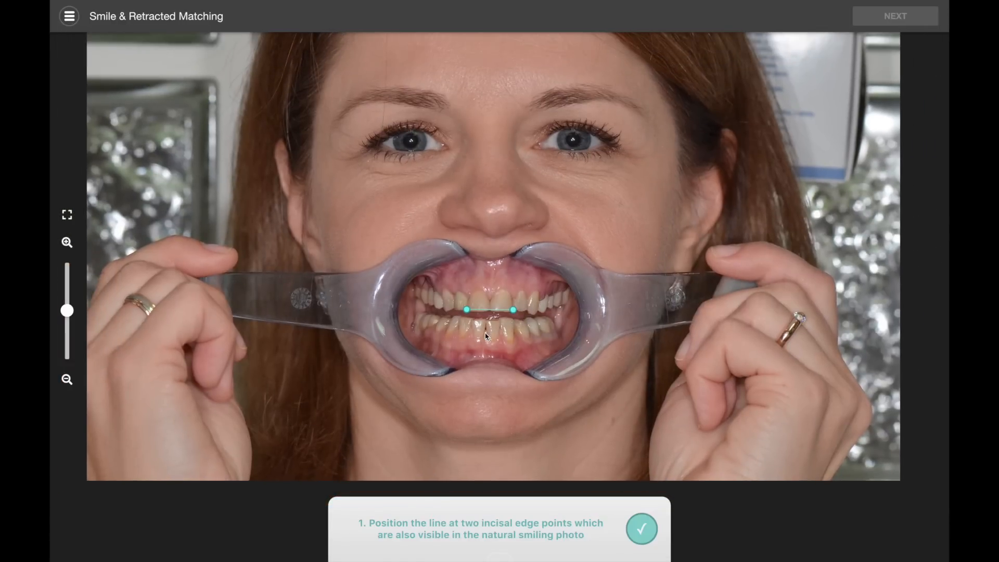
{"action": "scroll", "coordinate": [485, 336], "scroll_direction": "up", "scroll_amount": 2}
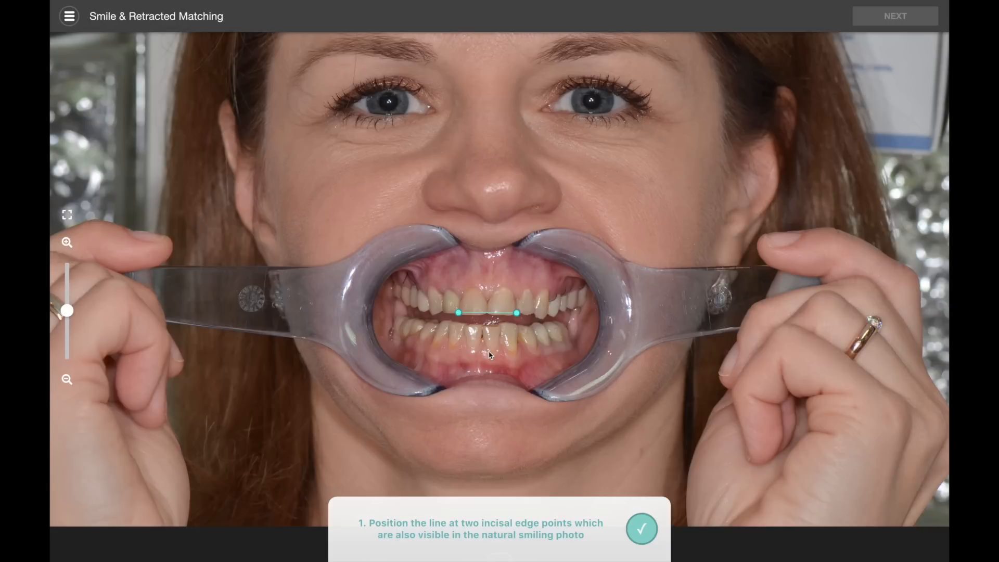
{"action": "left_click_drag", "start_coordinate": [476, 362], "coordinate": [493, 365]}
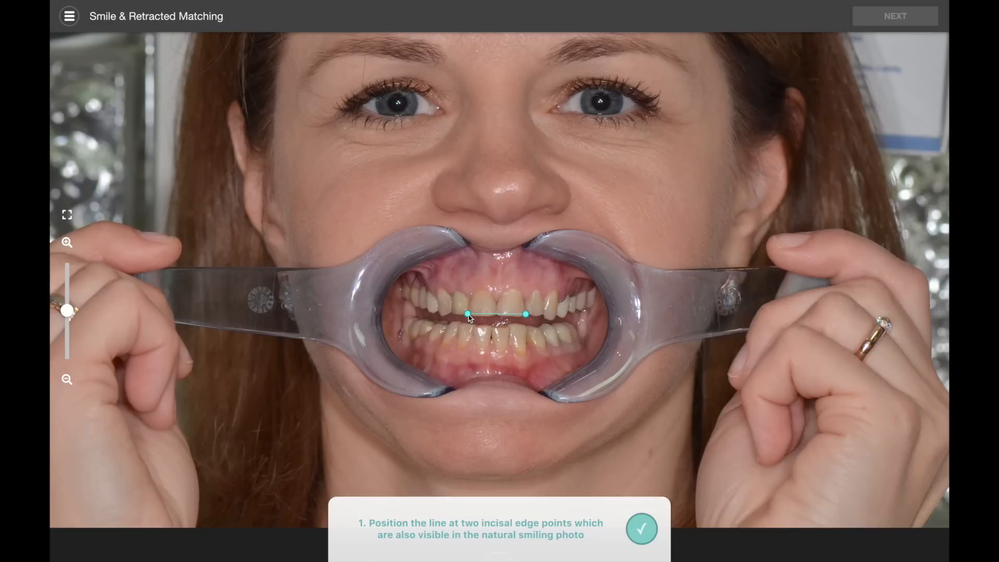
{"action": "scroll", "coordinate": [525, 319], "scroll_direction": "up", "scroll_amount": 1}
{"action": "scroll", "coordinate": [526, 319], "scroll_direction": "up", "scroll_amount": 2}
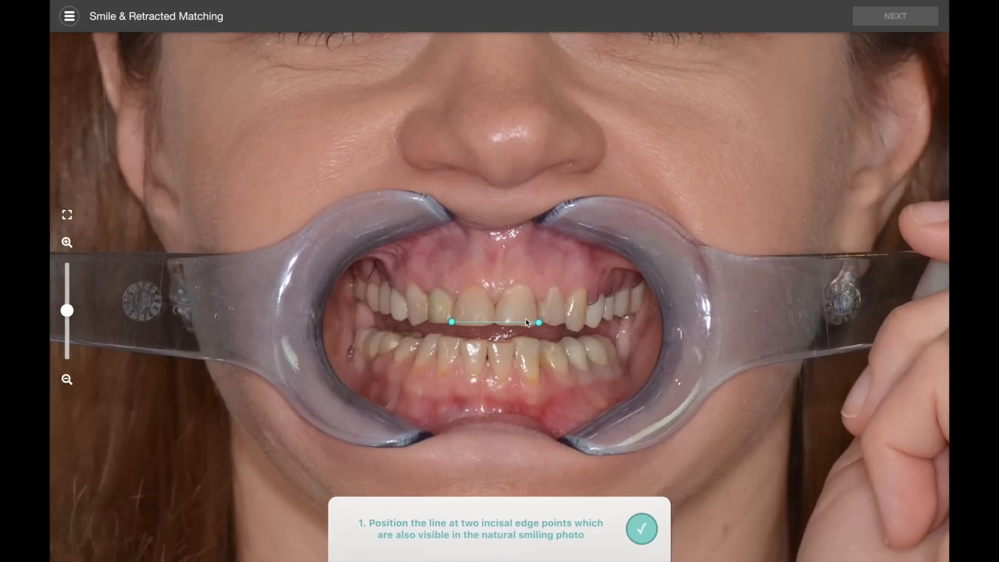
{"action": "left_click", "coordinate": [641, 530]}
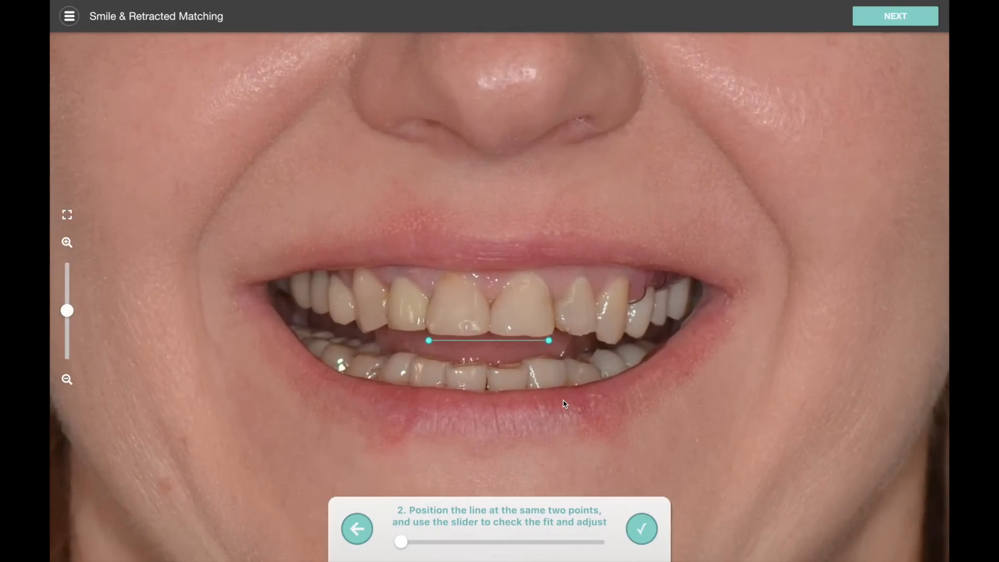
Step: Position the matching line at the same two incisal points in the natural smile photo, refining one endpoint against the retracted overlay
{"action": "left_click_drag", "start_coordinate": [428, 341], "coordinate": [427, 329]}
{"action": "left_click_drag", "start_coordinate": [550, 338], "coordinate": [554, 327]}
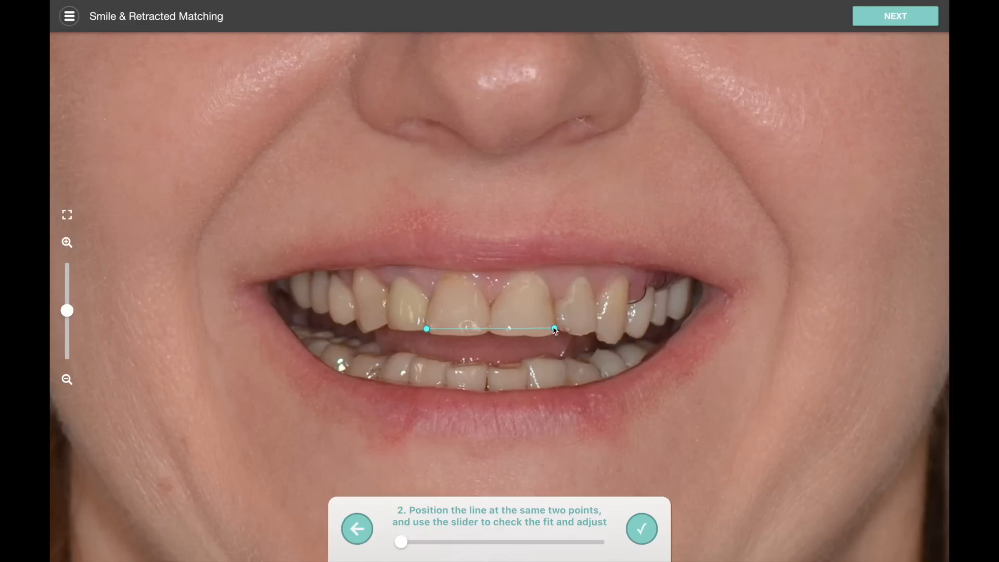
{"action": "left_click_drag", "start_coordinate": [404, 542], "coordinate": [534, 542]}
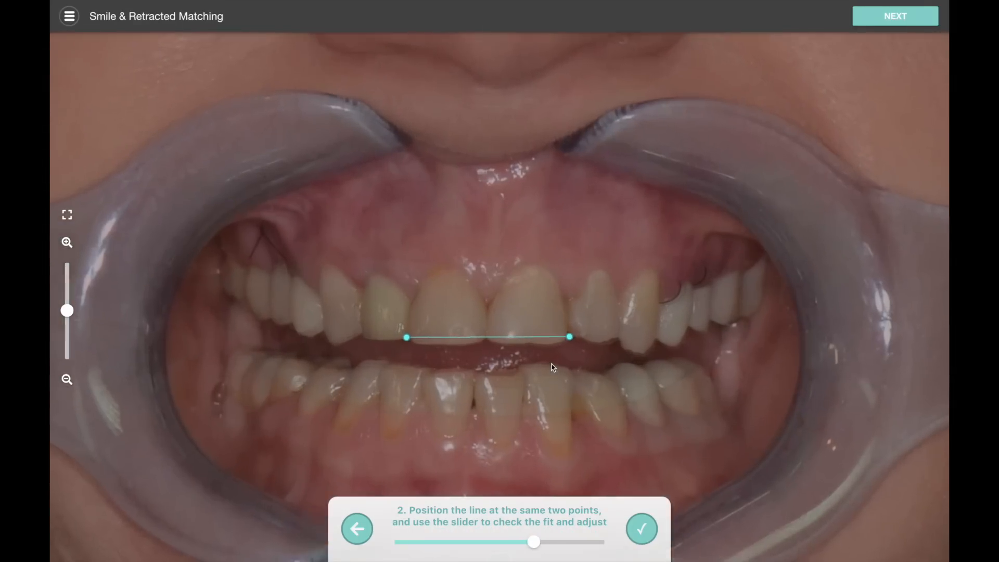
{"action": "scroll", "coordinate": [552, 367], "scroll_direction": "up", "scroll_amount": 2}
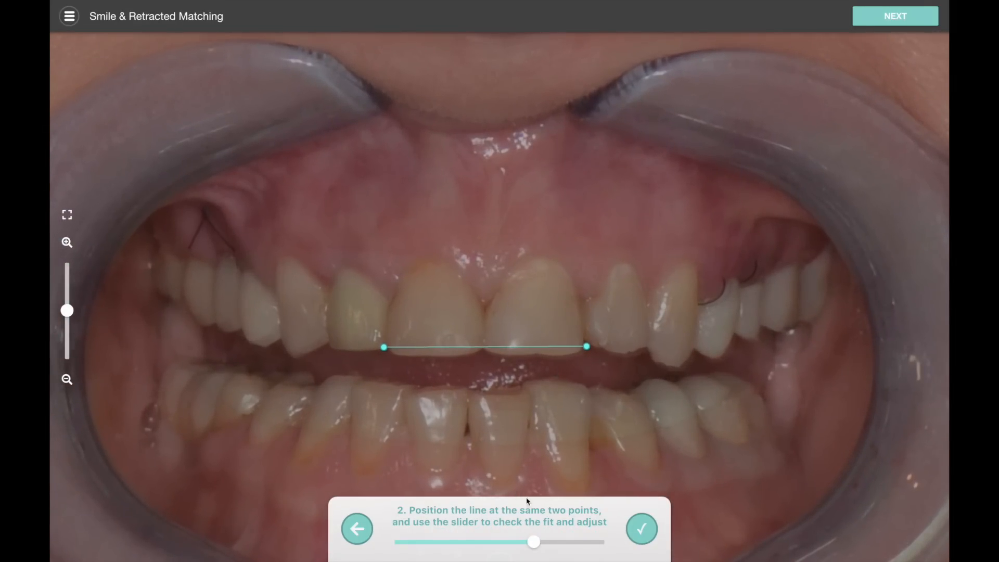
{"action": "left_click_drag", "start_coordinate": [587, 347], "coordinate": [589, 349]}
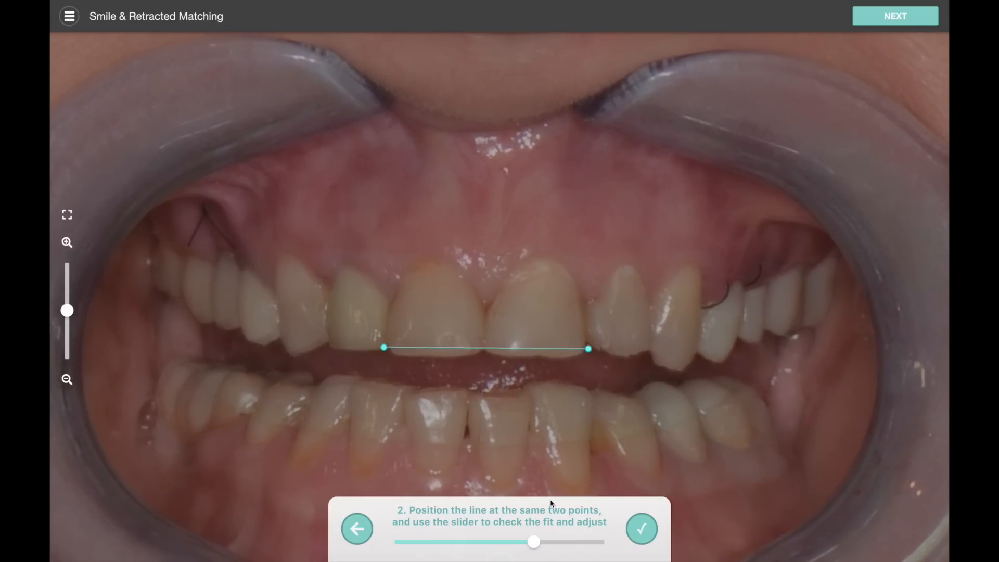
Step: Check the photo fit at partial and nearly full overlay blends and accept the smile and retracted match
{"action": "left_click_drag", "start_coordinate": [535, 541], "coordinate": [487, 542]}
{"action": "left_click_drag", "start_coordinate": [349, 364], "coordinate": [328, 358]}
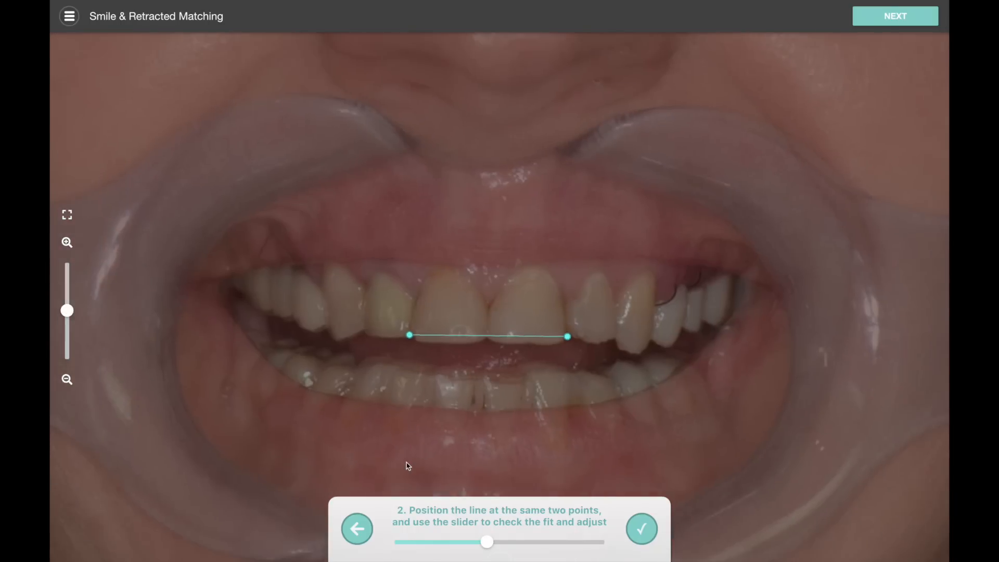
{"action": "left_click_drag", "start_coordinate": [487, 543], "coordinate": [600, 541]}
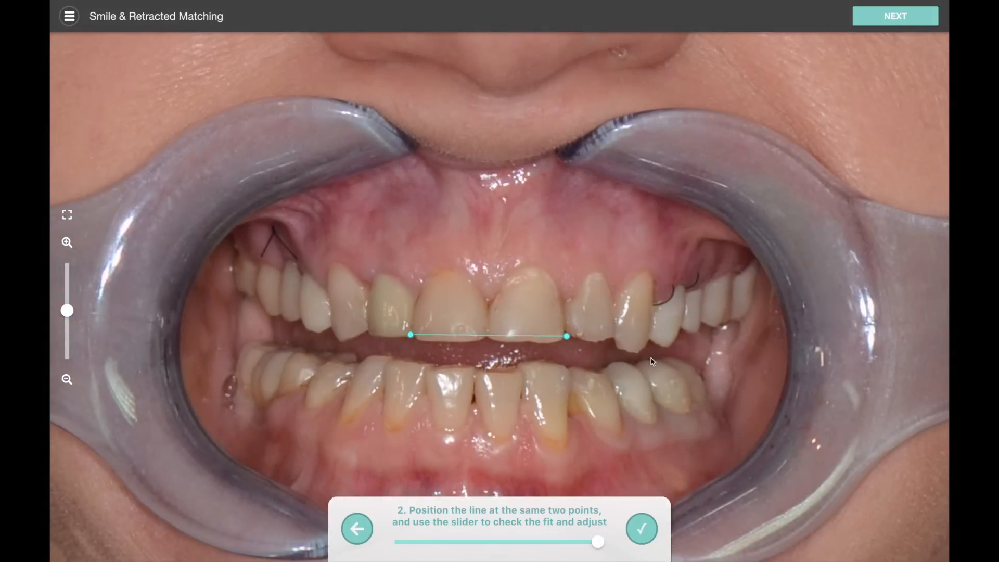
{"action": "scroll", "coordinate": [652, 361], "scroll_direction": "down", "scroll_amount": 10}
{"action": "scroll", "coordinate": [653, 361], "scroll_direction": "up", "scroll_amount": 5}
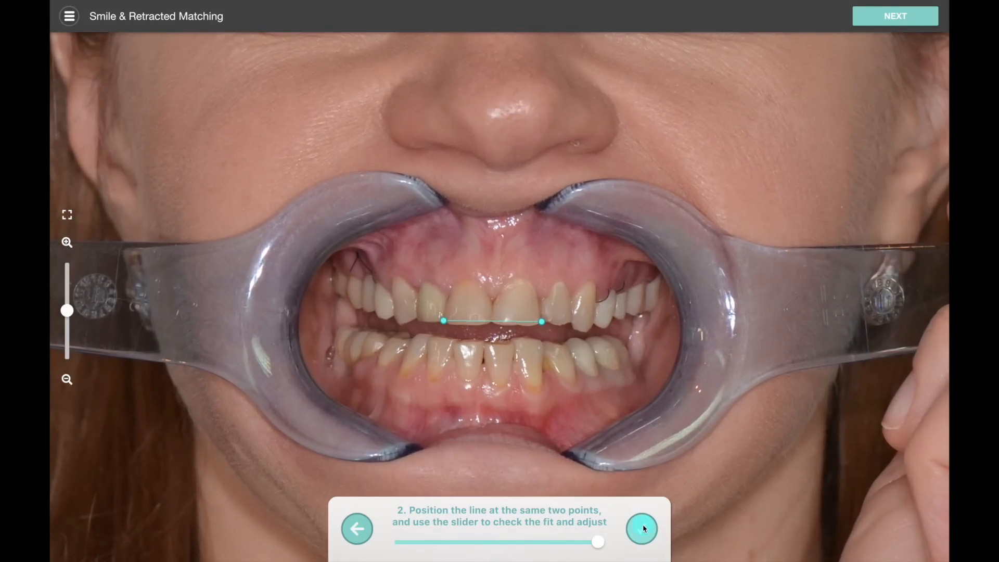
{"action": "left_click", "coordinate": [644, 528]}
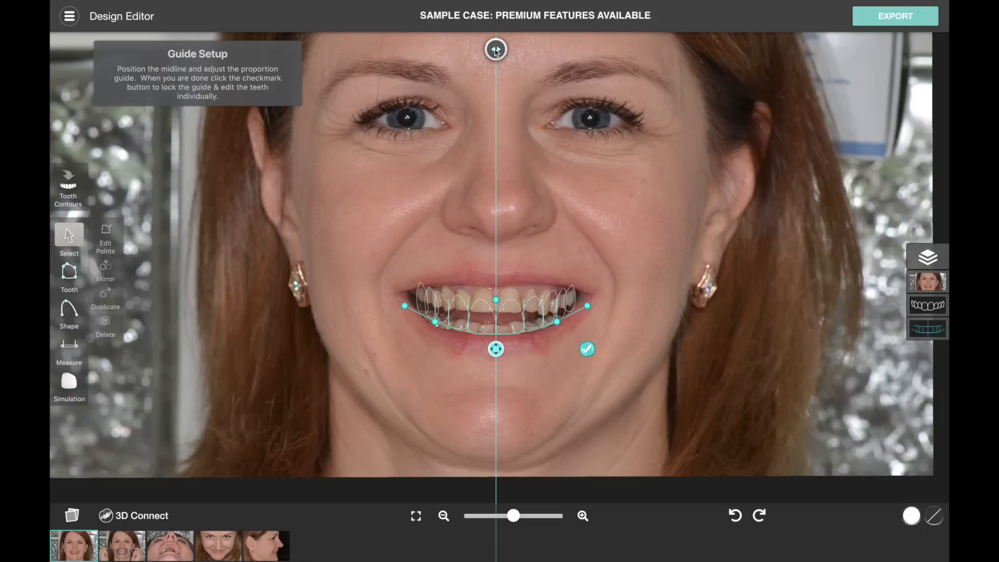
Step: Align the design midline with the face and raise the proportion guide so it sits over the upper front teeth
{"action": "mouse_move", "coordinate": [495, 50]}
{"action": "left_mouse_down"}
{"action": "mouse_move", "coordinate": [503, 47]}
{"action": "mouse_move", "coordinate": [495, 51]}
{"action": "left_mouse_up"}
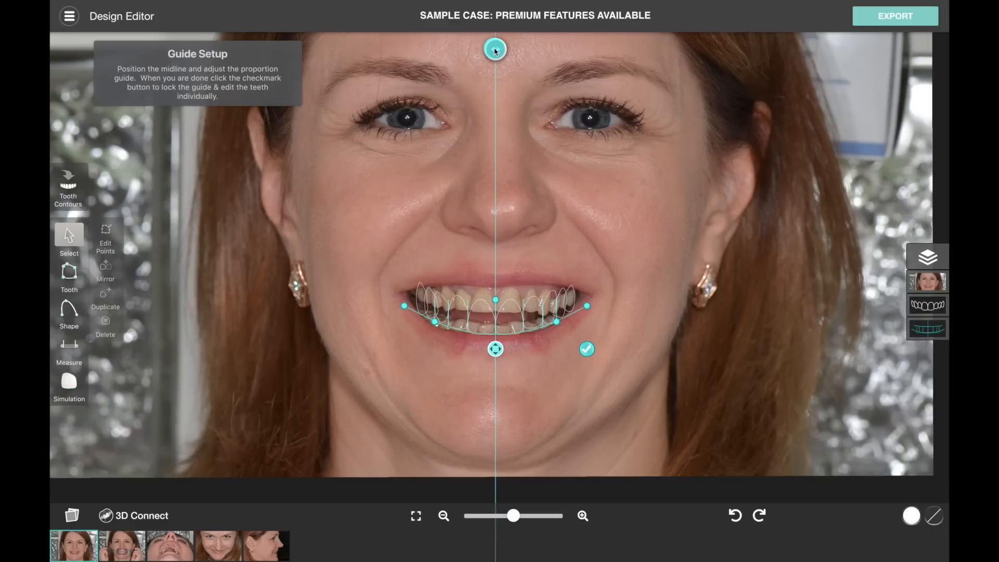
{"action": "scroll", "coordinate": [500, 374], "scroll_direction": "up", "scroll_amount": 1}
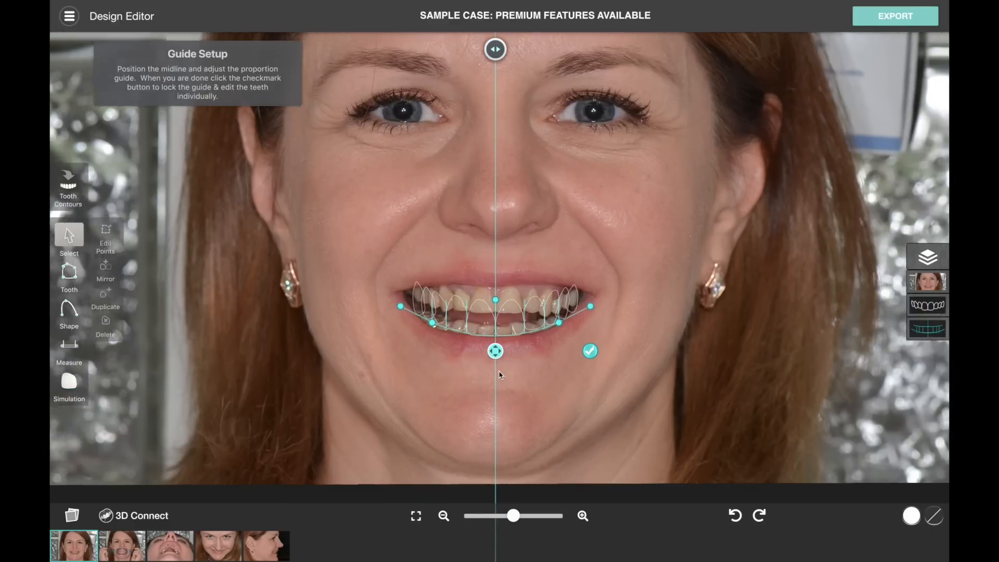
{"action": "scroll", "coordinate": [500, 374], "scroll_direction": "up", "scroll_amount": 2}
{"action": "mouse_move", "coordinate": [496, 368]}
{"action": "left_mouse_down"}
{"action": "mouse_move", "coordinate": [498, 334]}
{"action": "mouse_move", "coordinate": [498, 348]}
{"action": "left_mouse_up"}
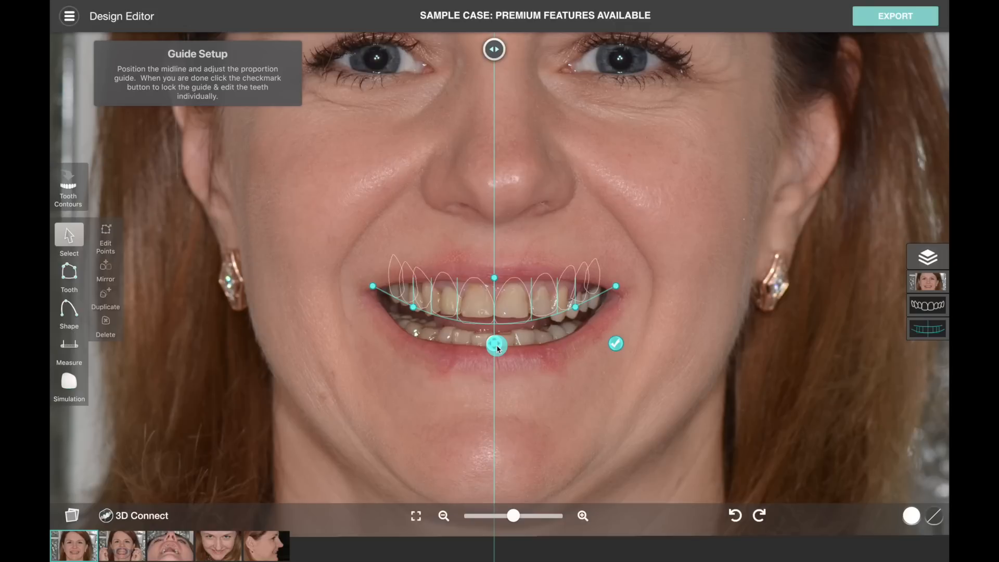
{"action": "left_click_drag", "start_coordinate": [499, 348], "coordinate": [498, 348]}
{"action": "left_click", "coordinate": [498, 348]}
Step: Narrow the proportion guide to the upper teeth, nudge it slightly up, and flatten its smile curve at the outer ends
{"action": "left_click_drag", "start_coordinate": [576, 308], "coordinate": [569, 317]}
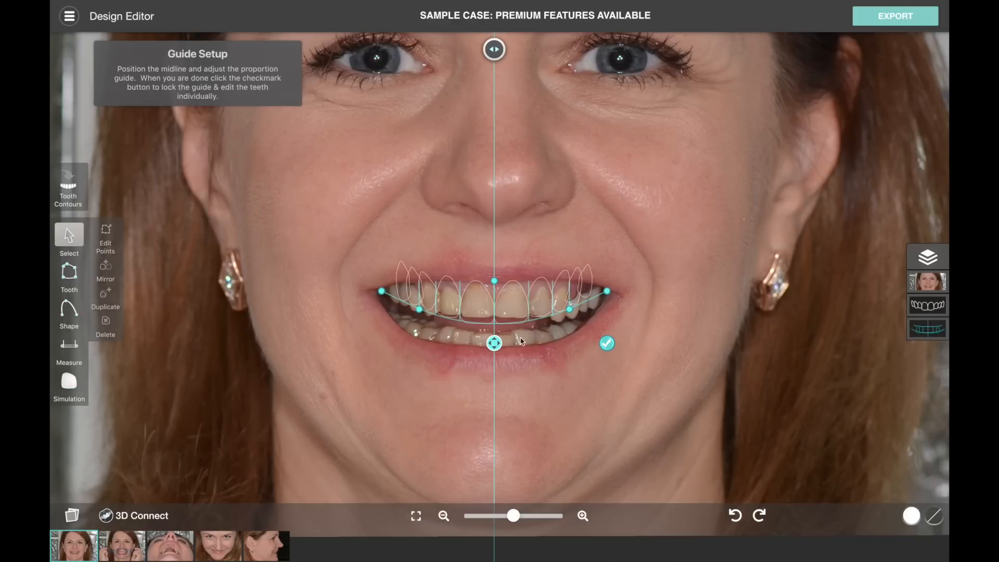
{"action": "left_click_drag", "start_coordinate": [494, 342], "coordinate": [496, 340]}
{"action": "left_click_drag", "start_coordinate": [495, 338], "coordinate": [495, 339]}
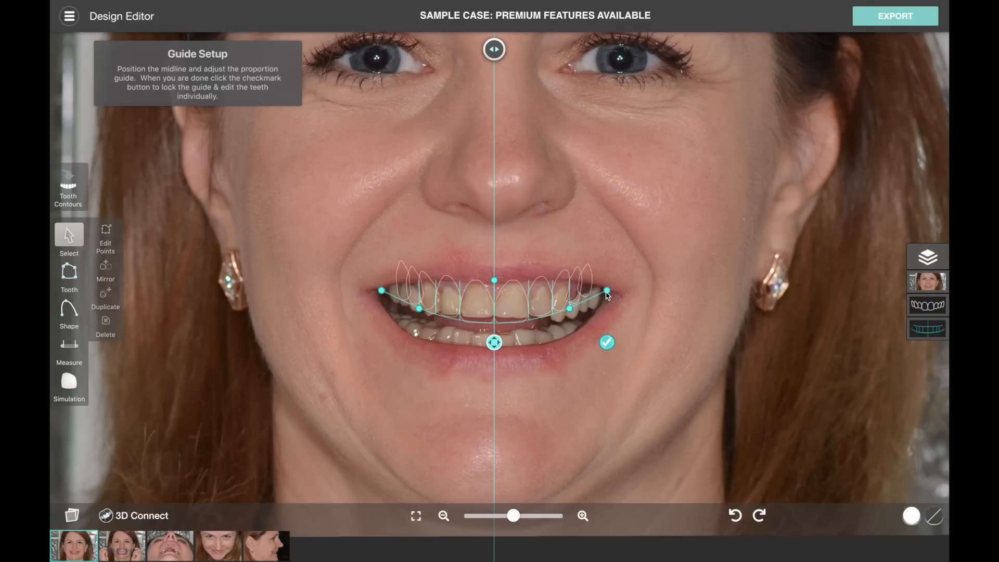
{"action": "mouse_move", "coordinate": [608, 294]}
{"action": "left_mouse_down"}
{"action": "mouse_move", "coordinate": [606, 308]}
{"action": "mouse_move", "coordinate": [610, 286]}
{"action": "mouse_move", "coordinate": [616, 310]}
{"action": "left_mouse_up"}
Step: Adjust the tooth height in the guide to a 78% central incisor ratio and lock the guide for individual tooth editing
{"action": "left_click_drag", "start_coordinate": [494, 281], "coordinate": [495, 281]}
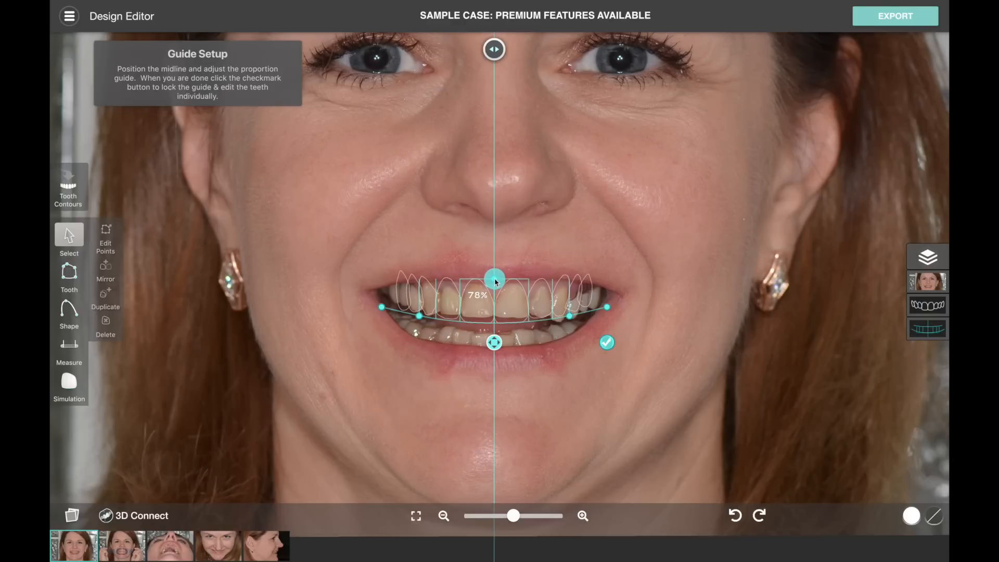
{"action": "left_click_drag", "start_coordinate": [496, 282], "coordinate": [496, 282]}
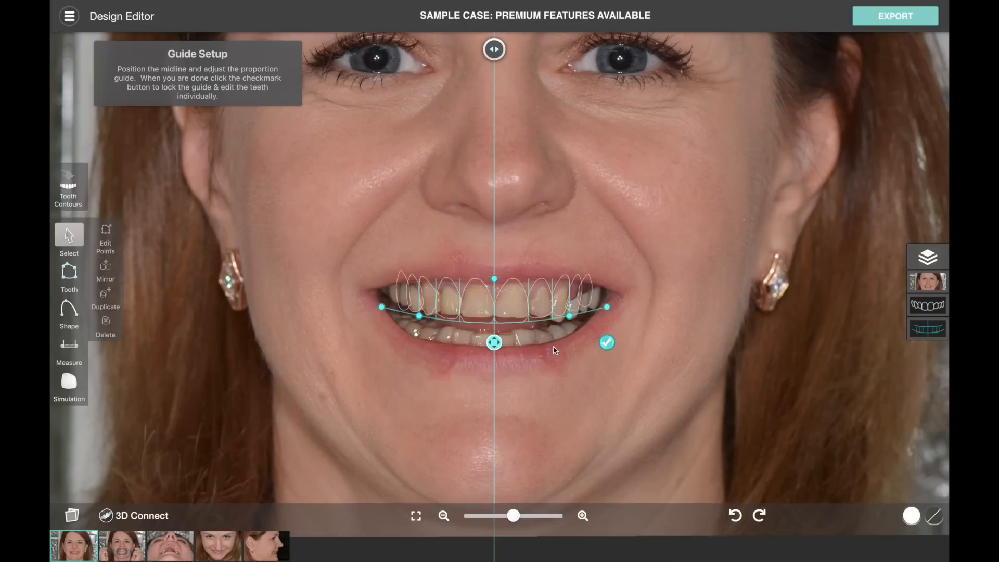
{"action": "left_click", "coordinate": [606, 342]}
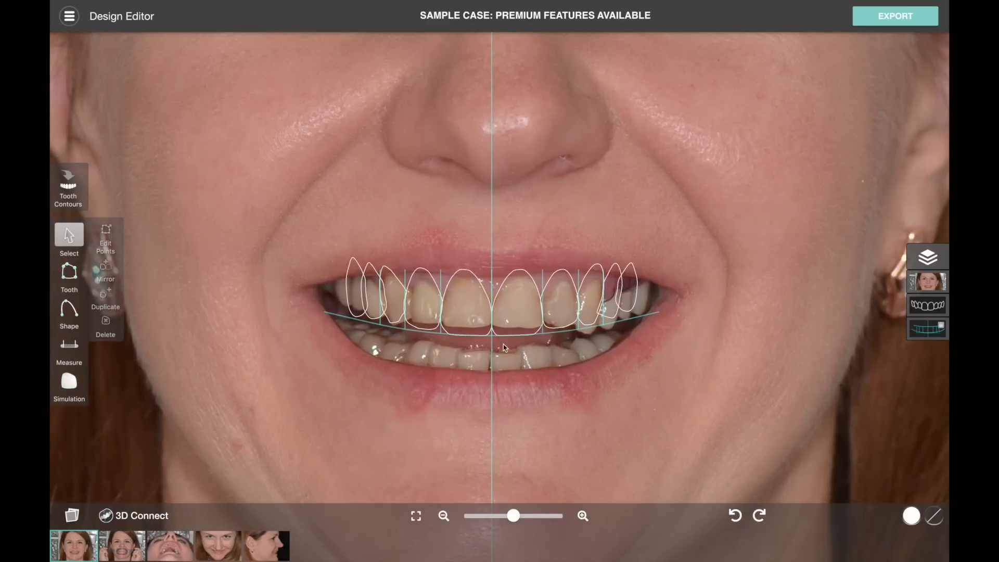
Step: Try selecting each central incisor outline individually and the three outermost outlines on one side as a group, clearing the selection
{"action": "left_click", "coordinate": [474, 278]}
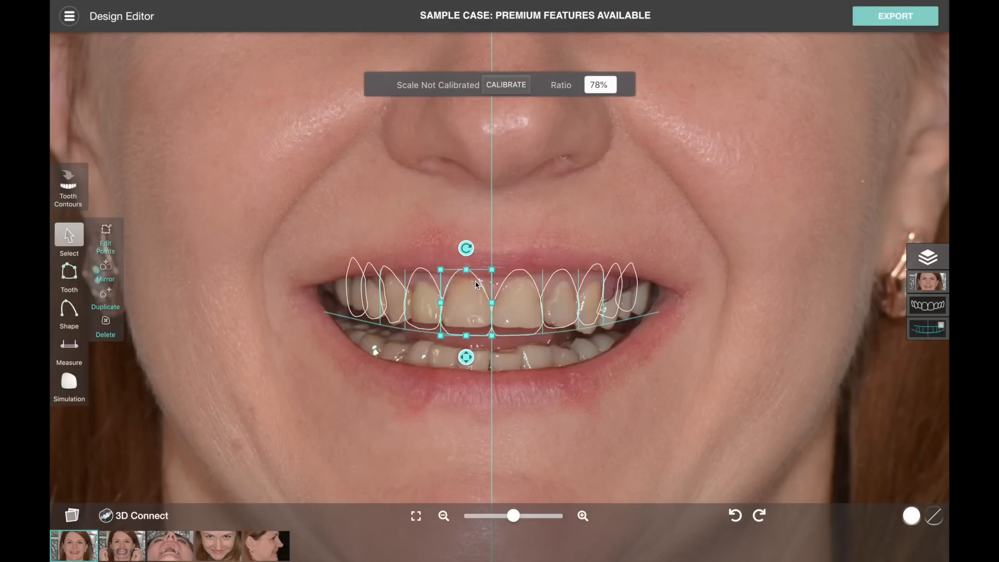
{"action": "left_click", "coordinate": [512, 276]}
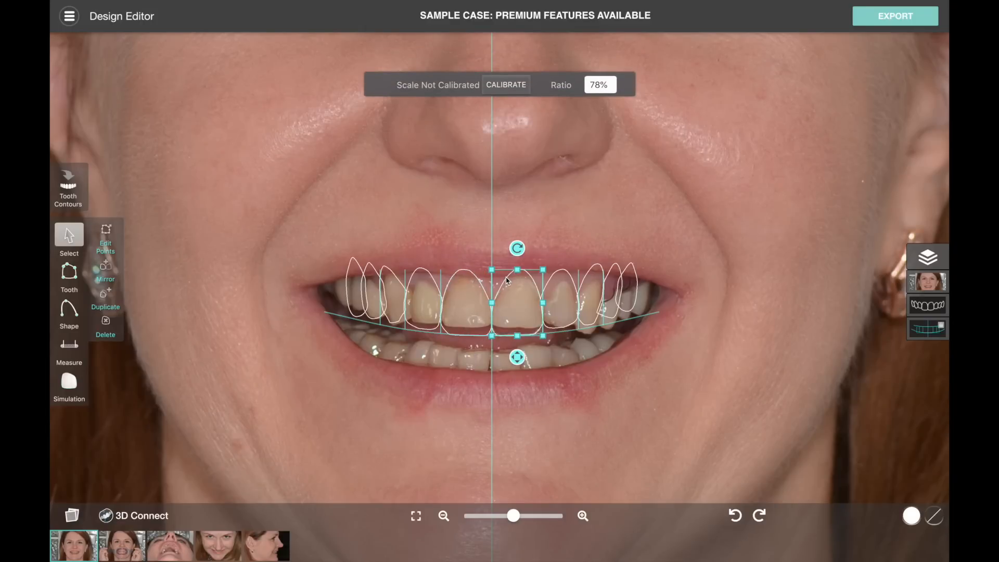
{"action": "left_click", "coordinate": [680, 199]}
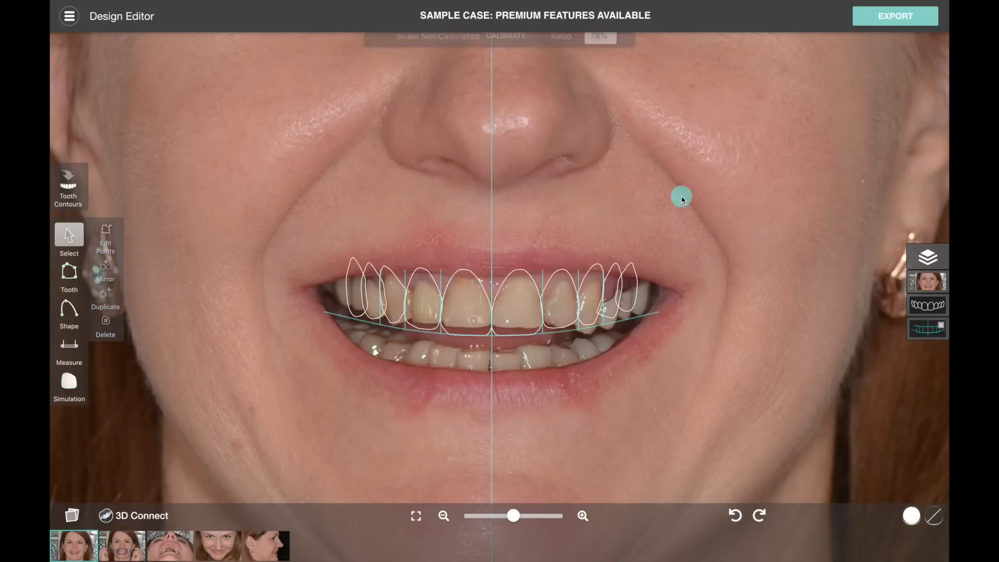
{"action": "left_click_drag", "start_coordinate": [679, 201], "coordinate": [597, 333]}
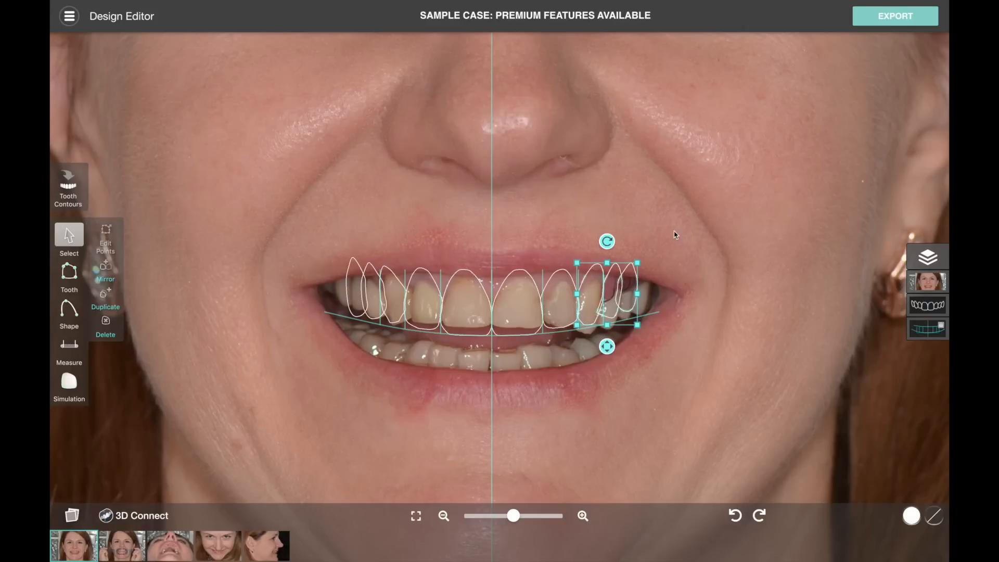
{"action": "left_click", "coordinate": [688, 217]}
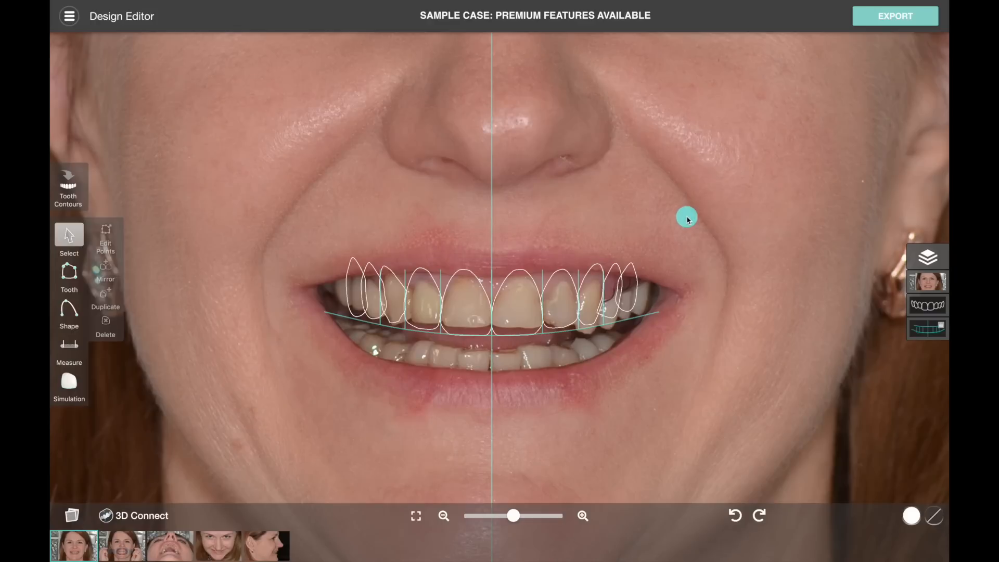
Step: Select all the upper tooth outlines as one group and scale them slightly larger around the midline
{"action": "left_click_drag", "start_coordinate": [687, 217], "coordinate": [325, 393]}
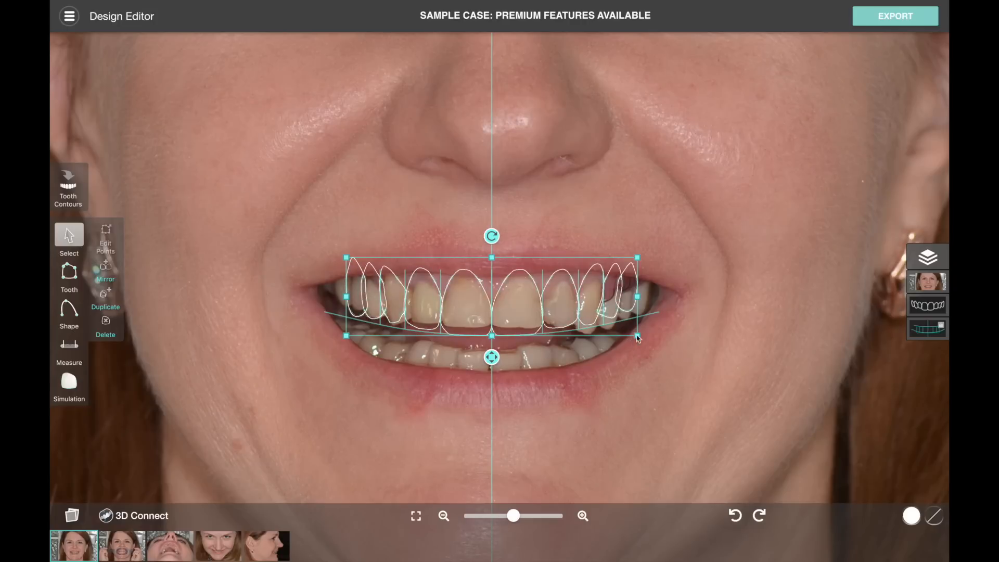
{"action": "left_click", "coordinate": [492, 259]}
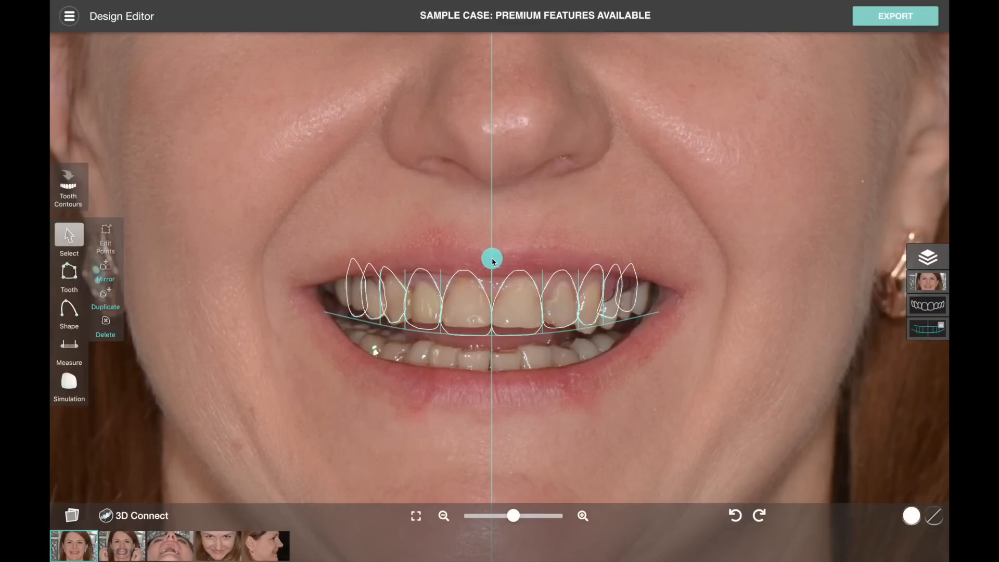
{"action": "left_click_drag", "start_coordinate": [492, 257], "coordinate": [493, 258]}
{"action": "mouse_move", "coordinate": [638, 335]}
{"action": "left_mouse_down"}
{"action": "mouse_move", "coordinate": [653, 347]}
{"action": "mouse_move", "coordinate": [640, 341]}
{"action": "left_mouse_up"}
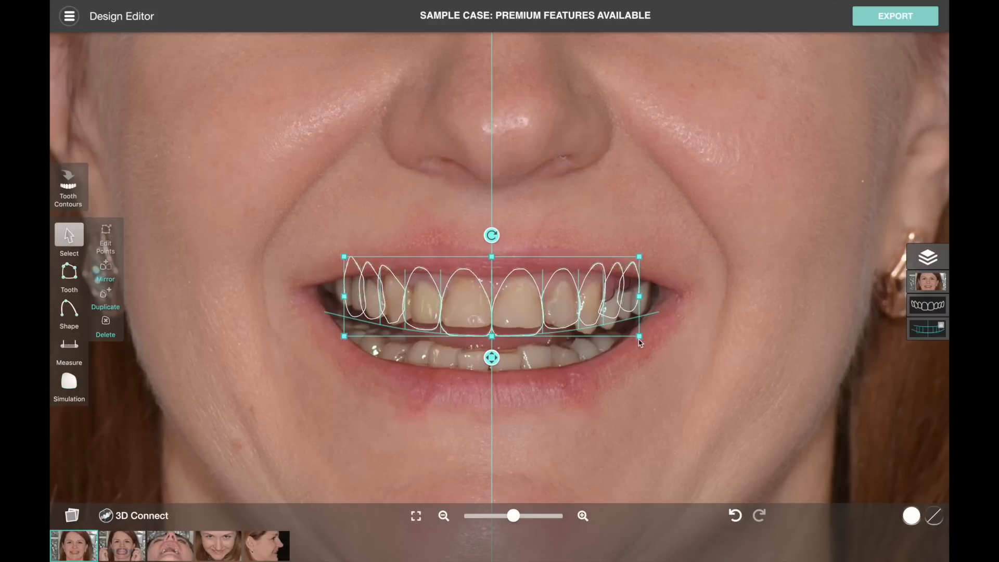
{"action": "left_click", "coordinate": [597, 363]}
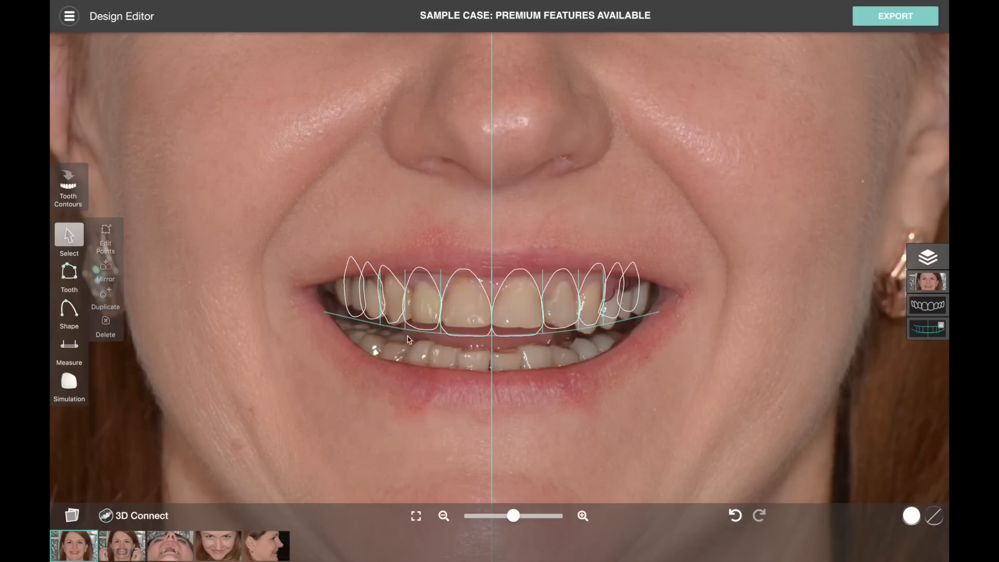
Step: Fine-tune the width of the lateral incisor outline beside the canine on the patient's right side
{"action": "left_click", "coordinate": [391, 275]}
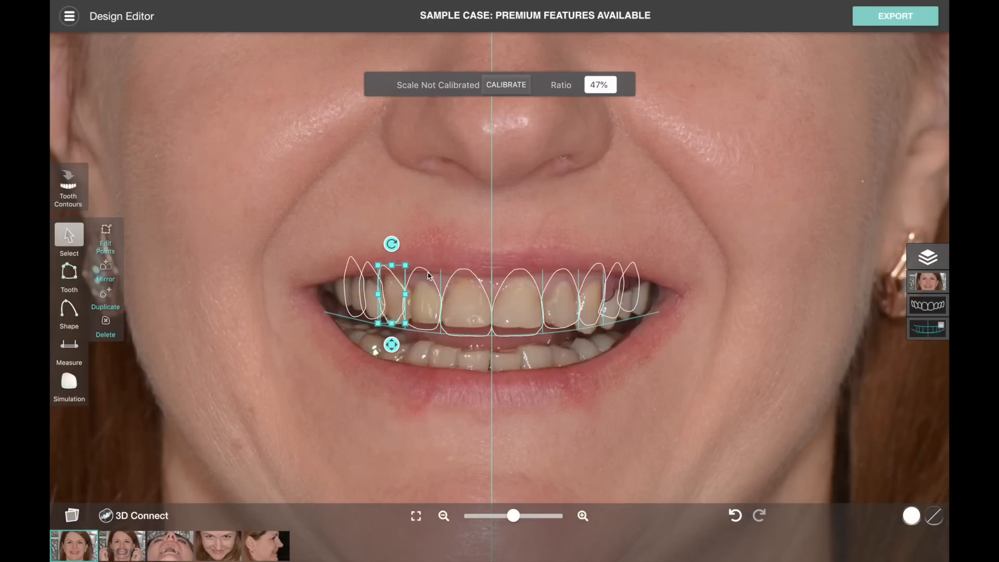
{"action": "left_click", "coordinate": [430, 275]}
{"action": "left_click_drag", "start_coordinate": [401, 300], "coordinate": [403, 302]}
{"action": "left_click", "coordinate": [388, 354]}
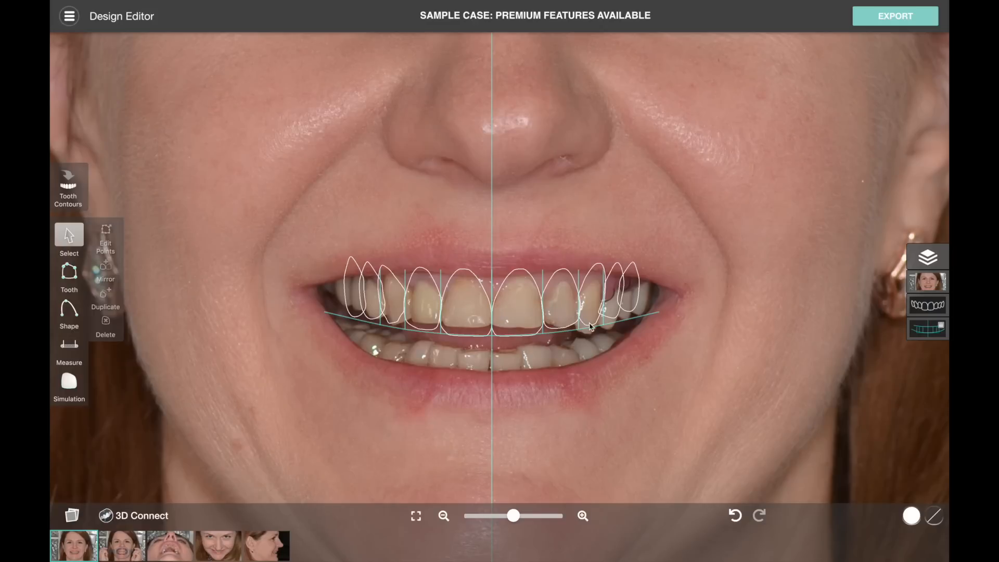
Step: Fine-tune the outermost tooth outlines on the patient's left side so they fit the back teeth better
{"action": "left_click", "coordinate": [611, 320]}
{"action": "left_click_drag", "start_coordinate": [612, 339], "coordinate": [640, 290]}
{"action": "left_click", "coordinate": [636, 307]}
{"action": "left_click_drag", "start_coordinate": [629, 336], "coordinate": [630, 336]}
{"action": "left_click", "coordinate": [601, 352]}
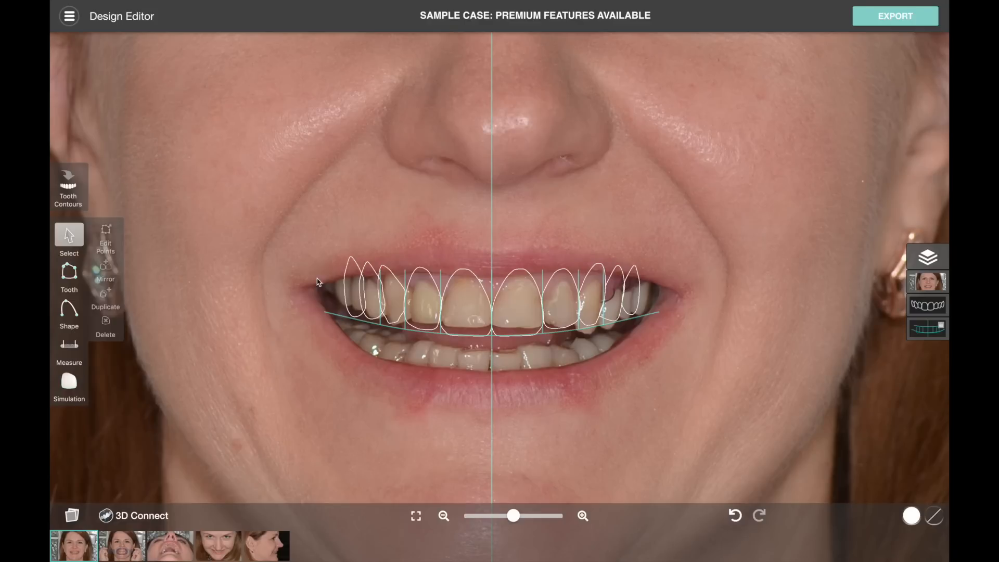
Step: Delete the three outermost outlines on the patient's right side and replace them by mirroring the three from the patient's left
{"action": "left_click", "coordinate": [327, 253]}
{"action": "scroll", "coordinate": [612, 222], "scroll_direction": "down", "scroll_amount": 4}
{"action": "scroll", "coordinate": [612, 223], "scroll_direction": "up", "scroll_amount": 2}
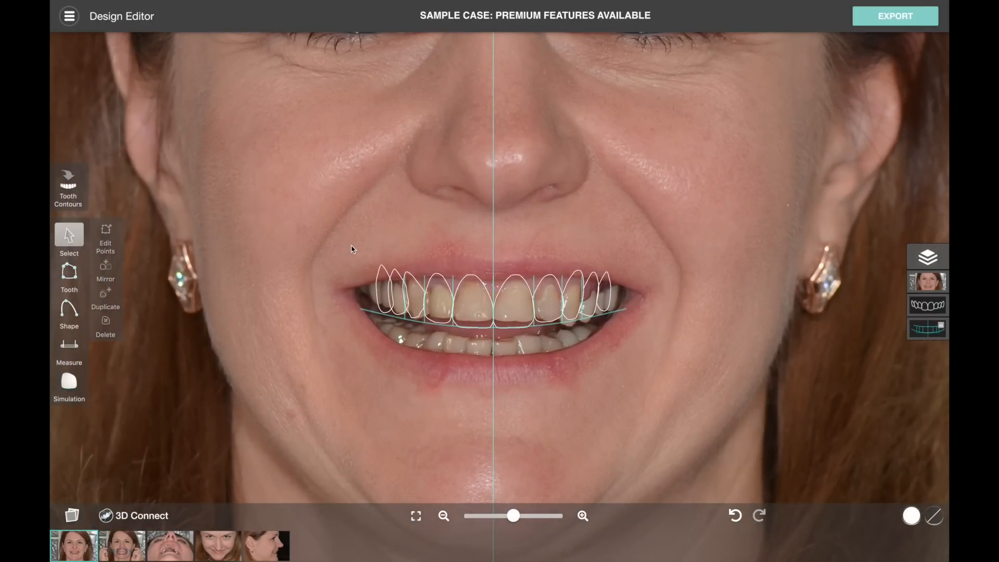
{"action": "left_click_drag", "start_coordinate": [351, 245], "coordinate": [357, 327]}
{"action": "left_click_drag", "start_coordinate": [359, 242], "coordinate": [414, 334]}
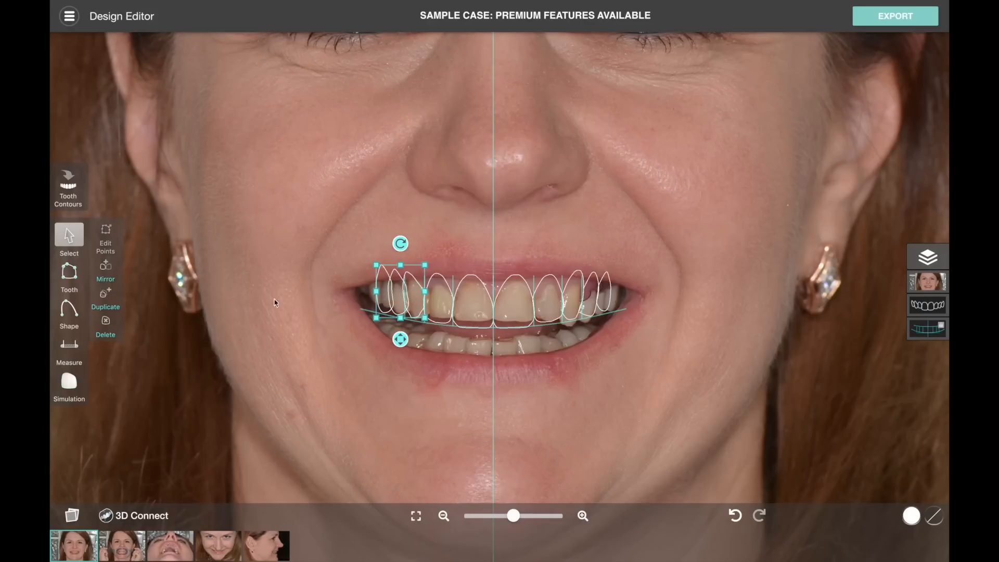
{"action": "left_click", "coordinate": [106, 324]}
{"action": "left_click_drag", "start_coordinate": [571, 239], "coordinate": [619, 297]}
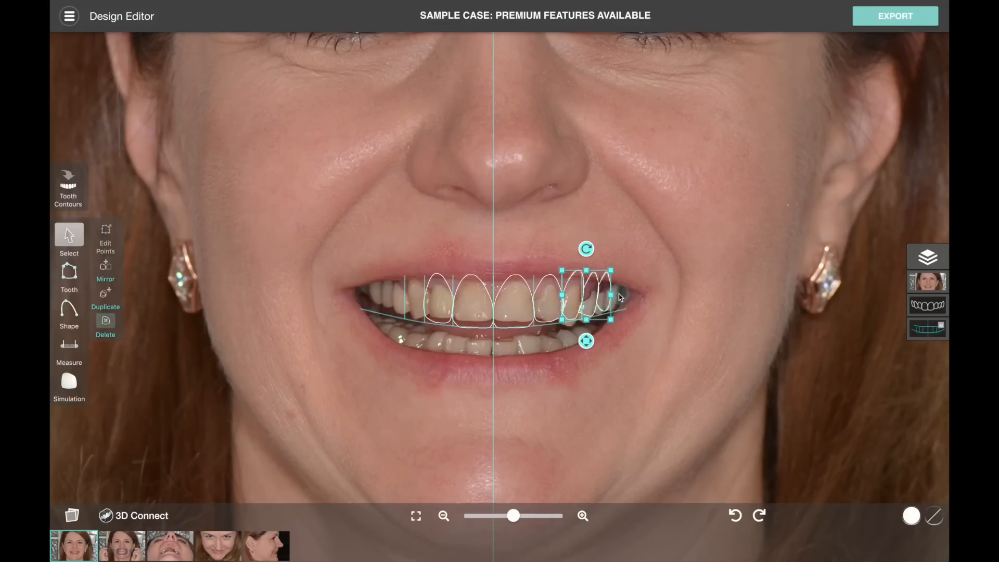
{"action": "left_click", "coordinate": [105, 266]}
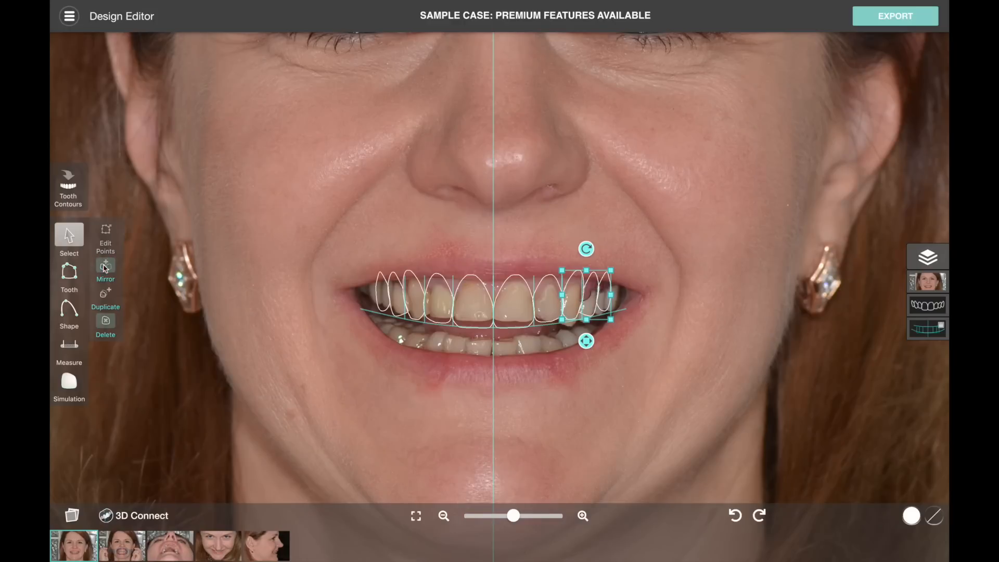
{"action": "left_click", "coordinate": [328, 310]}
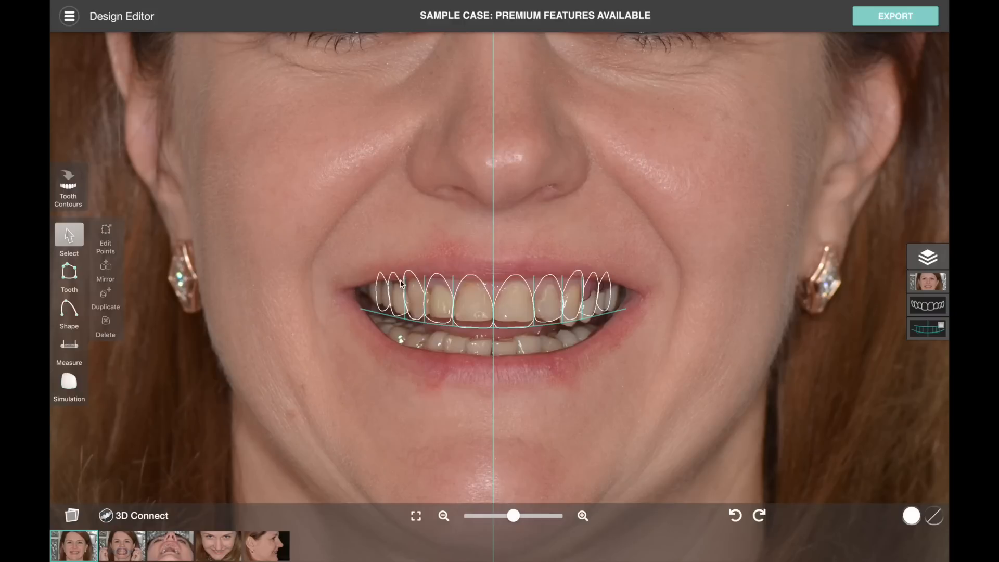
Step: Check the mirrored premolar and canine outlines by selecting each one individually, and clear the selection
{"action": "left_click", "coordinate": [401, 316]}
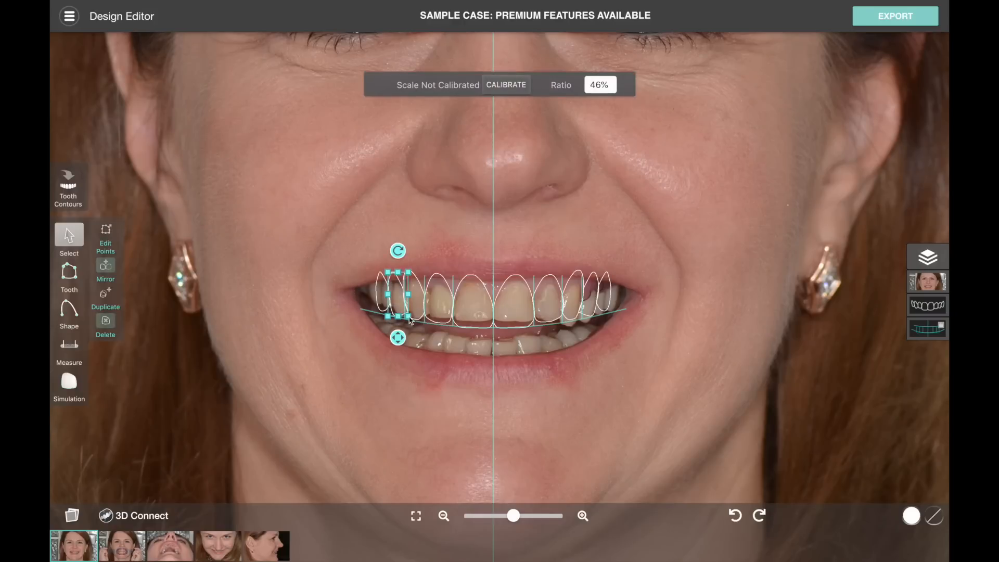
{"action": "left_click", "coordinate": [419, 320]}
{"action": "left_click", "coordinate": [418, 323]}
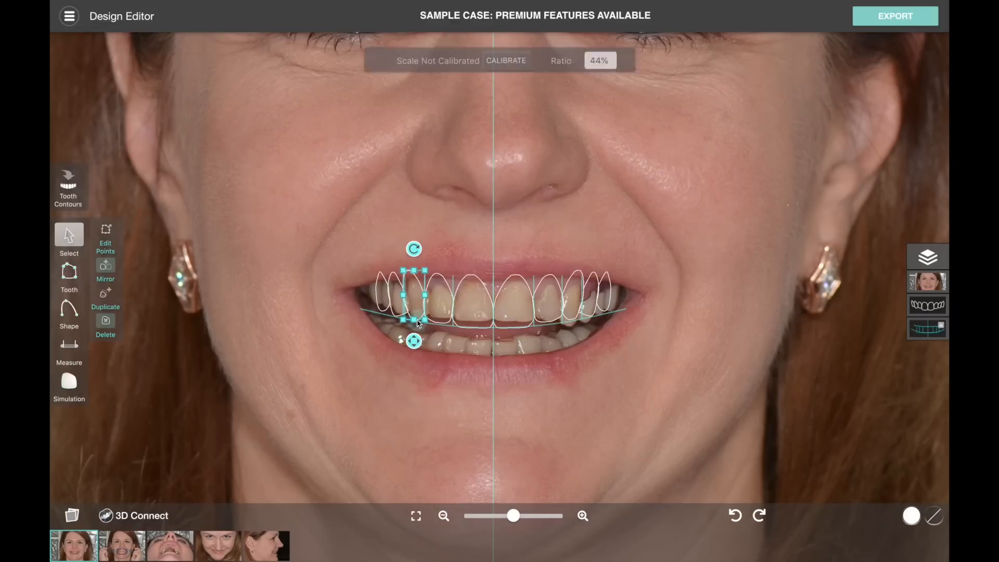
{"action": "left_click", "coordinate": [373, 330]}
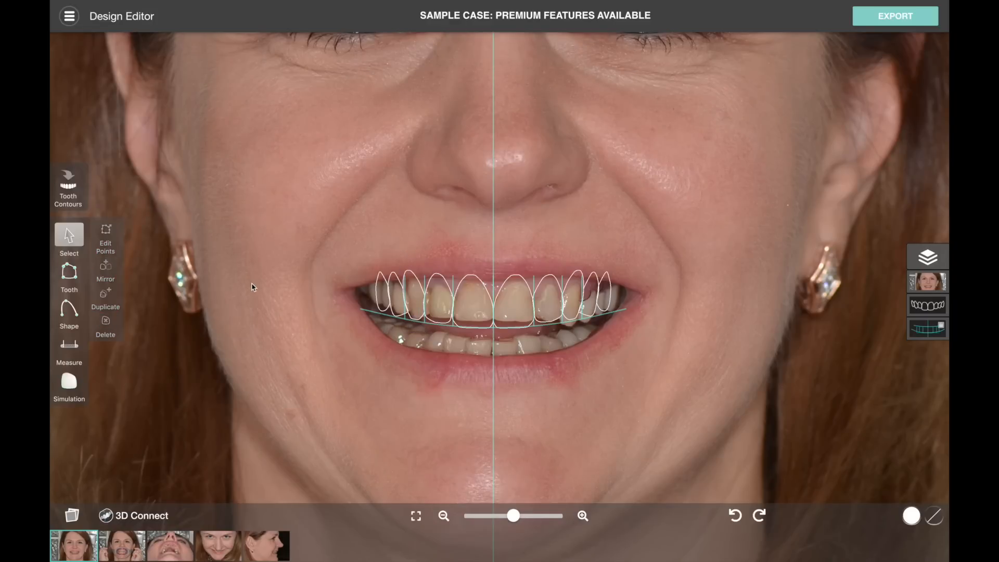
Step: Show the edit points of the right lateral incisor outline, leave point editing, and check the neighbouring central incisor outline
{"action": "scroll", "coordinate": [401, 274], "scroll_direction": "up", "scroll_amount": 10}
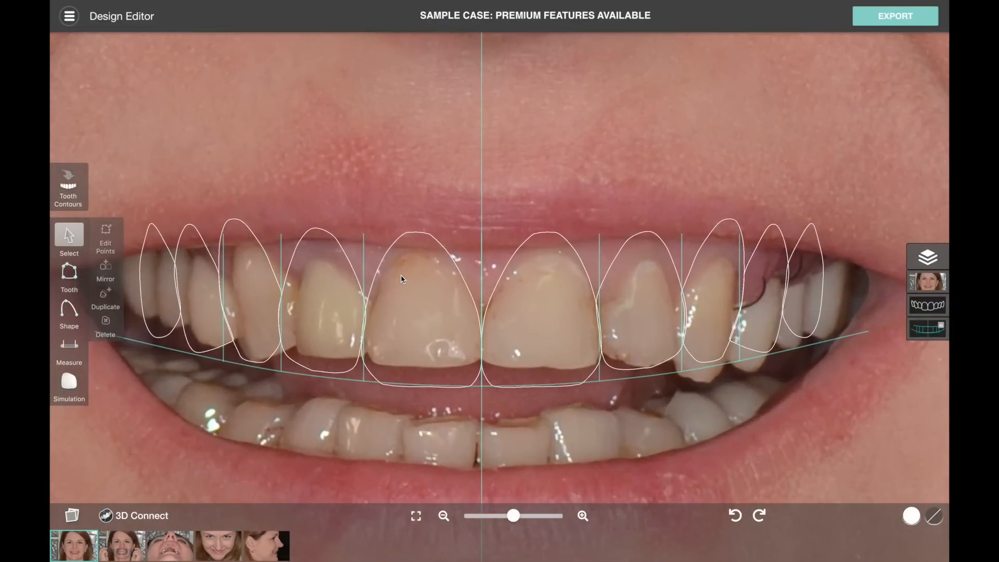
{"action": "scroll", "coordinate": [401, 275], "scroll_direction": "down", "scroll_amount": 2}
{"action": "scroll", "coordinate": [401, 278], "scroll_direction": "down", "scroll_amount": 1}
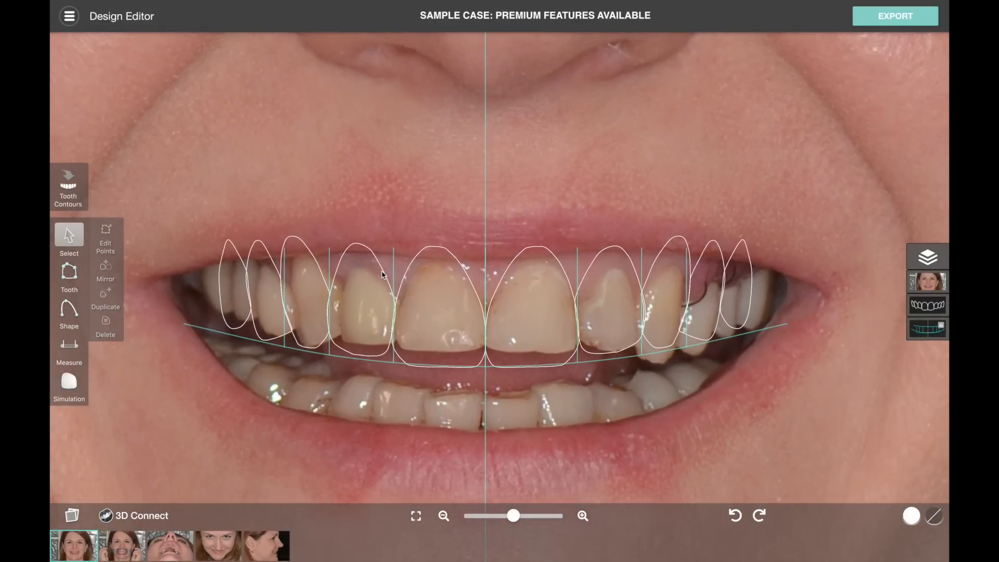
{"action": "left_click", "coordinate": [383, 275]}
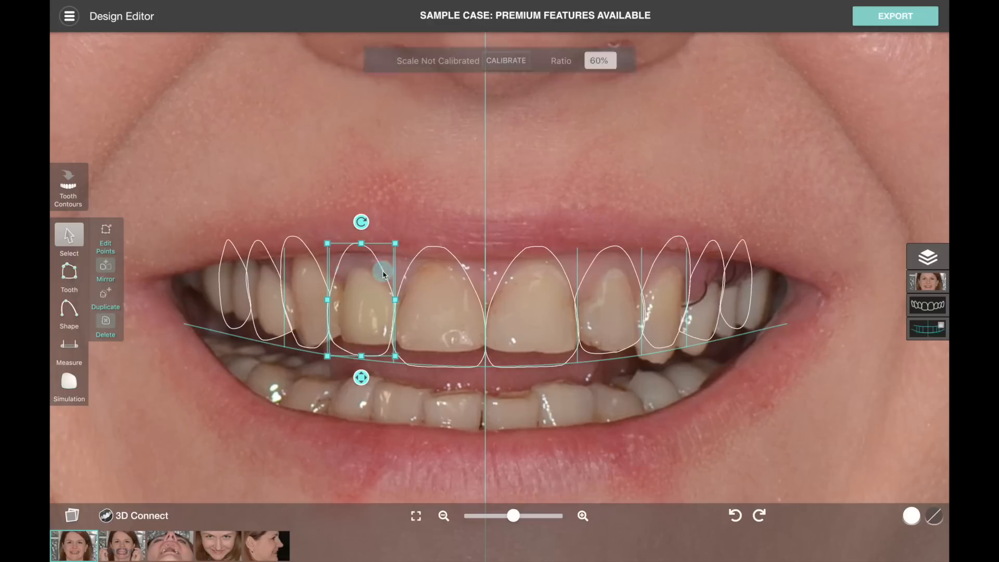
{"action": "left_click", "coordinate": [105, 236]}
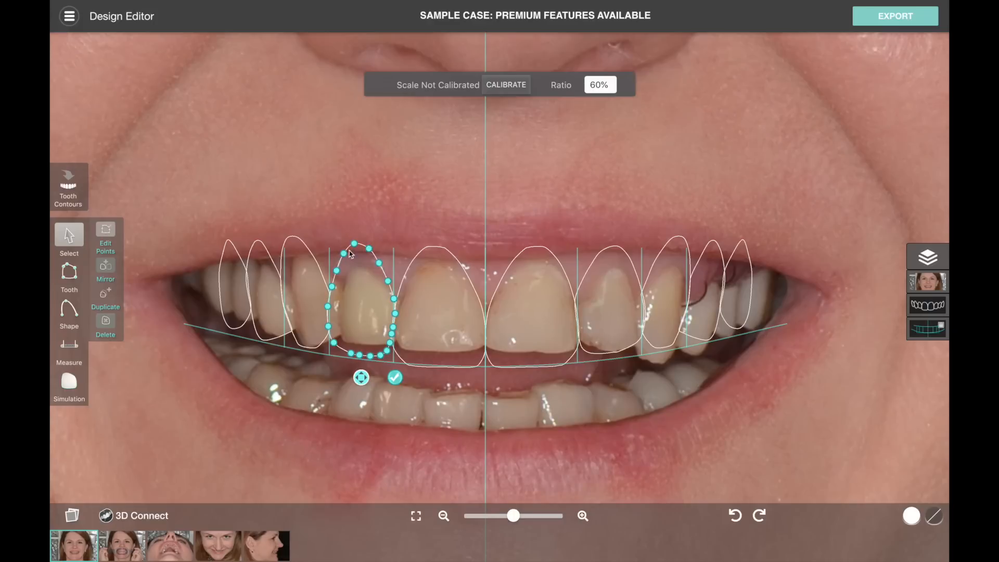
{"action": "left_click", "coordinate": [395, 378]}
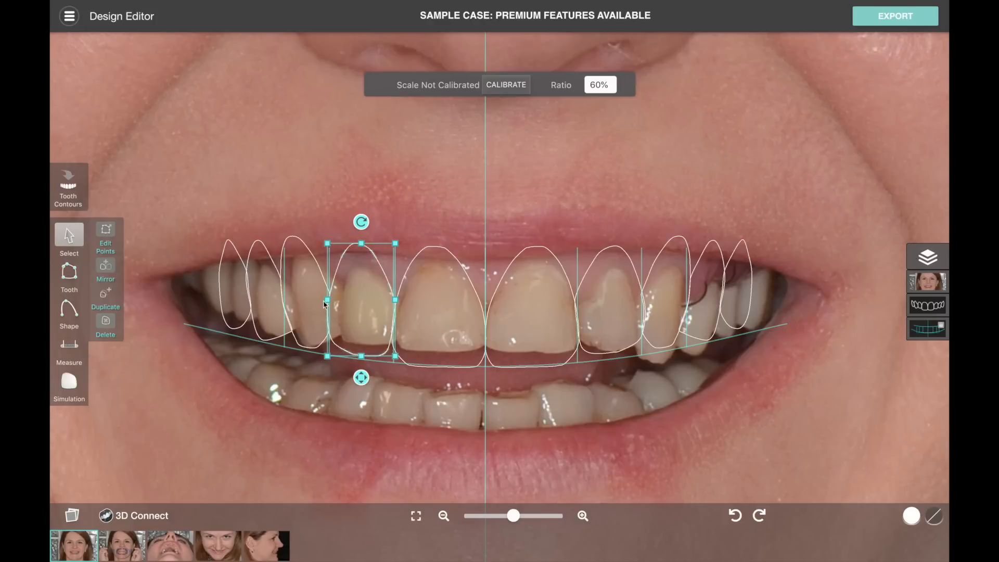
{"action": "left_click", "coordinate": [439, 250]}
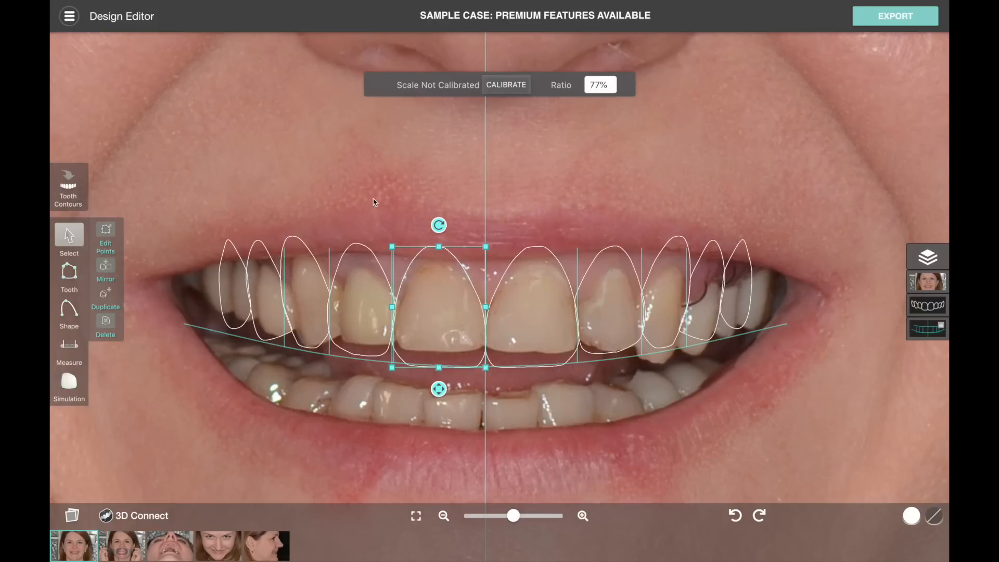
{"action": "left_click", "coordinate": [161, 218]}
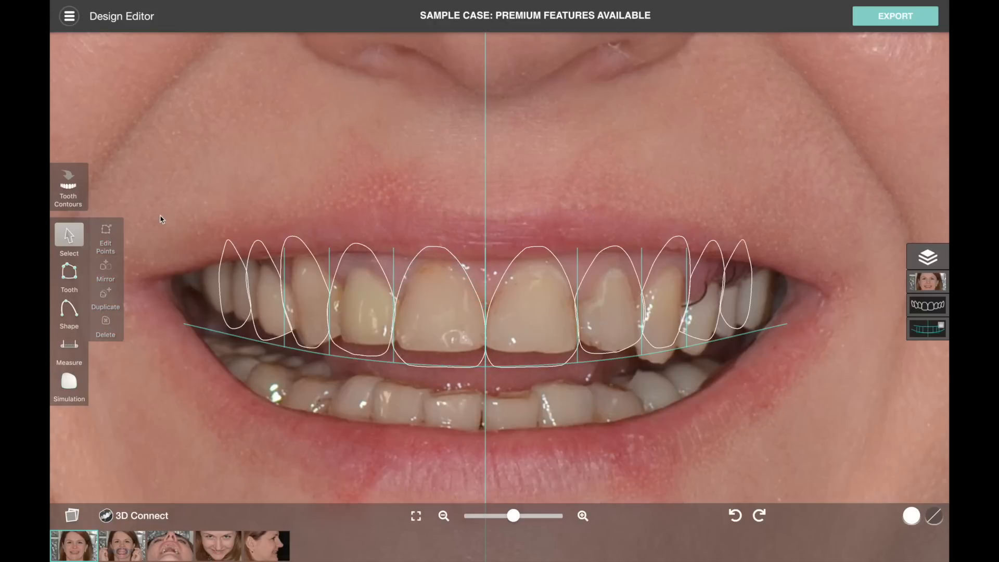
Step: Browse the Classic tooth contour library, examining shapes such as Triangular, Rectangular, Square and Lower
{"action": "left_click", "coordinate": [68, 179]}
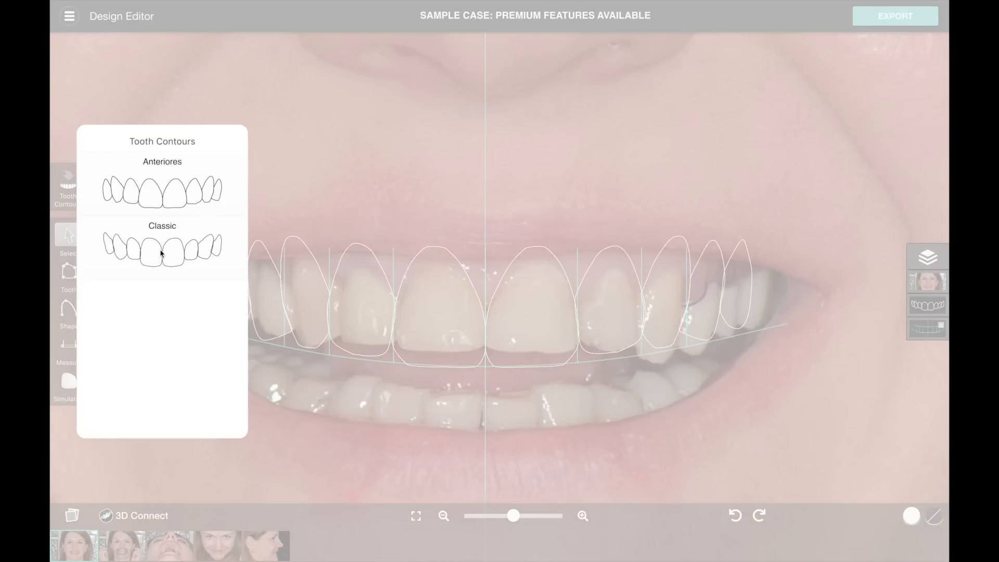
{"action": "left_click", "coordinate": [160, 254]}
{"action": "scroll", "coordinate": [166, 200], "scroll_direction": "down", "scroll_amount": 4}
{"action": "scroll", "coordinate": [167, 200], "scroll_direction": "up", "scroll_amount": 2}
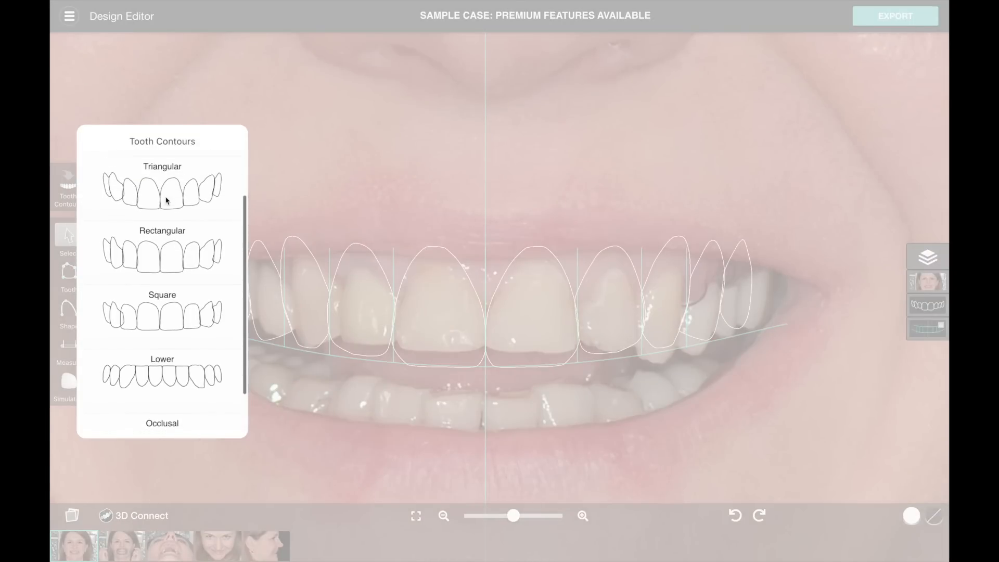
{"action": "scroll", "coordinate": [157, 360], "scroll_direction": "up", "scroll_amount": 2}
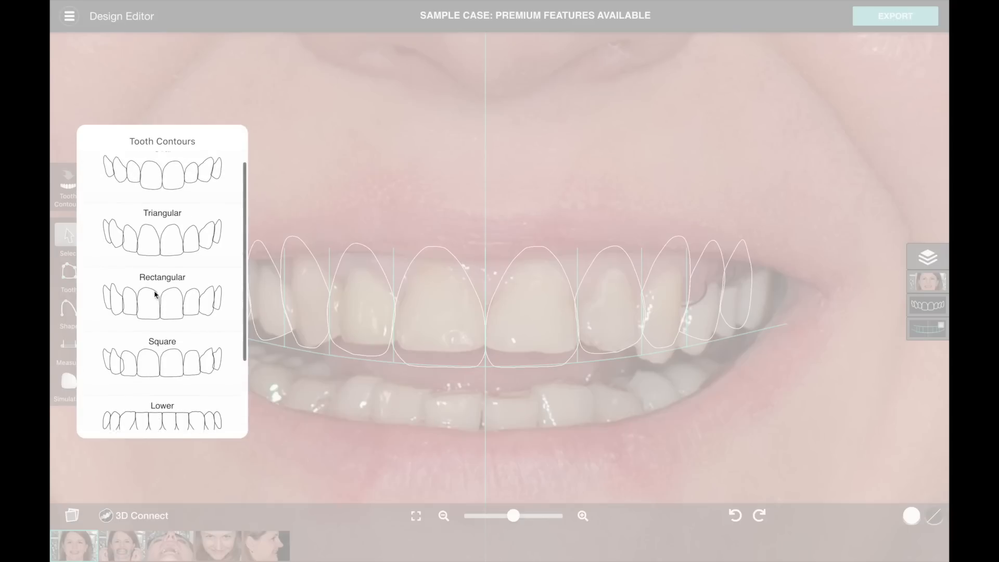
{"action": "left_click", "coordinate": [257, 172]}
Step: Try the M08 contour set from the Anteriores library on the smile and undo the replacement
{"action": "left_click", "coordinate": [69, 182]}
{"action": "left_click", "coordinate": [159, 188]}
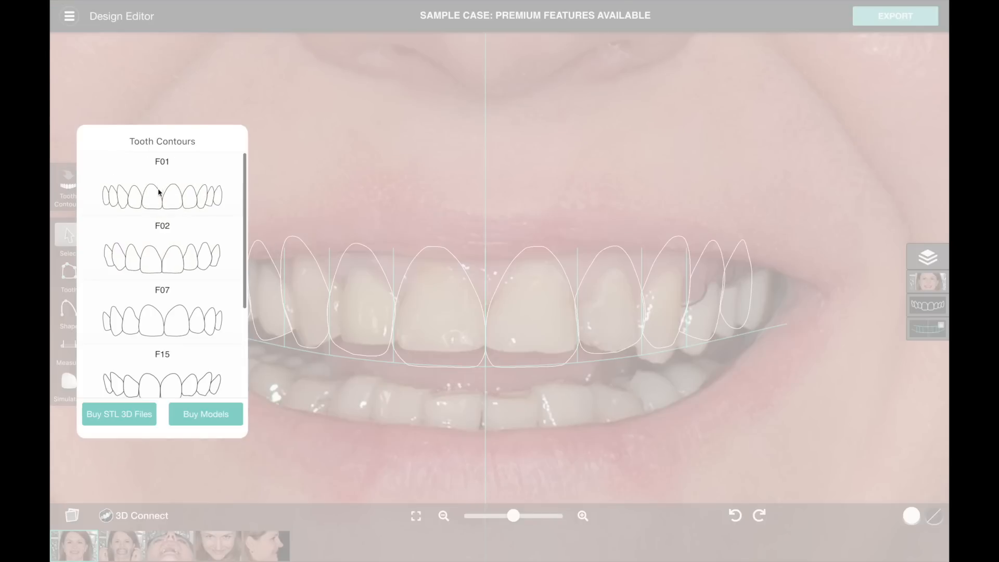
{"action": "scroll", "coordinate": [165, 232], "scroll_direction": "down", "scroll_amount": 3}
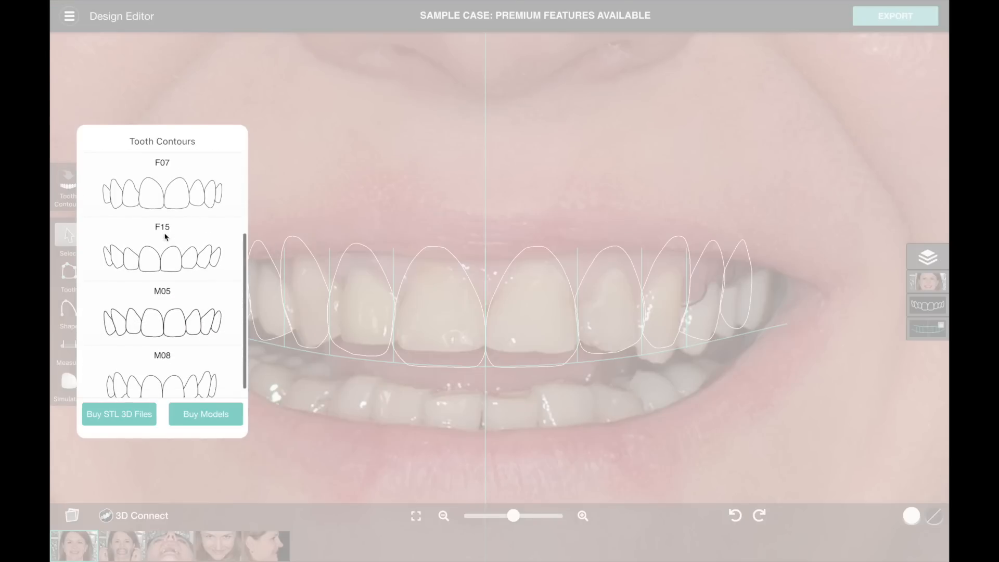
{"action": "scroll", "coordinate": [161, 320], "scroll_direction": "down", "scroll_amount": 1}
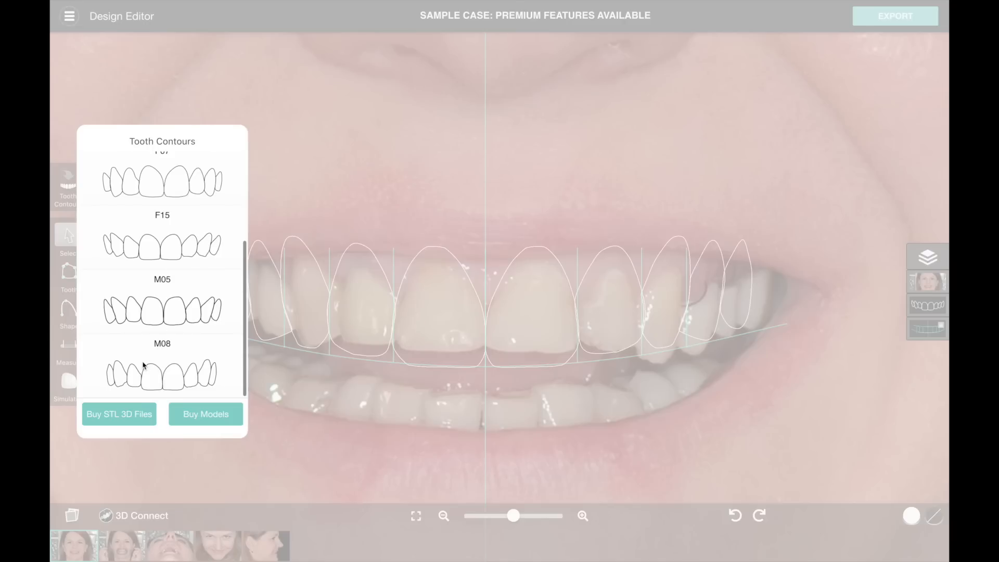
{"action": "left_click", "coordinate": [191, 356]}
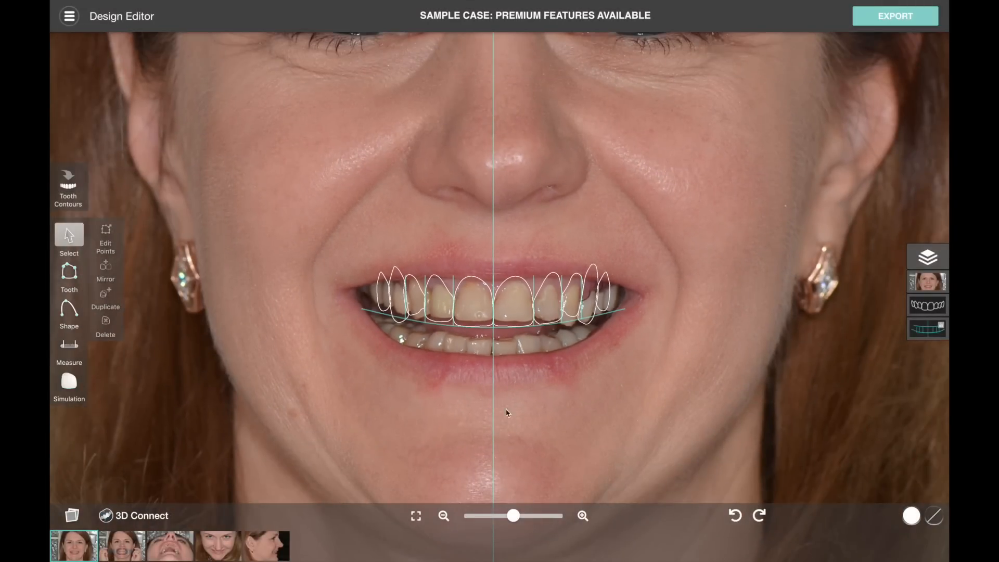
{"action": "left_click", "coordinate": [407, 332]}
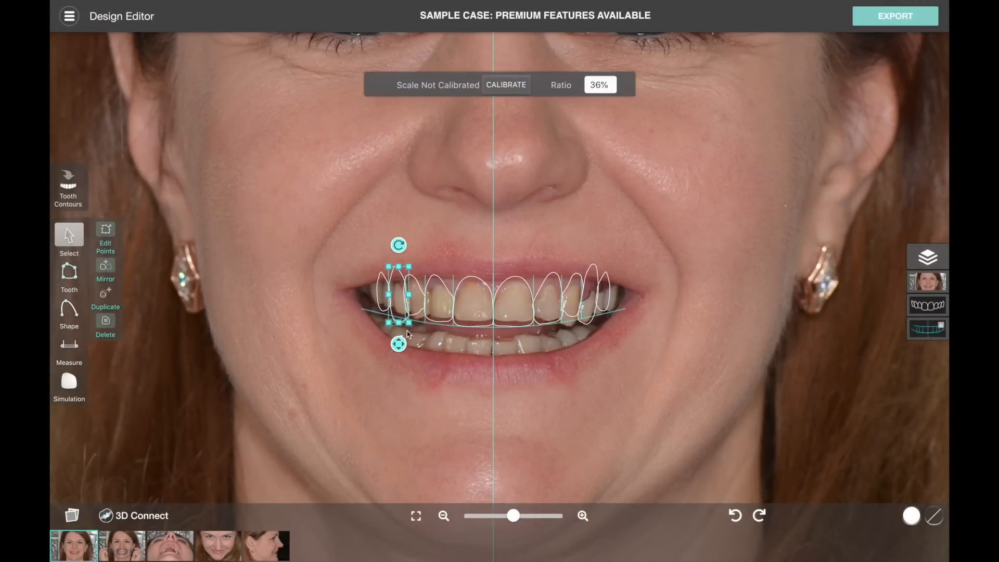
{"action": "left_click", "coordinate": [569, 355]}
{"action": "left_click", "coordinate": [734, 515]}
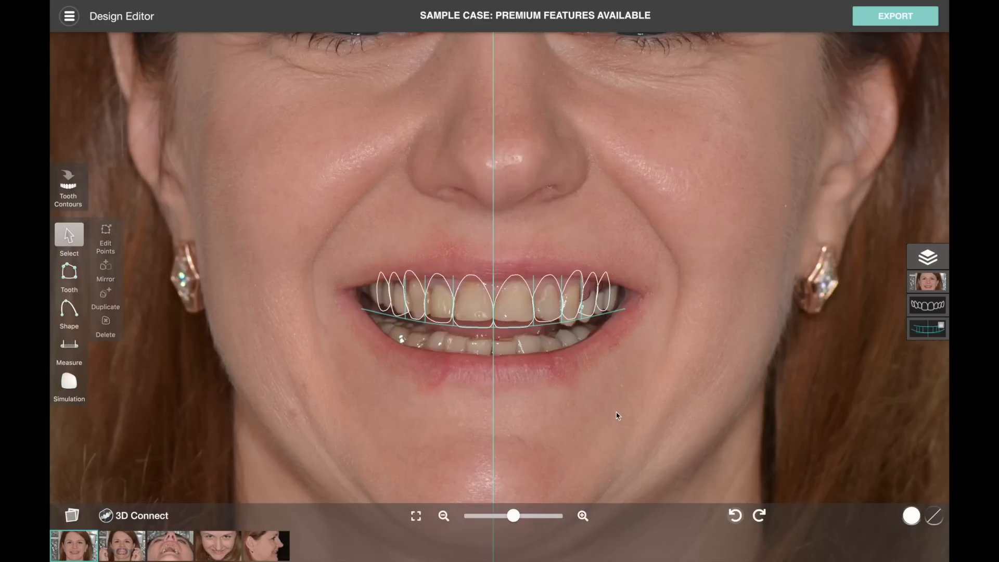
Step: Try the zoom controls and reframe the photo to view the tooth design on the whole face
{"action": "mouse_move", "coordinate": [783, 516]}
{"action": "left_mouse_down"}
{"action": "mouse_move", "coordinate": [726, 514]}
{"action": "mouse_move", "coordinate": [787, 515]}
{"action": "left_mouse_up"}
{"action": "mouse_move", "coordinate": [514, 517]}
{"action": "left_mouse_down"}
{"action": "mouse_move", "coordinate": [496, 518]}
{"action": "mouse_move", "coordinate": [519, 519]}
{"action": "left_mouse_up"}
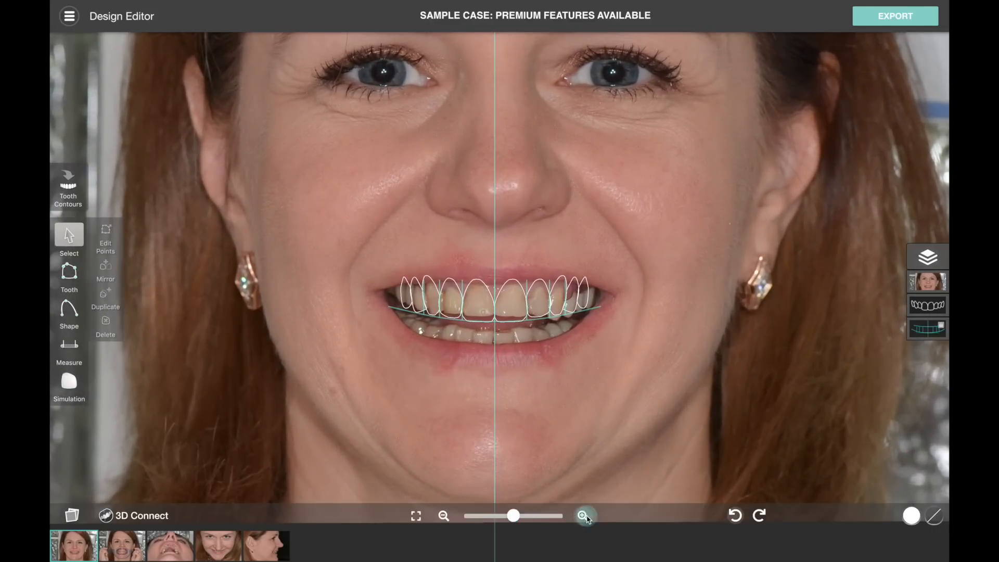
{"action": "left_click", "coordinate": [584, 516]}
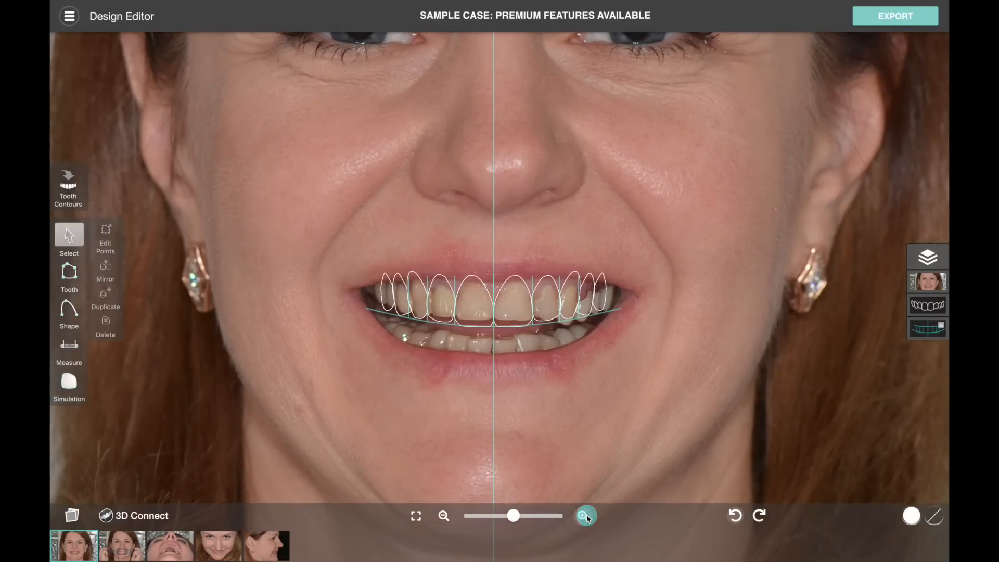
{"action": "left_click", "coordinate": [416, 517]}
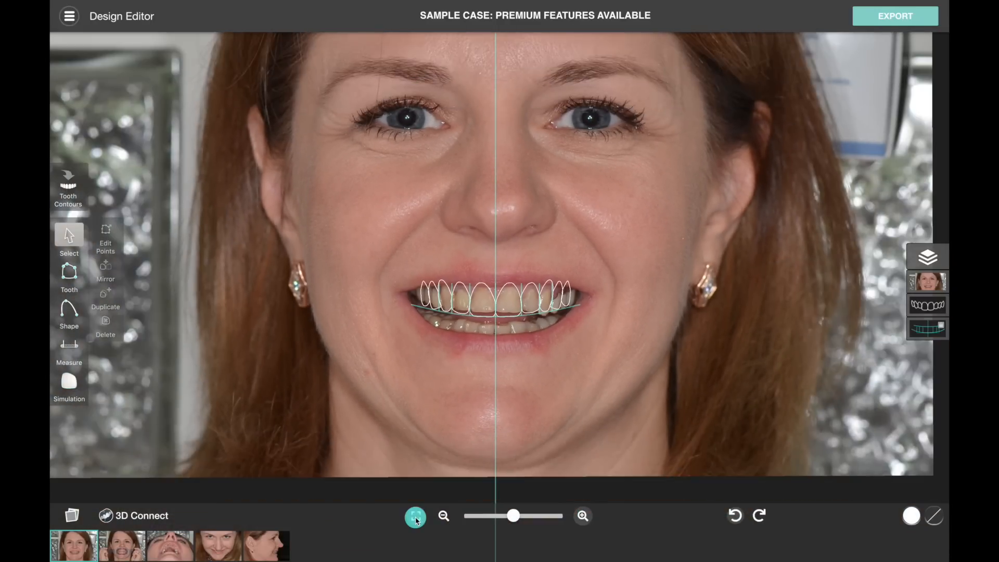
{"action": "left_click_drag", "start_coordinate": [507, 398], "coordinate": [506, 496]}
{"action": "left_click_drag", "start_coordinate": [508, 451], "coordinate": [510, 460]}
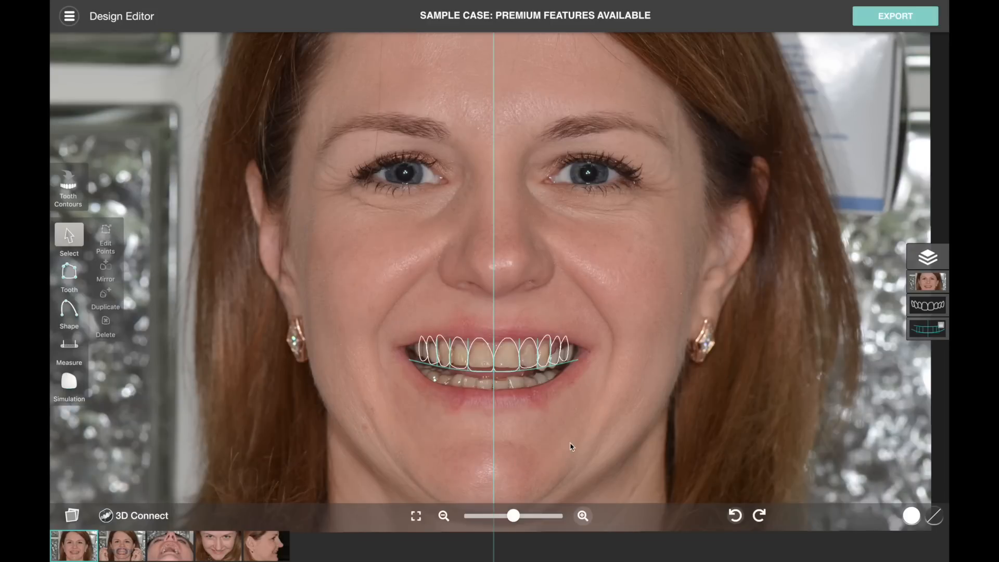
Step: Examine the tooth design against the whole face and close up on the smile from several zoom levels
{"action": "scroll", "coordinate": [570, 446], "scroll_direction": "down", "scroll_amount": 5}
{"action": "scroll", "coordinate": [570, 446], "scroll_direction": "up", "scroll_amount": 5}
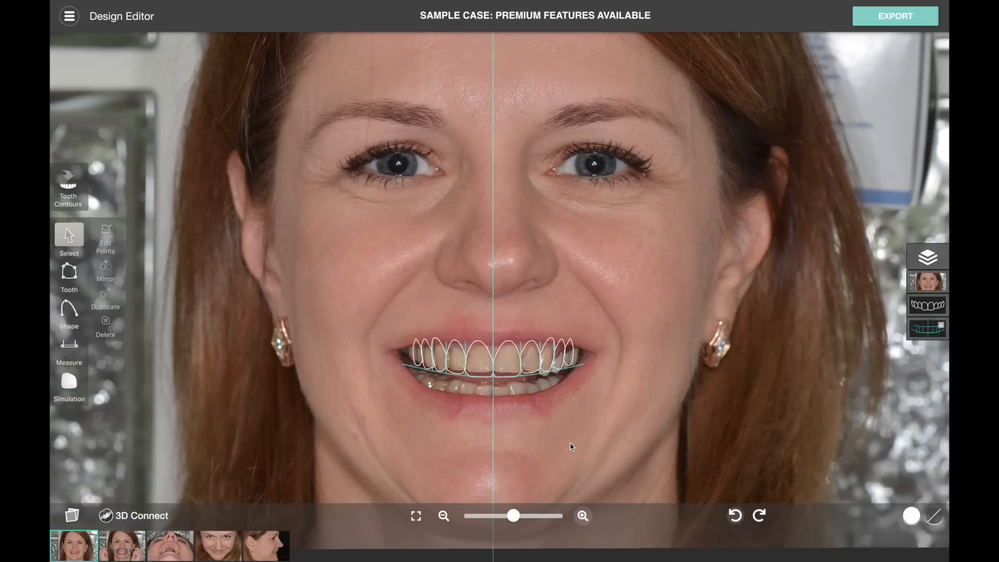
{"action": "scroll", "coordinate": [570, 446], "scroll_direction": "down", "scroll_amount": 3}
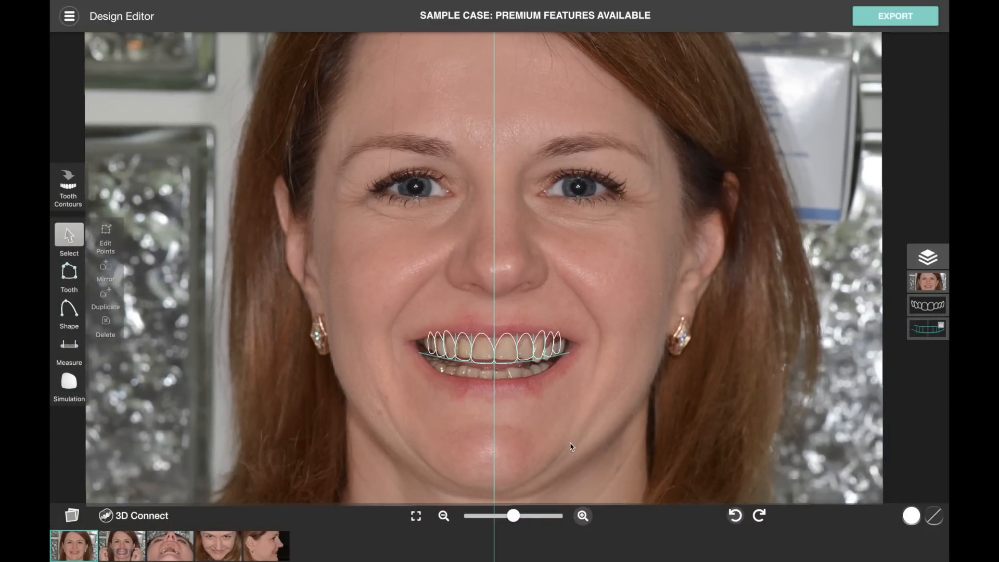
{"action": "mouse_move", "coordinate": [570, 446]}
{"action": "left_mouse_down"}
{"action": "mouse_move", "coordinate": [591, 395]}
{"action": "mouse_move", "coordinate": [493, 408]}
{"action": "mouse_move", "coordinate": [554, 438]}
{"action": "mouse_move", "coordinate": [580, 379]}
{"action": "mouse_move", "coordinate": [539, 407]}
{"action": "mouse_move", "coordinate": [543, 453]}
{"action": "left_mouse_up"}
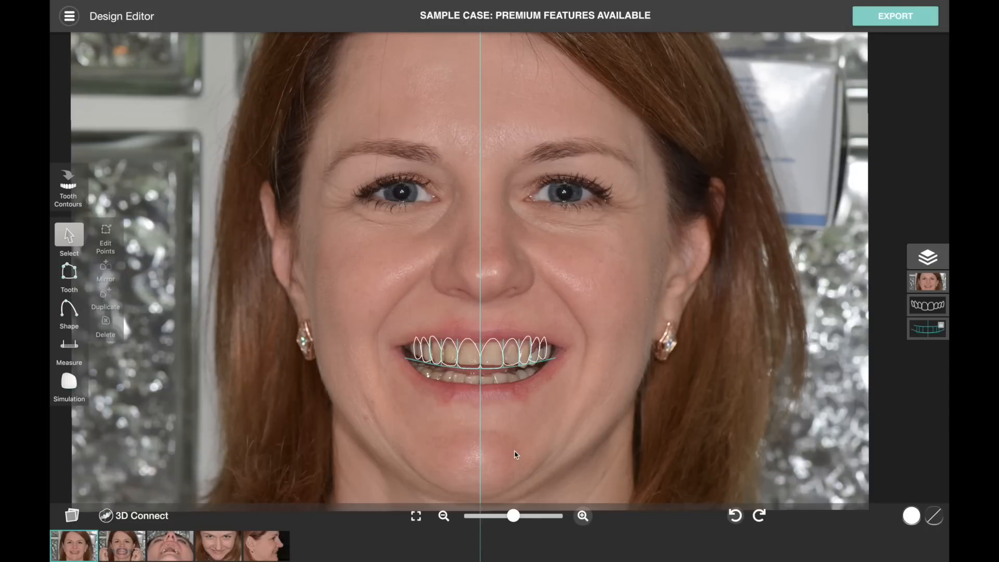
{"action": "left_click_drag", "start_coordinate": [516, 454], "coordinate": [504, 442]}
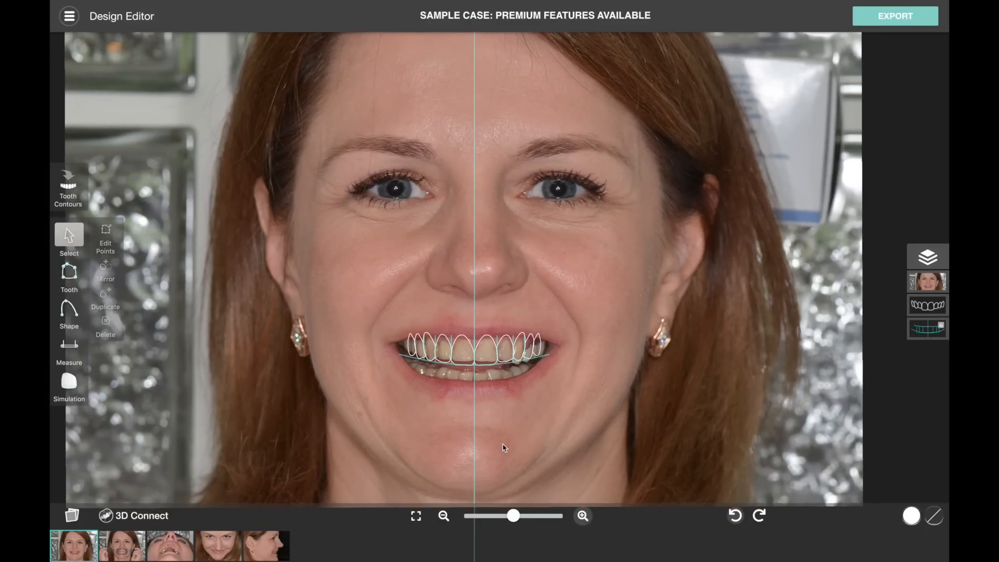
{"action": "scroll", "coordinate": [503, 448], "scroll_direction": "up", "scroll_amount": 5}
{"action": "scroll", "coordinate": [503, 447], "scroll_direction": "down", "scroll_amount": 3}
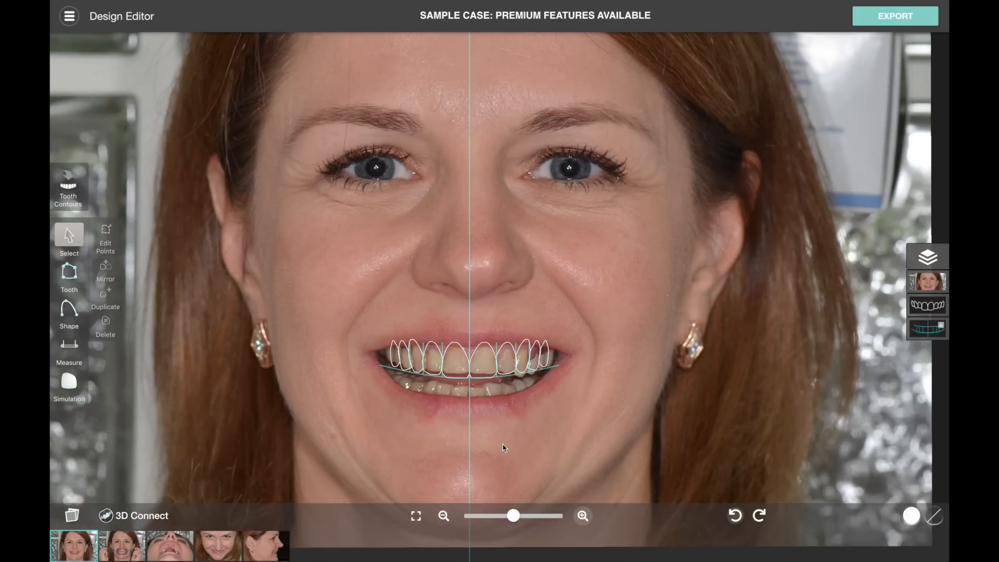
{"action": "scroll", "coordinate": [503, 448], "scroll_direction": "up", "scroll_amount": 3}
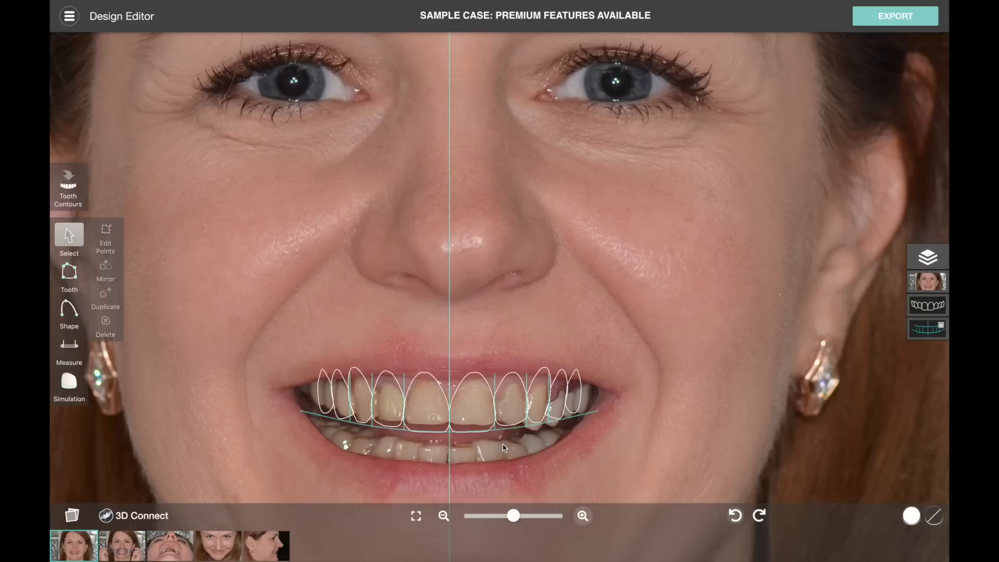
{"action": "scroll", "coordinate": [503, 448], "scroll_direction": "down", "scroll_amount": 3}
{"action": "scroll", "coordinate": [504, 448], "scroll_direction": "up", "scroll_amount": 2}
{"action": "scroll", "coordinate": [504, 448], "scroll_direction": "down", "scroll_amount": 2}
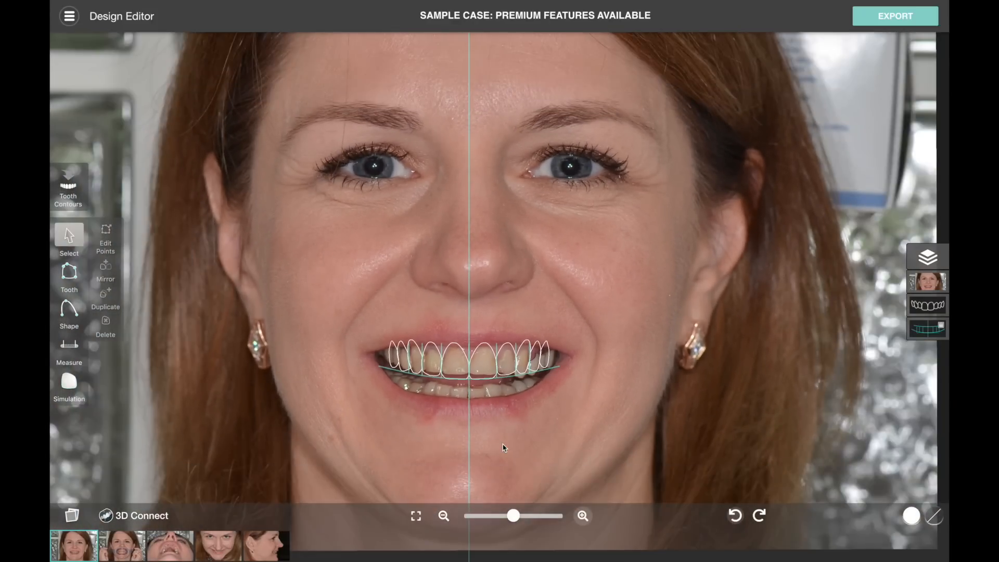
{"action": "scroll", "coordinate": [503, 448], "scroll_direction": "up", "scroll_amount": 1}
{"action": "left_click_drag", "start_coordinate": [503, 448], "coordinate": [548, 352]}
{"action": "left_click_drag", "start_coordinate": [502, 390], "coordinate": [512, 393]}
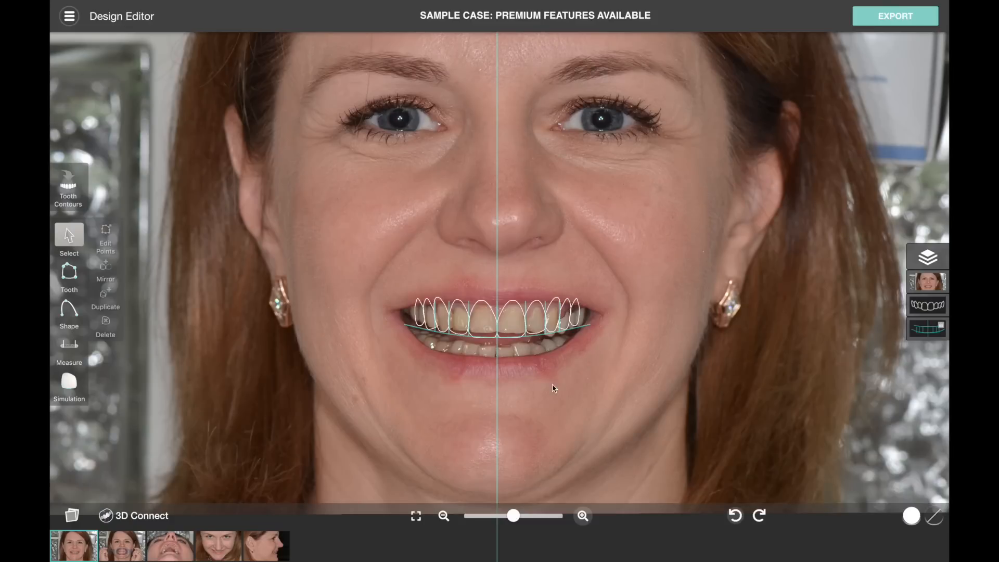
{"action": "left_click_drag", "start_coordinate": [541, 386], "coordinate": [526, 389]}
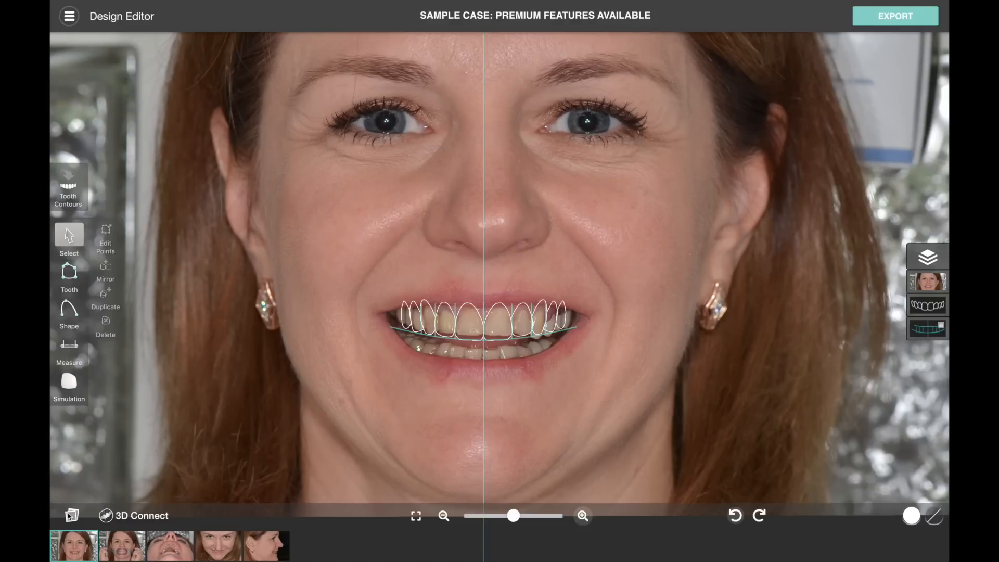
Step: Compare the tooth design on the smile photo and the retracted photo, including a close-up of the teeth
{"action": "left_click", "coordinate": [115, 545]}
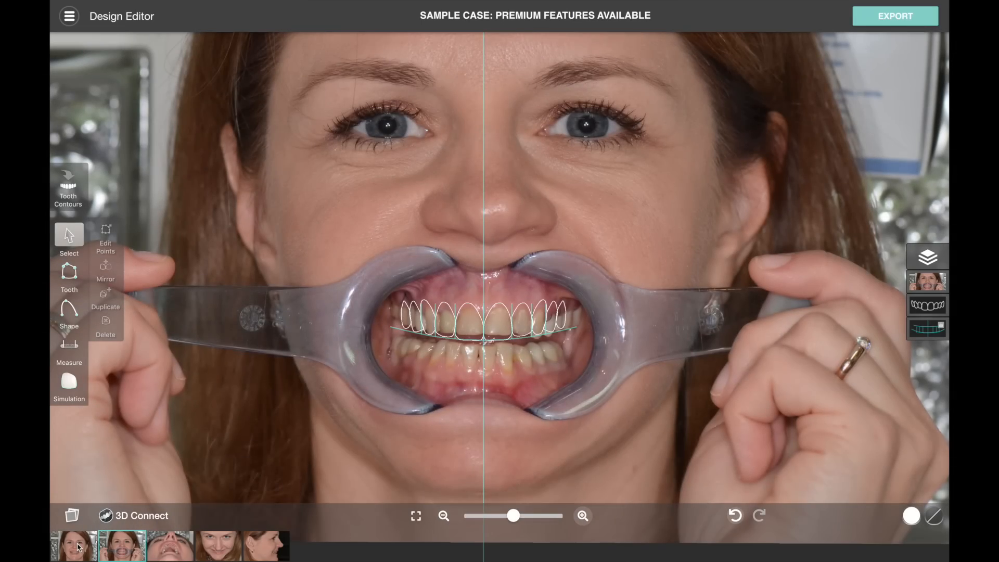
{"action": "left_click", "coordinate": [77, 544]}
{"action": "left_click", "coordinate": [119, 543]}
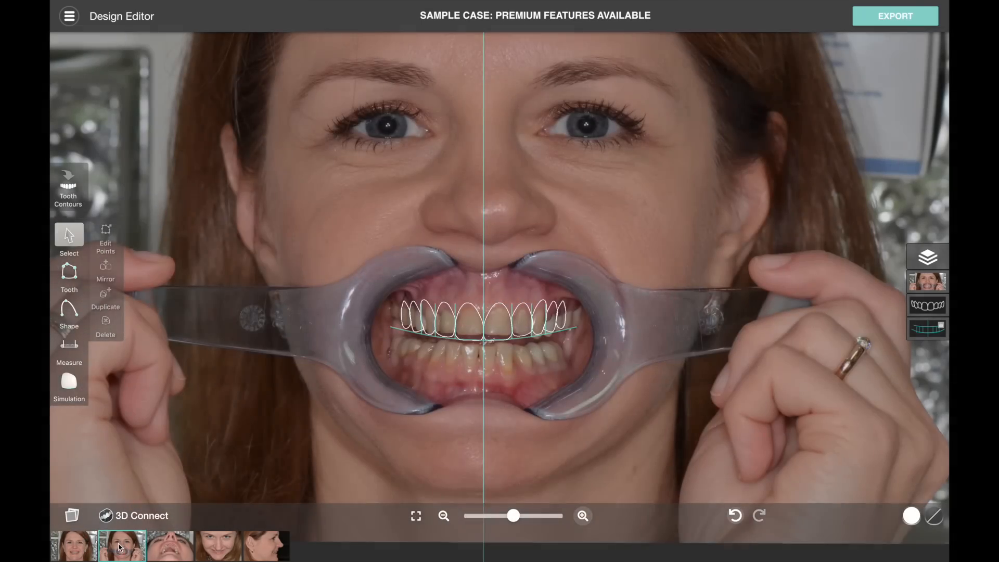
{"action": "left_click", "coordinate": [82, 551]}
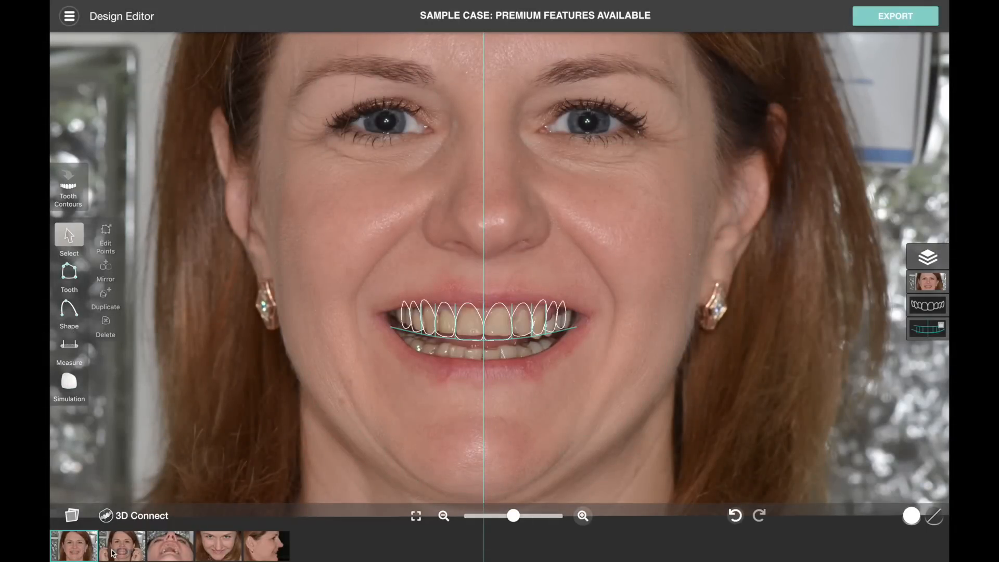
{"action": "left_click", "coordinate": [117, 552]}
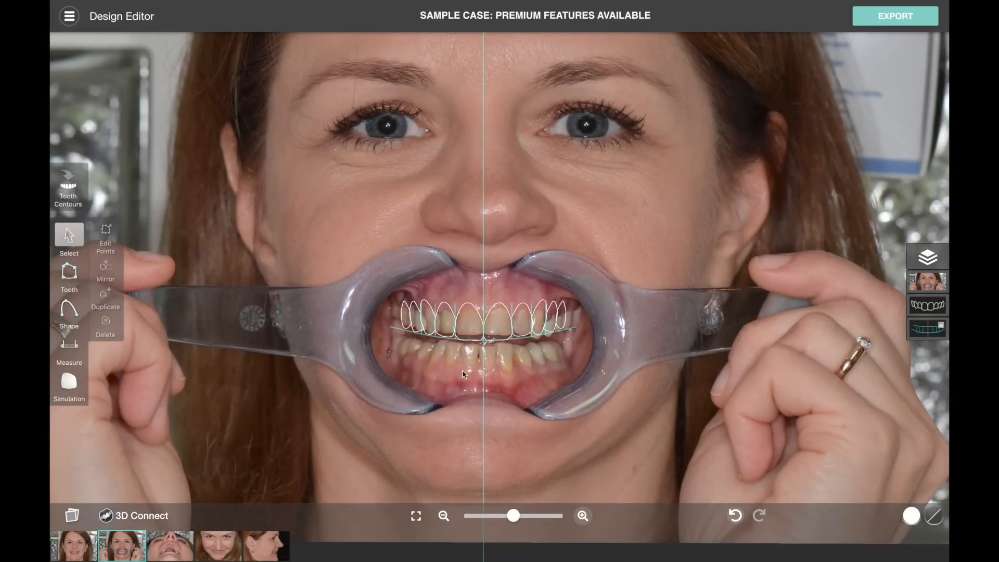
{"action": "scroll", "coordinate": [463, 374], "scroll_direction": "up", "scroll_amount": 3}
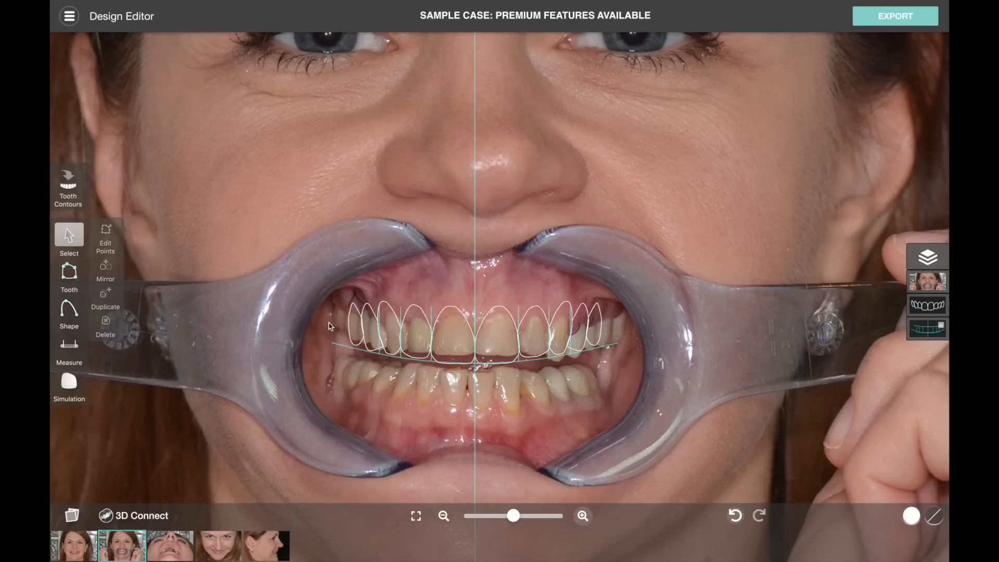
{"action": "left_click", "coordinate": [78, 542]}
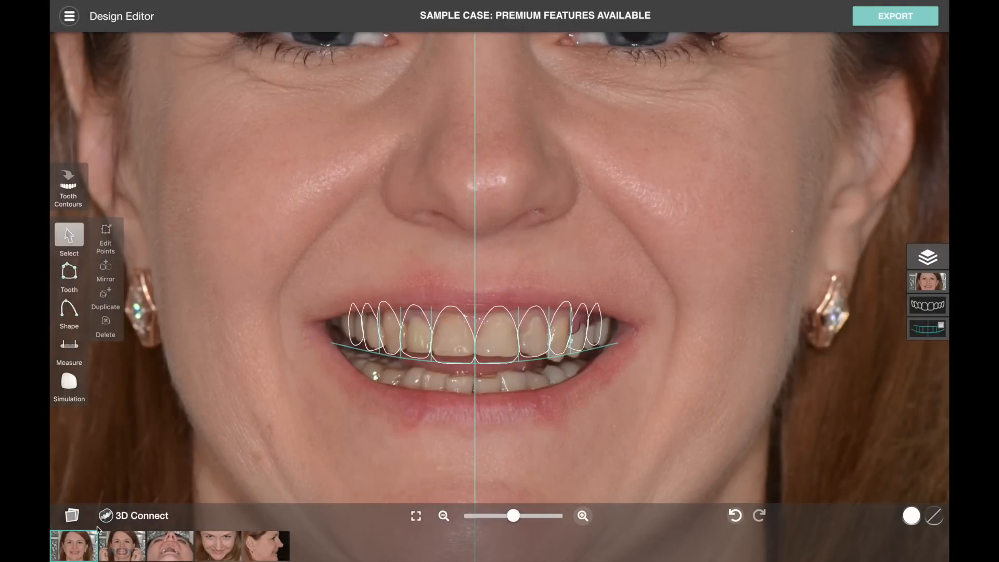
{"action": "scroll", "coordinate": [381, 427], "scroll_direction": "down", "scroll_amount": 5}
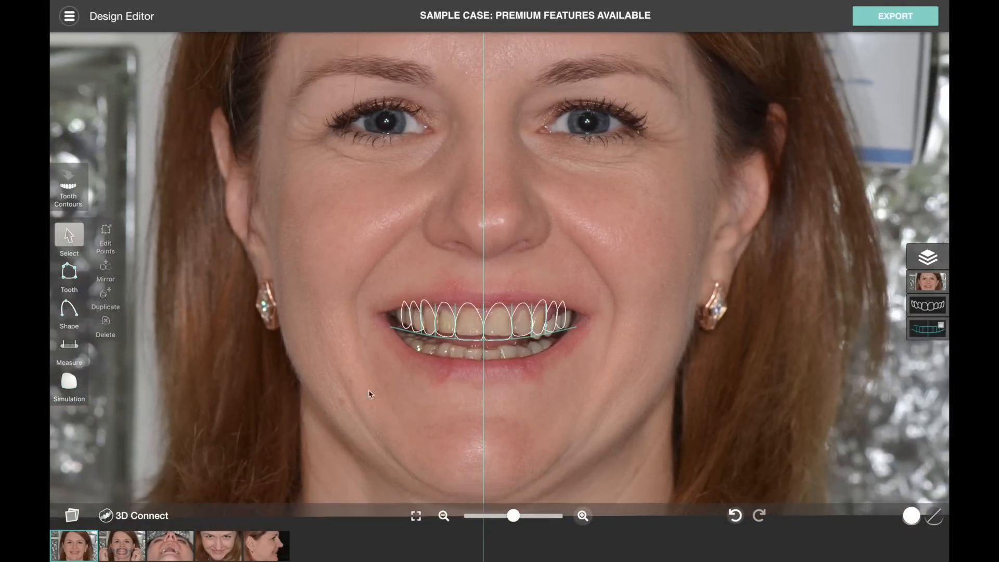
{"action": "left_click_drag", "start_coordinate": [353, 374], "coordinate": [357, 408]}
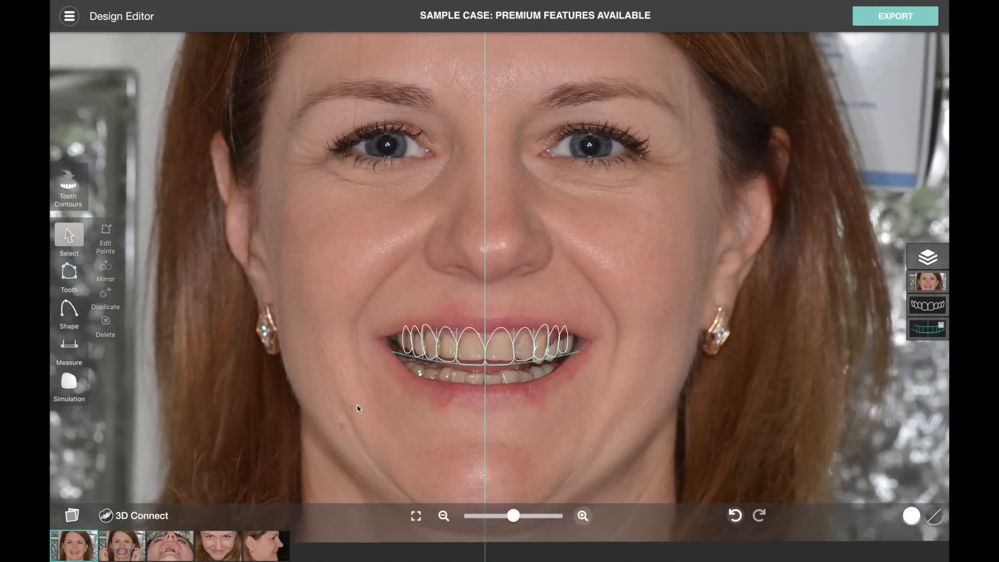
Step: Toggle the Guides layer in the Layer Editor, unlock the proportion guide to try its curve handle, and lock it again
{"action": "left_click", "coordinate": [929, 259]}
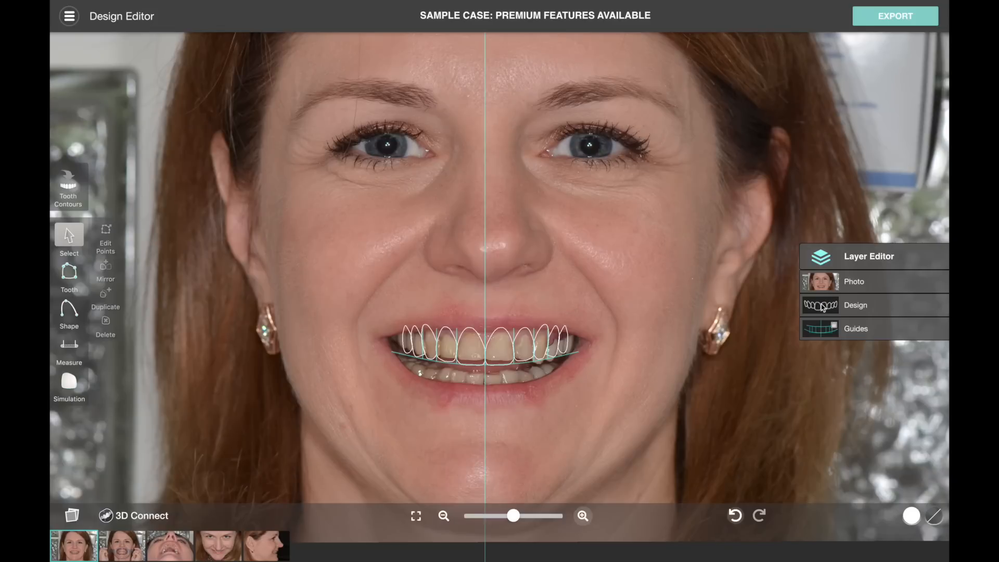
{"action": "left_click", "coordinate": [822, 332]}
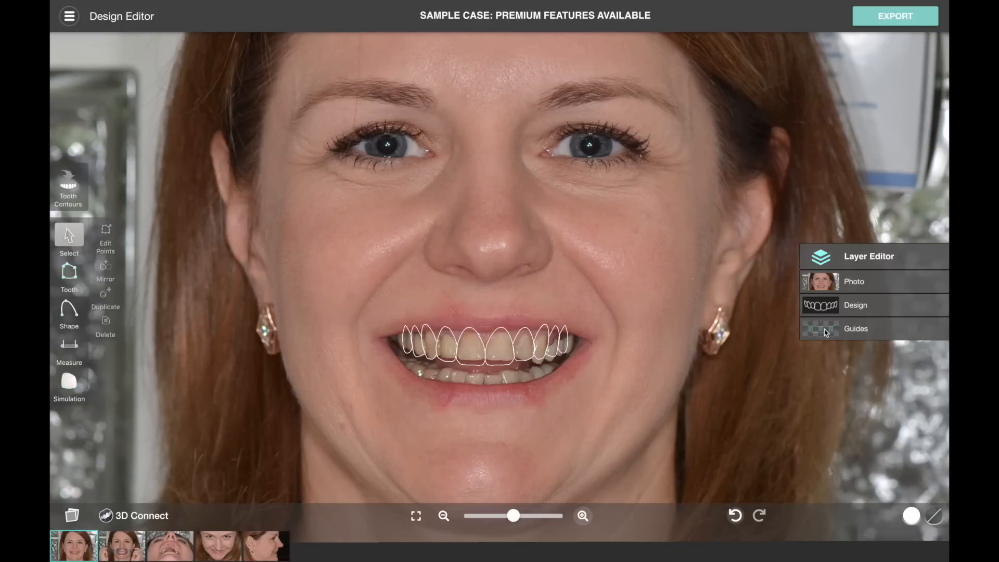
{"action": "left_click", "coordinate": [820, 332]}
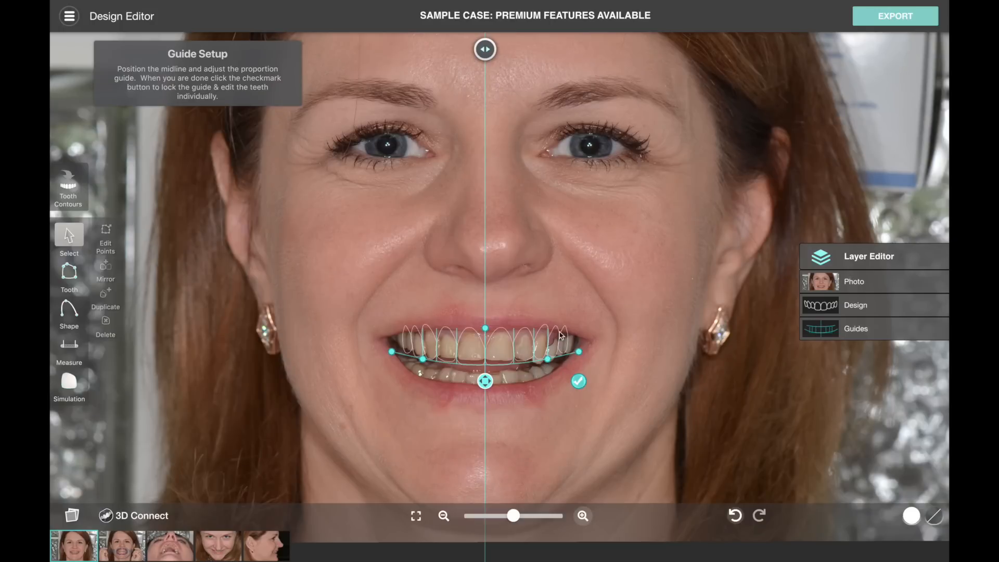
{"action": "scroll", "coordinate": [536, 349], "scroll_direction": "up", "scroll_amount": 3}
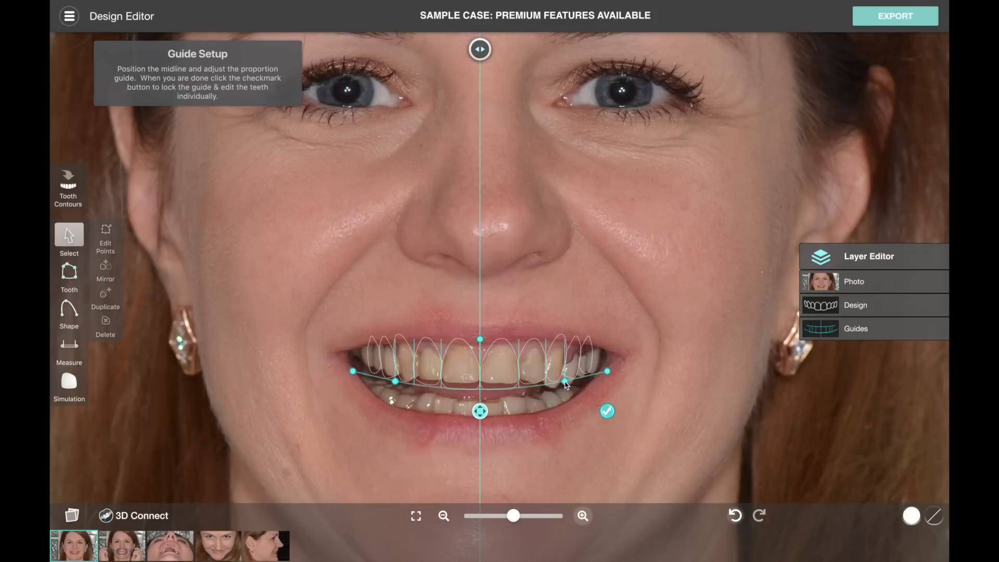
{"action": "left_click_drag", "start_coordinate": [566, 384], "coordinate": [565, 382]}
{"action": "left_click", "coordinate": [607, 412]}
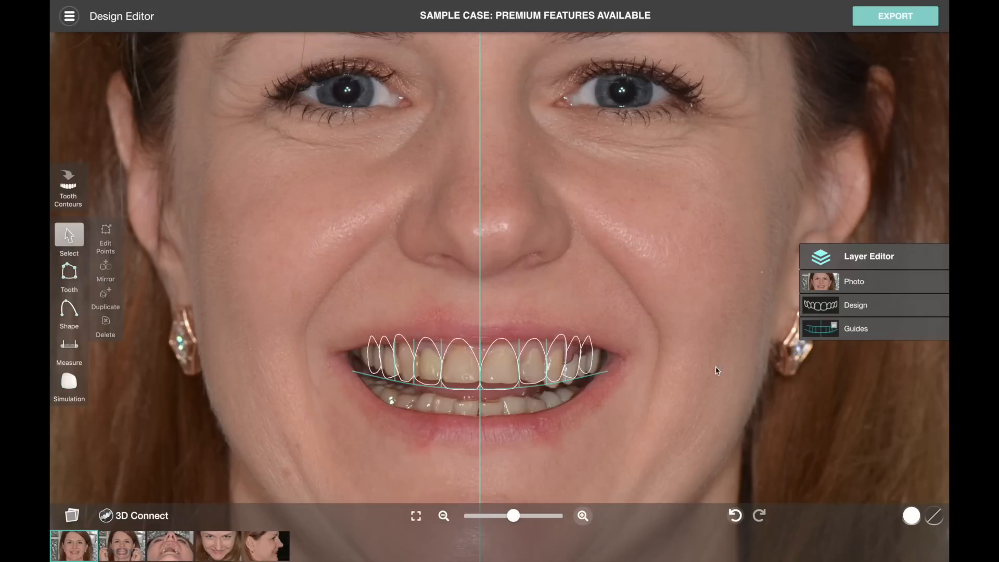
Step: Hide the Guides layer and toggle the Design and Photo layers off and on again
{"action": "left_click", "coordinate": [819, 332]}
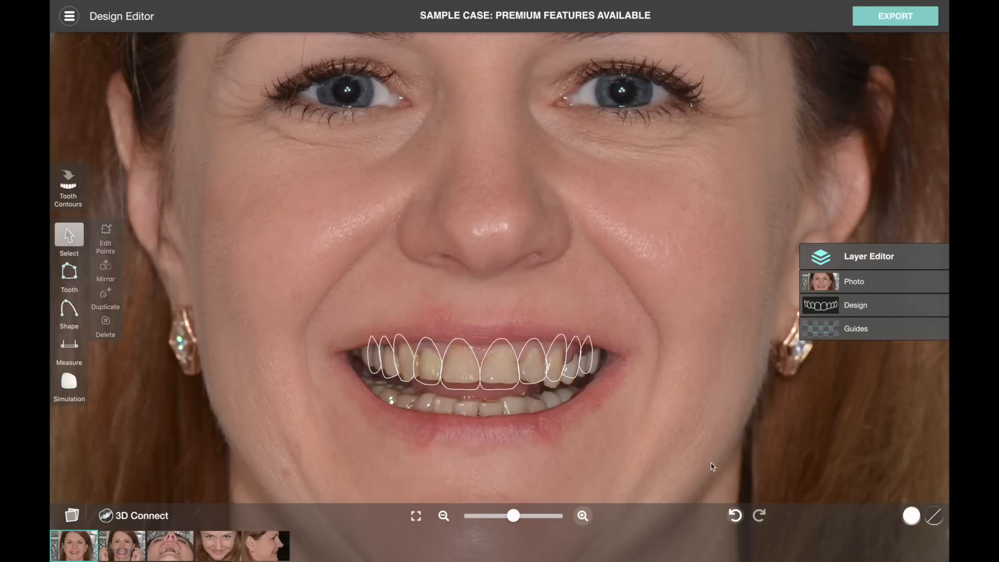
{"action": "left_click", "coordinate": [827, 307]}
{"action": "left_click", "coordinate": [827, 308]}
{"action": "left_click", "coordinate": [824, 286]}
{"action": "left_click", "coordinate": [825, 286]}
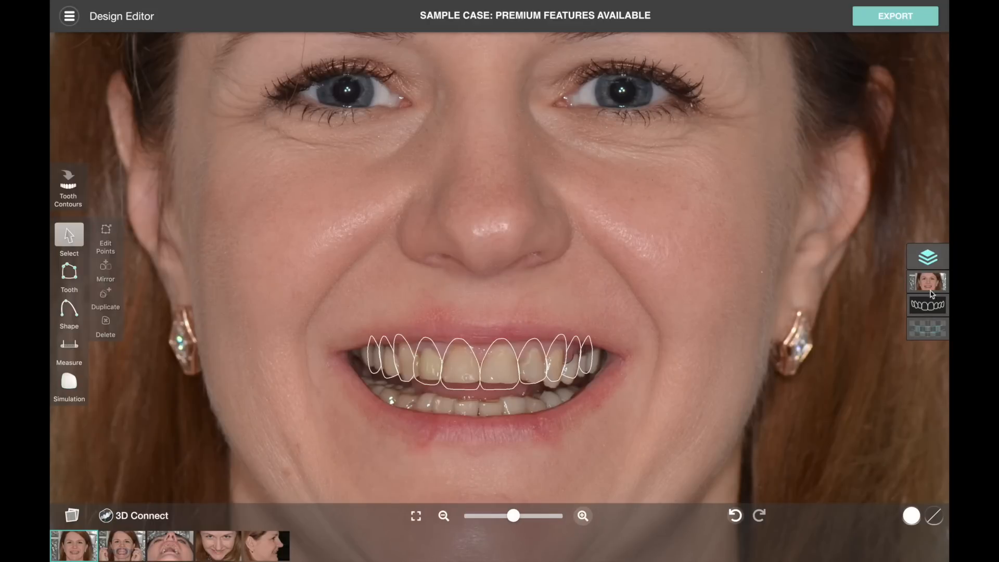
Step: Start the tooth simulation and fit the mouth outline to the lip corner and lower lip on the image's left side
{"action": "left_click_drag", "start_coordinate": [770, 331], "coordinate": [747, 345]}
{"action": "left_click_drag", "start_coordinate": [704, 335], "coordinate": [747, 305]}
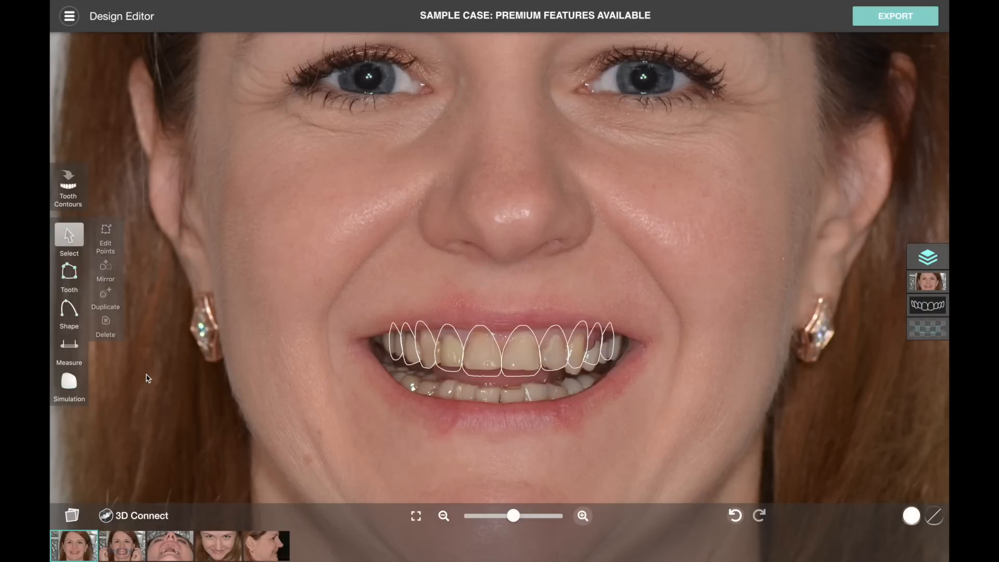
{"action": "left_click", "coordinate": [68, 384]}
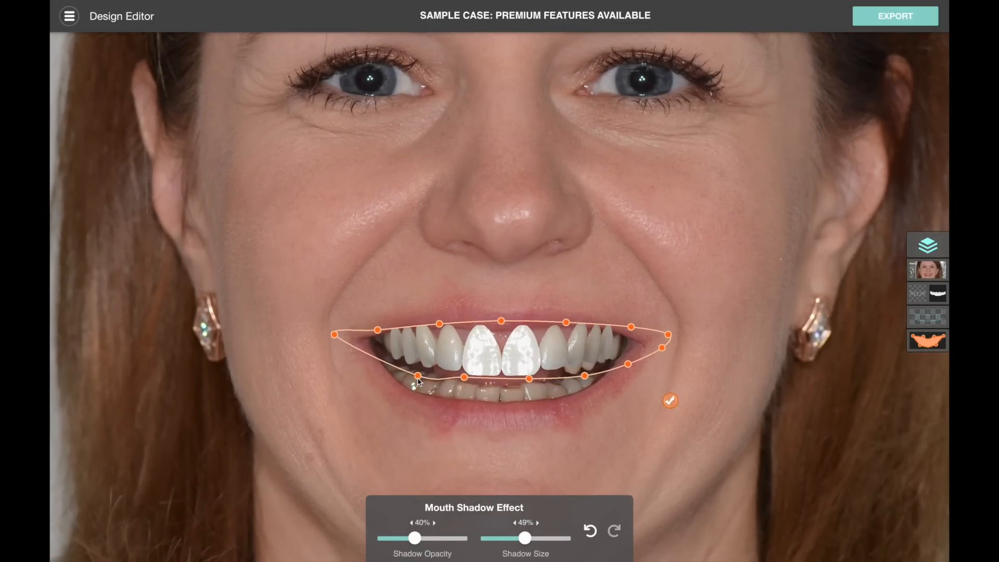
{"action": "left_click_drag", "start_coordinate": [419, 376], "coordinate": [474, 398]}
{"action": "left_click_drag", "start_coordinate": [335, 334], "coordinate": [379, 339]}
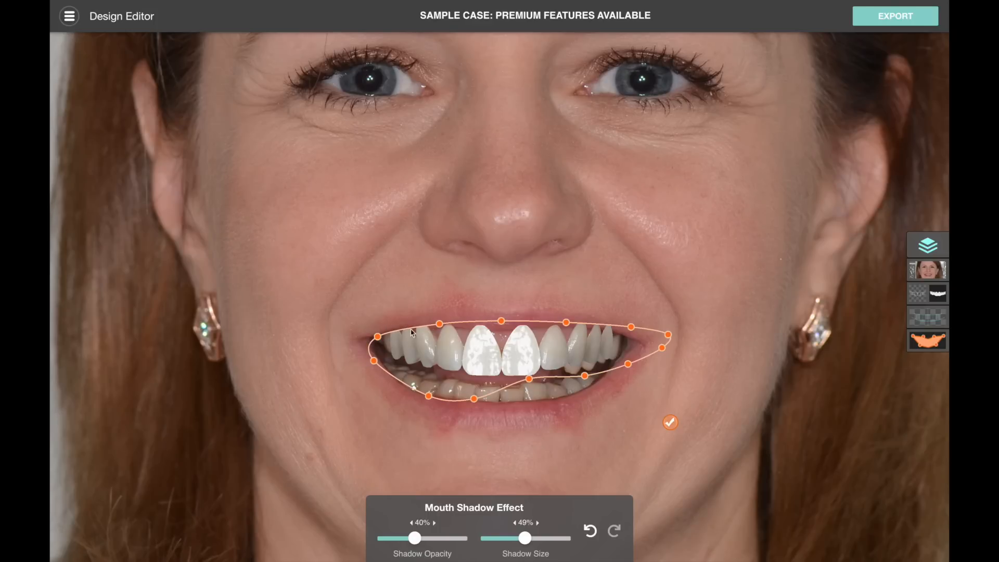
Step: Fit the mouth outline's upper edge to the upper lip across the premolars, canine and central incisors, adding points where needed
{"action": "left_click_drag", "start_coordinate": [442, 328], "coordinate": [405, 329]}
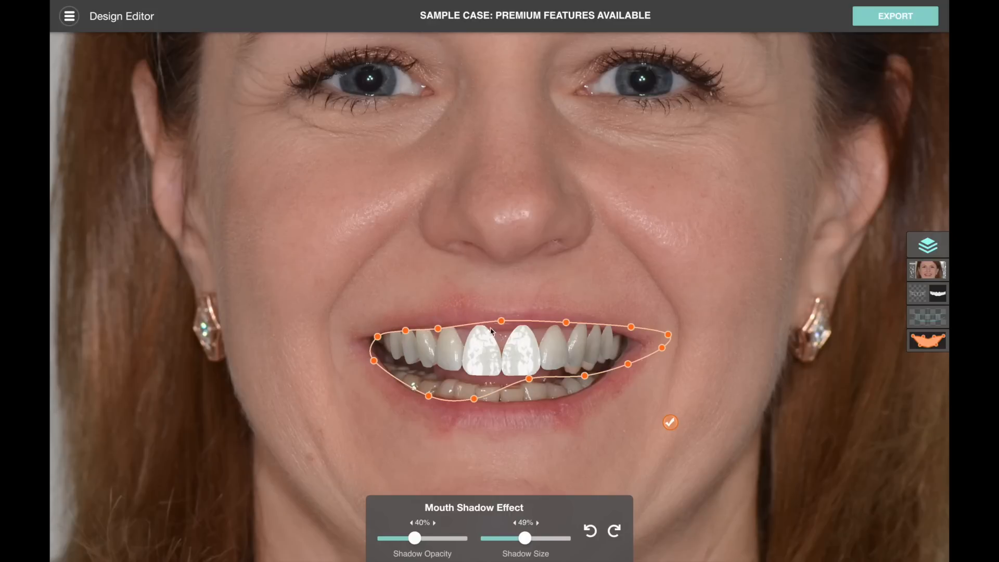
{"action": "left_click_drag", "start_coordinate": [506, 321], "coordinate": [468, 333]}
{"action": "left_click", "coordinate": [470, 329]}
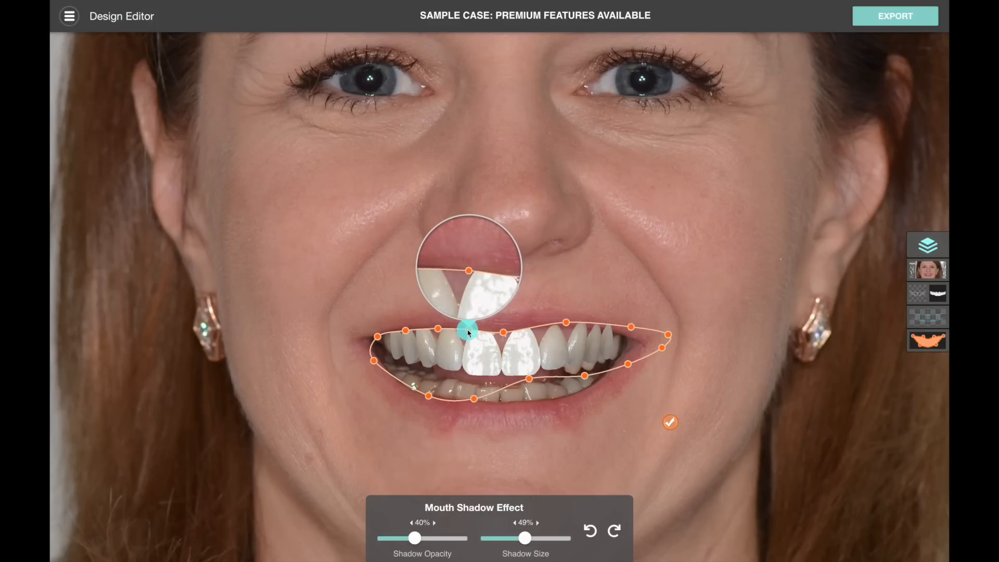
{"action": "mouse_move", "coordinate": [468, 333]}
{"action": "left_mouse_down"}
{"action": "mouse_move", "coordinate": [456, 347]}
{"action": "mouse_move", "coordinate": [462, 329]}
{"action": "left_mouse_up"}
{"action": "left_click", "coordinate": [468, 333]}
{"action": "left_click_drag", "start_coordinate": [534, 328], "coordinate": [533, 329]}
Step: Fit the mouth outline to the lip corner on the image's right side and along the lower lip, adding a central lower point
{"action": "left_click_drag", "start_coordinate": [631, 326], "coordinate": [592, 330]}
{"action": "left_click_drag", "start_coordinate": [668, 336], "coordinate": [551, 401]}
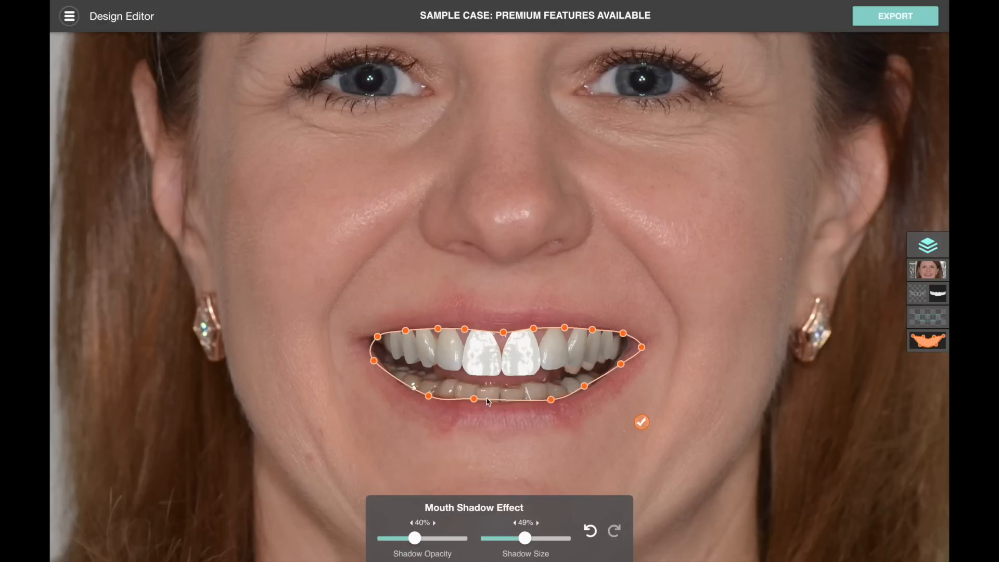
{"action": "left_click_drag", "start_coordinate": [429, 396], "coordinate": [405, 394]}
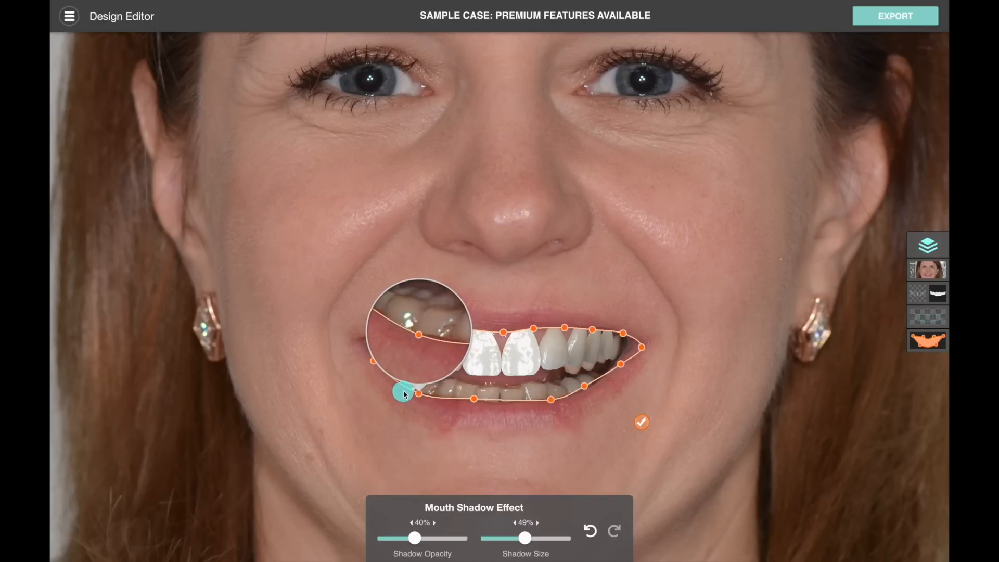
{"action": "left_click", "coordinate": [512, 401]}
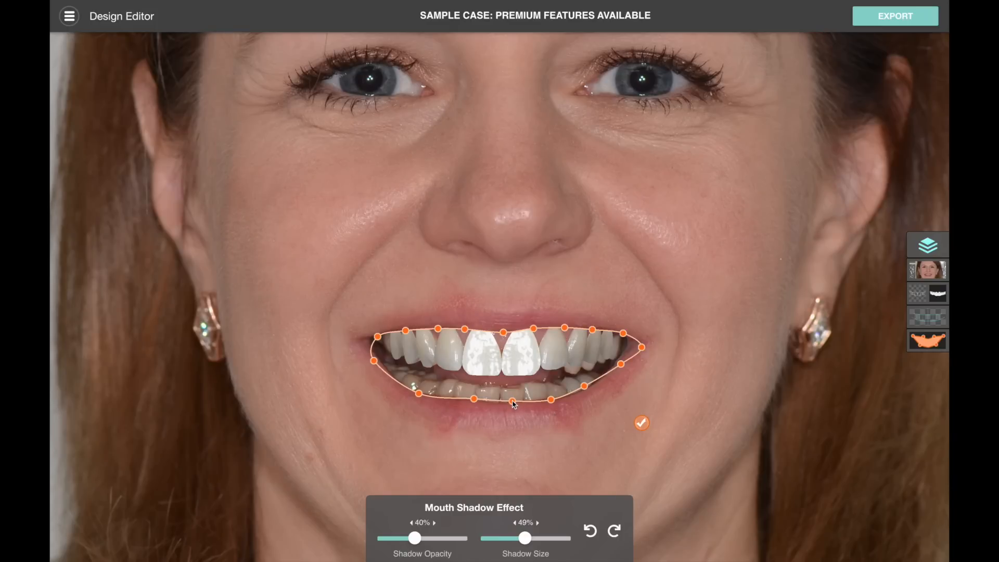
{"action": "mouse_move", "coordinate": [512, 402]}
{"action": "left_mouse_down"}
{"action": "mouse_move", "coordinate": [512, 417]}
{"action": "mouse_move", "coordinate": [512, 405]}
{"action": "left_mouse_up"}
{"action": "left_click", "coordinate": [492, 401]}
{"action": "left_click", "coordinate": [492, 401]}
Step: Set the mouth shadow effect to a size of 26% and an opacity of 34%
{"action": "left_click_drag", "start_coordinate": [524, 539], "coordinate": [508, 555]}
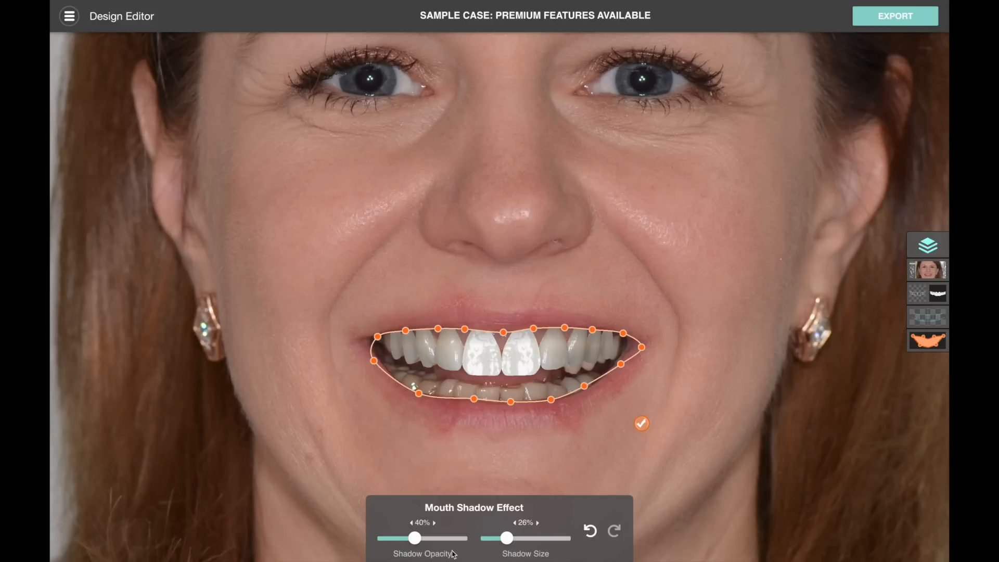
{"action": "mouse_move", "coordinate": [415, 540]}
{"action": "left_mouse_down"}
{"action": "mouse_move", "coordinate": [402, 541]}
{"action": "mouse_move", "coordinate": [412, 544]}
{"action": "left_mouse_up"}
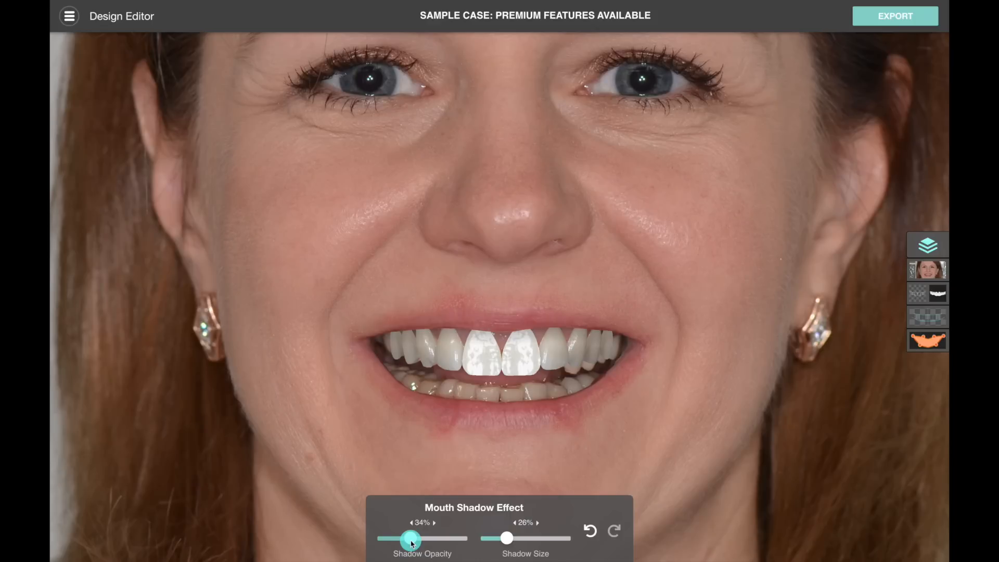
{"action": "left_click_drag", "start_coordinate": [411, 544], "coordinate": [411, 544]}
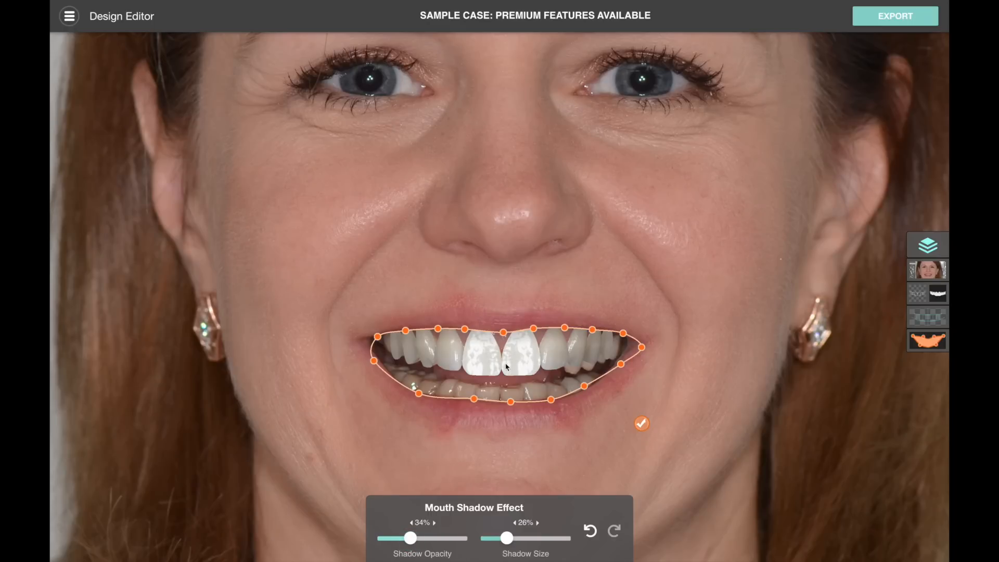
Step: Apply the mouth outline and cycle the Lip Mask layer through its display modes back to the active mask
{"action": "left_click", "coordinate": [642, 426]}
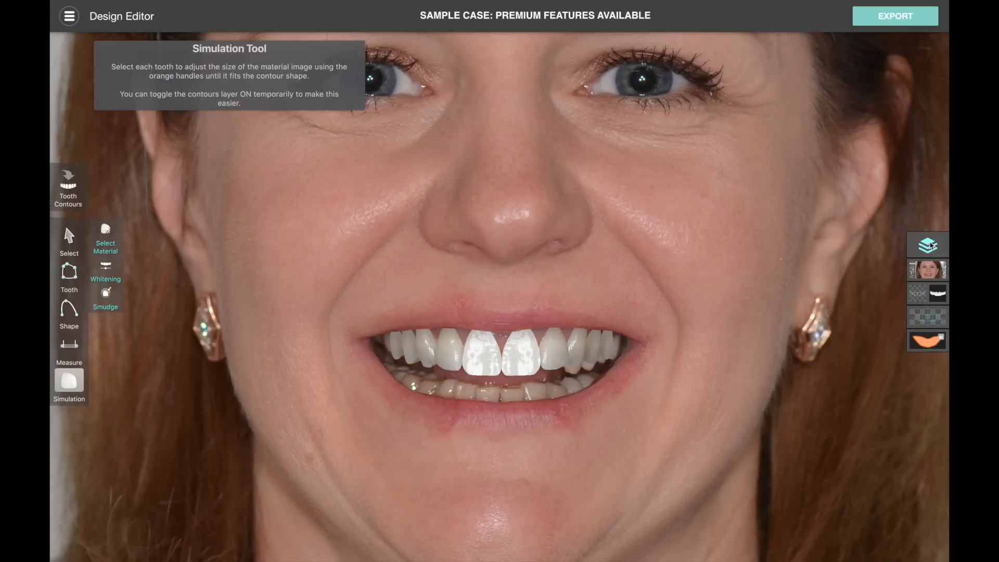
{"action": "left_click", "coordinate": [931, 246]}
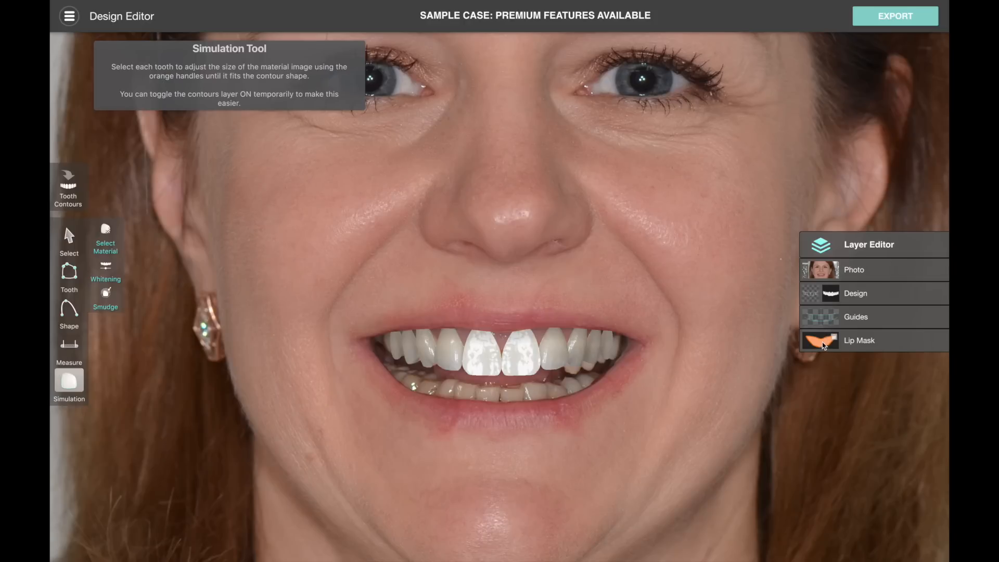
{"action": "left_click", "coordinate": [824, 346]}
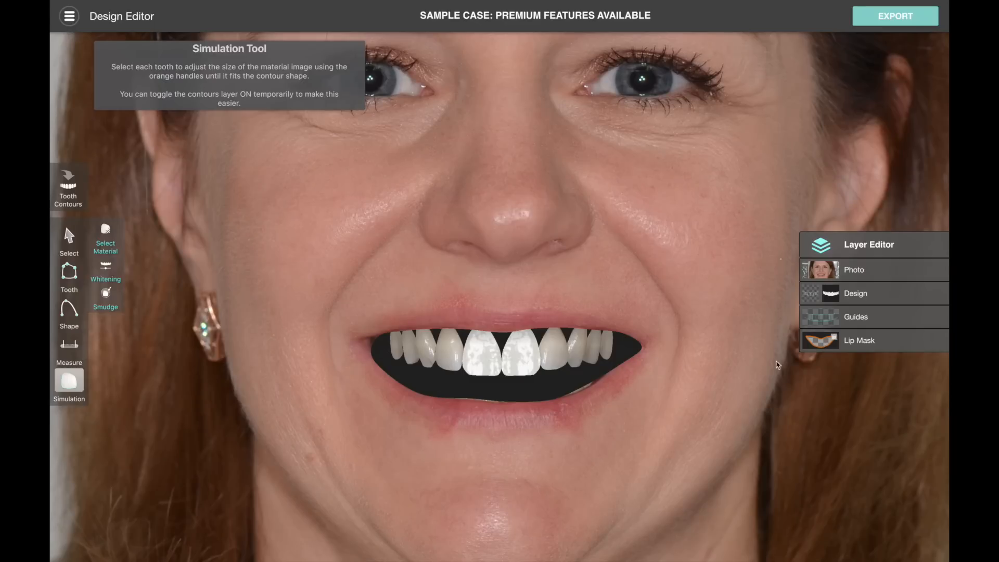
{"action": "left_click", "coordinate": [821, 347]}
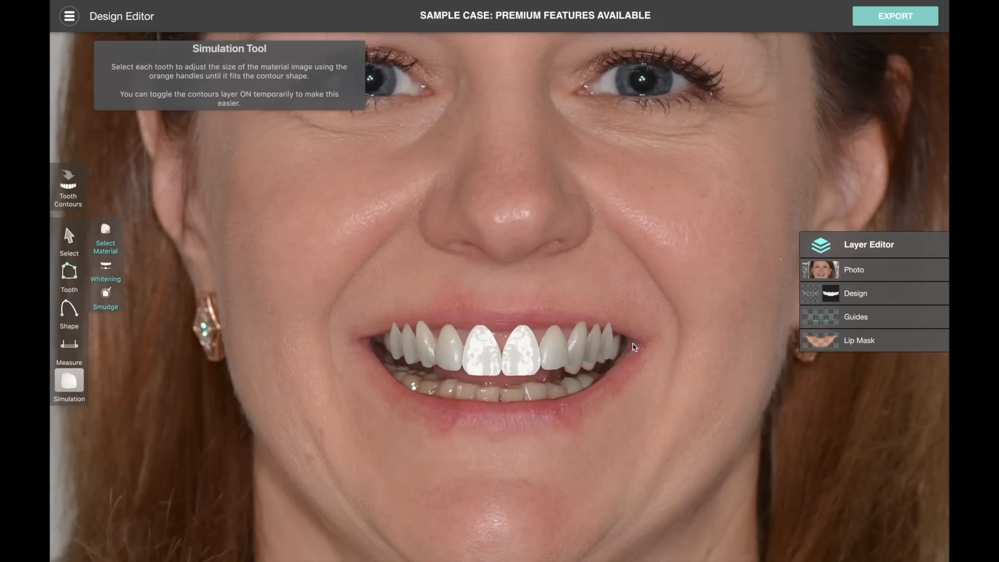
{"action": "left_click", "coordinate": [818, 344]}
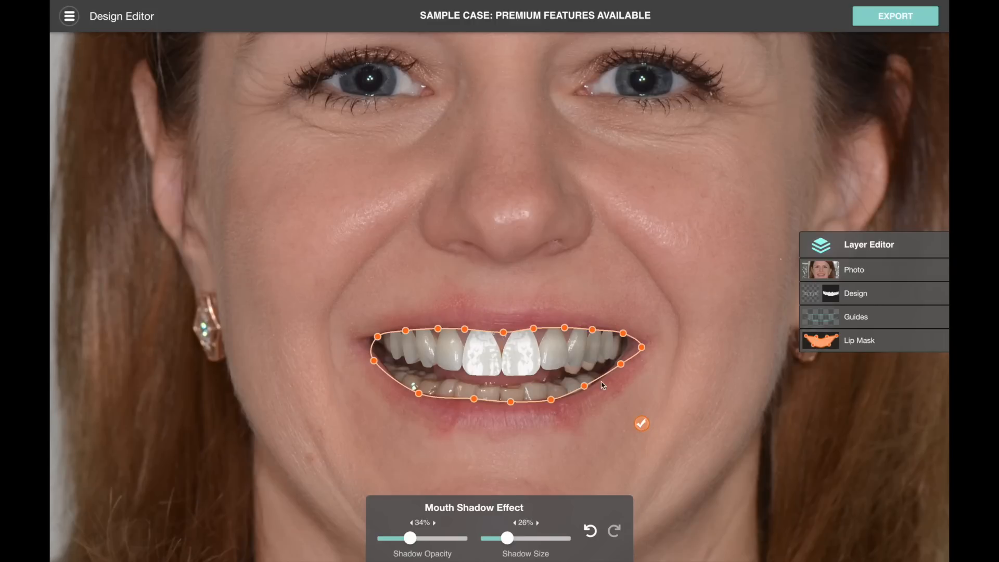
{"action": "left_click_drag", "start_coordinate": [584, 386], "coordinate": [601, 395]}
{"action": "left_click", "coordinate": [824, 341]}
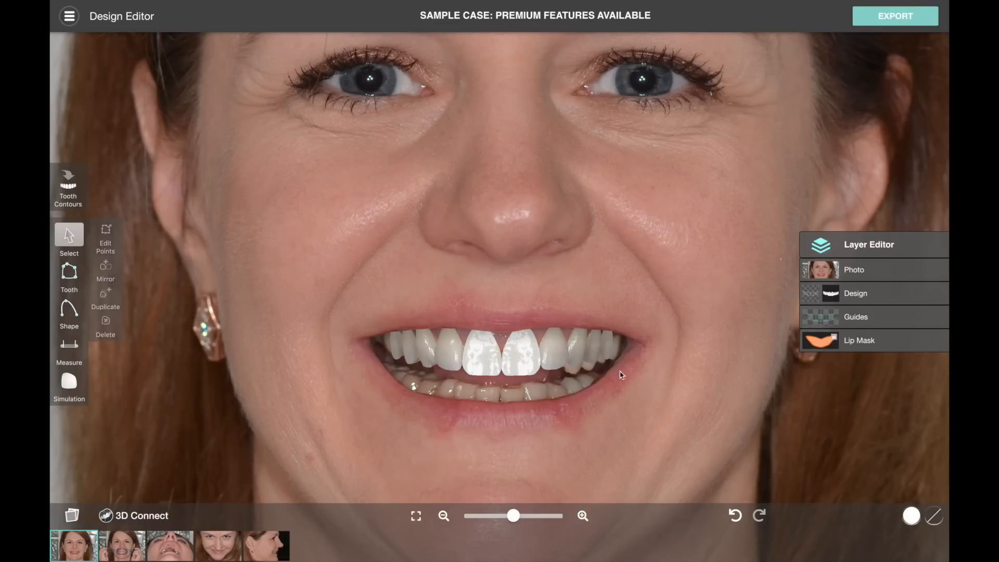
Step: Resume the tooth simulation and collapse the Layer Editor
{"action": "left_click", "coordinate": [487, 367]}
{"action": "left_click", "coordinate": [455, 390]}
{"action": "left_click", "coordinate": [67, 383]}
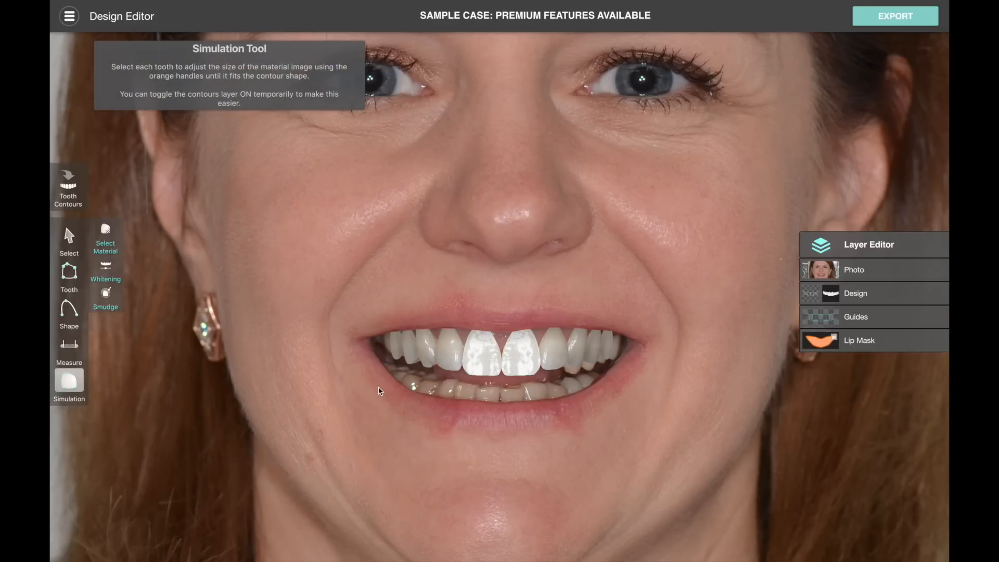
{"action": "left_click", "coordinate": [822, 251]}
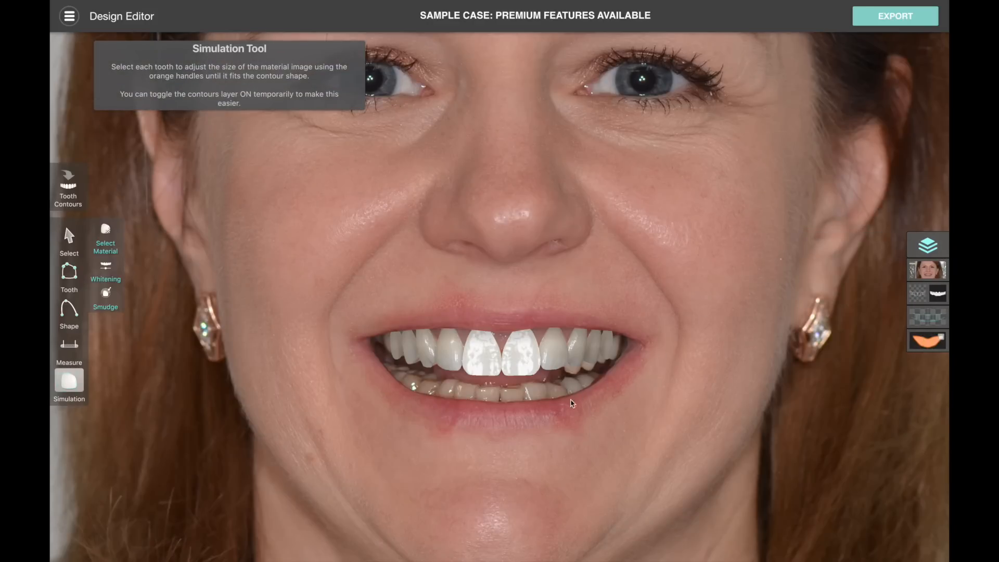
Step: Resize the material images of both upper central incisors until they fit their tooth contours
{"action": "left_click", "coordinate": [486, 369]}
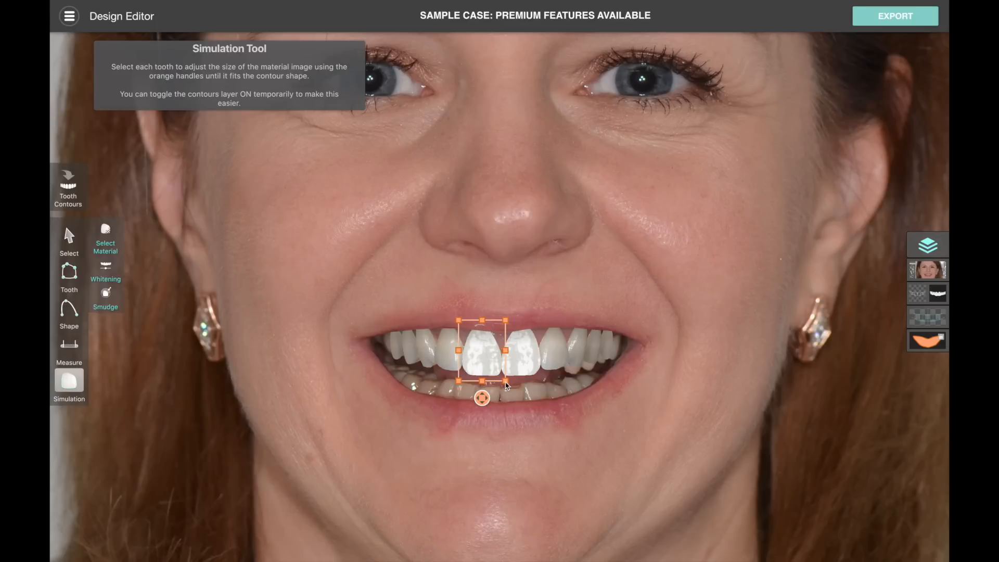
{"action": "left_click_drag", "start_coordinate": [507, 385], "coordinate": [530, 369]}
{"action": "left_click", "coordinate": [533, 361]}
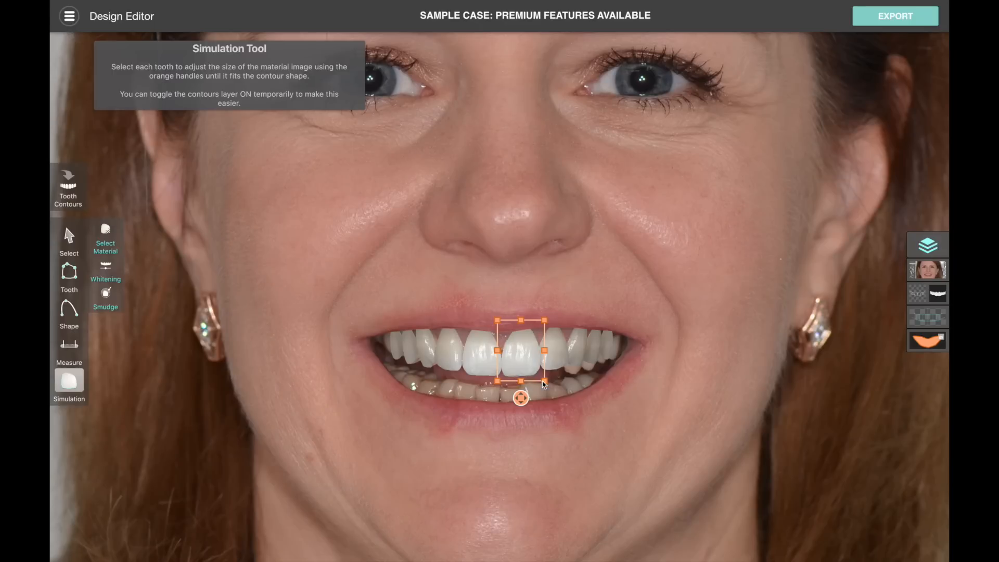
{"action": "mouse_move", "coordinate": [522, 401]}
{"action": "left_mouse_down"}
{"action": "mouse_move", "coordinate": [535, 395]}
{"action": "mouse_move", "coordinate": [524, 389]}
{"action": "mouse_move", "coordinate": [519, 400]}
{"action": "mouse_move", "coordinate": [531, 401]}
{"action": "mouse_move", "coordinate": [515, 416]}
{"action": "mouse_move", "coordinate": [508, 406]}
{"action": "mouse_move", "coordinate": [523, 402]}
{"action": "left_mouse_up"}
{"action": "left_click_drag", "start_coordinate": [546, 385], "coordinate": [544, 382]}
{"action": "left_click", "coordinate": [631, 396]}
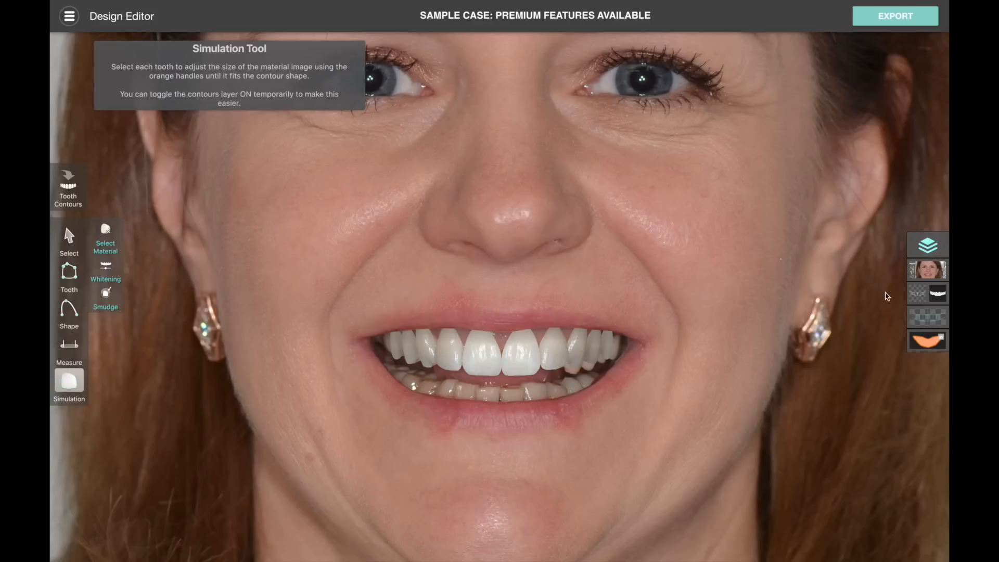
Step: Show the tooth contours and compare the smile with the simulated teeth hidden and visible
{"action": "left_click", "coordinate": [916, 298]}
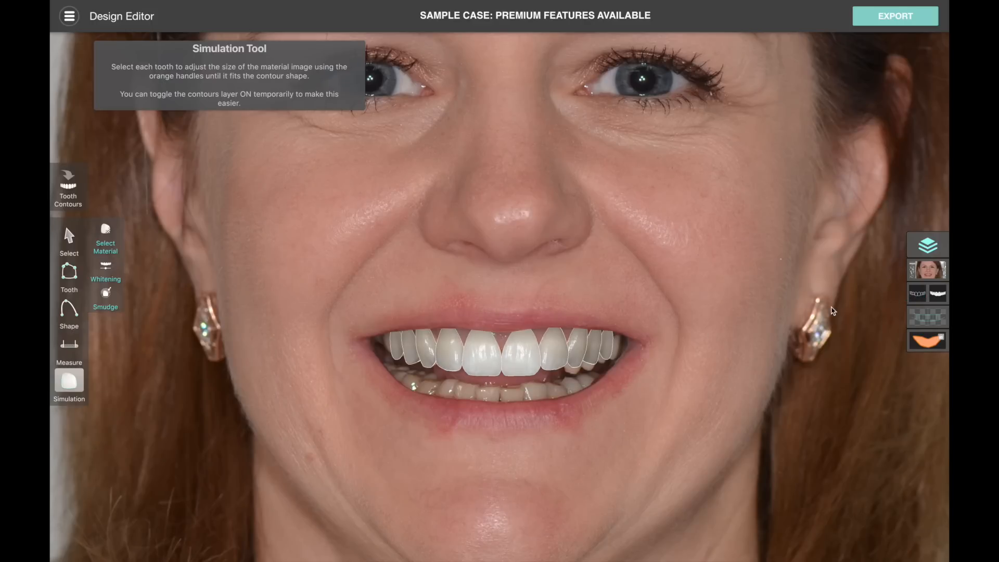
{"action": "scroll", "coordinate": [833, 310], "scroll_direction": "up", "scroll_amount": 3}
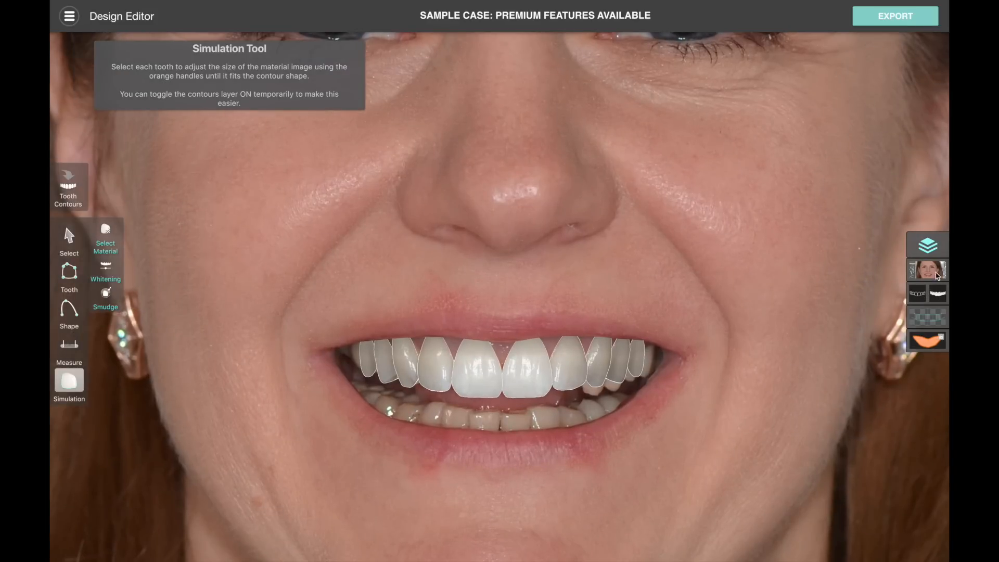
{"action": "left_click", "coordinate": [940, 296]}
{"action": "left_click", "coordinate": [939, 296]}
{"action": "left_click", "coordinate": [940, 297]}
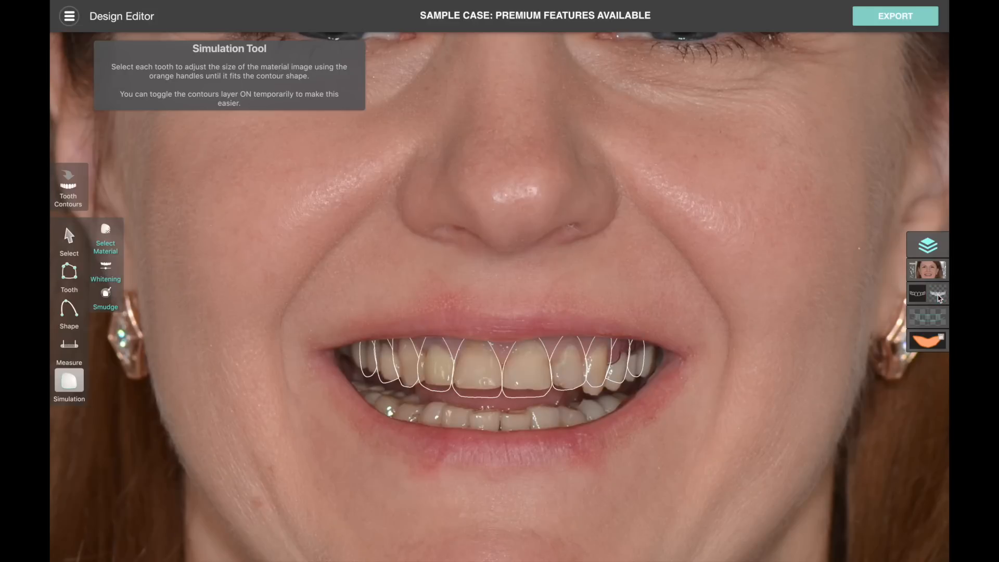
{"action": "left_click", "coordinate": [940, 296]}
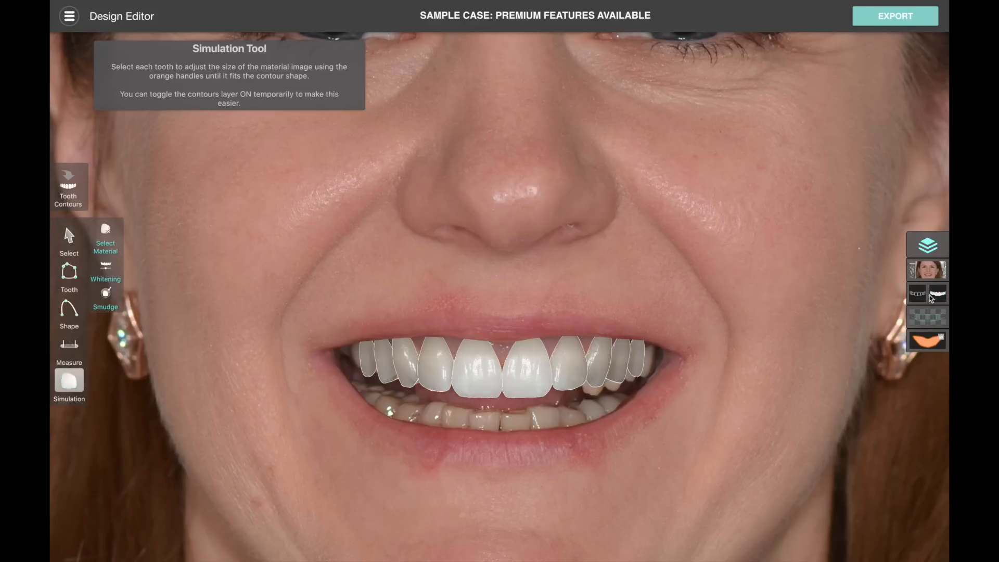
Step: Resize the material of the central incisor on the image's right side so it fills its contour
{"action": "left_click", "coordinate": [532, 382]}
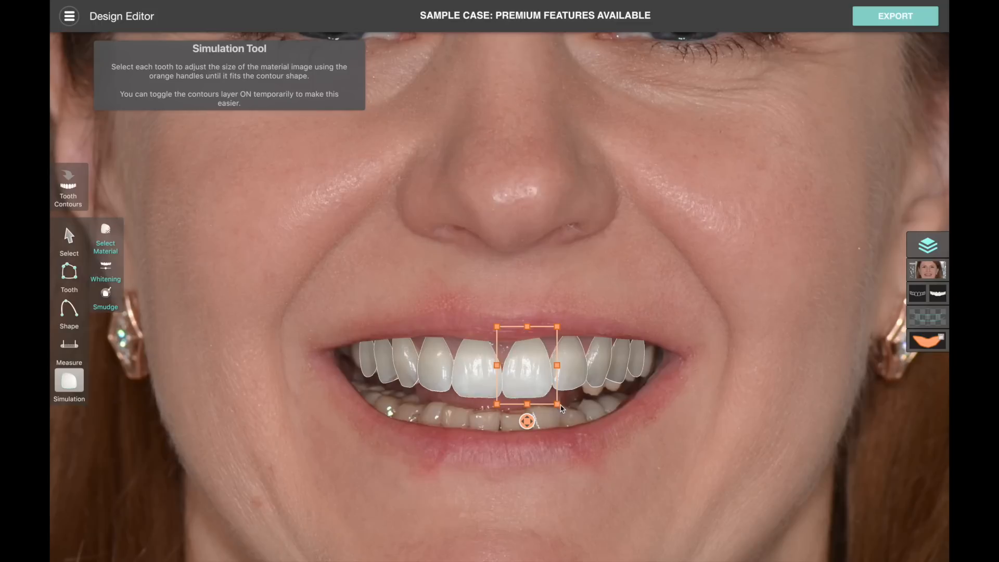
{"action": "left_click_drag", "start_coordinate": [557, 404], "coordinate": [551, 402]}
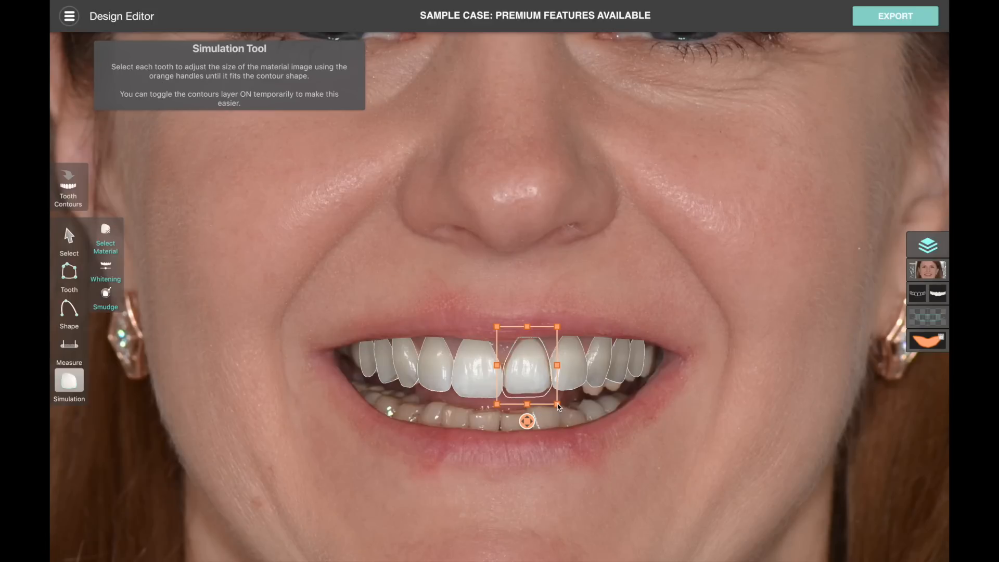
{"action": "mouse_move", "coordinate": [557, 407]}
{"action": "left_mouse_down"}
{"action": "mouse_move", "coordinate": [598, 460]}
{"action": "mouse_move", "coordinate": [555, 406]}
{"action": "mouse_move", "coordinate": [562, 412]}
{"action": "left_mouse_up"}
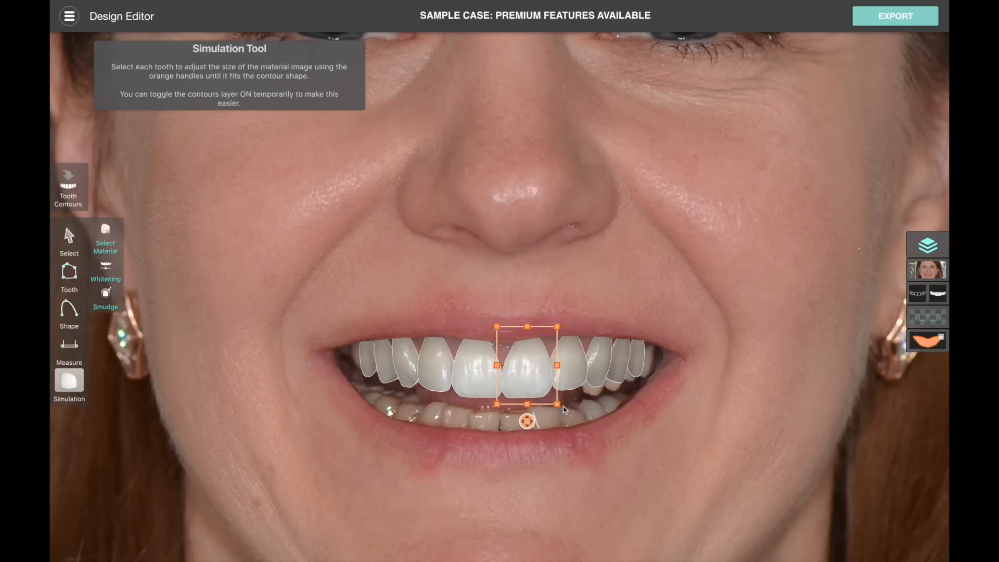
{"action": "left_click", "coordinate": [596, 411]}
Step: Compare the simulated smile with the tooth contours hidden and visible
{"action": "scroll", "coordinate": [597, 414], "scroll_direction": "down", "scroll_amount": 3}
{"action": "scroll", "coordinate": [597, 414], "scroll_direction": "up", "scroll_amount": 3}
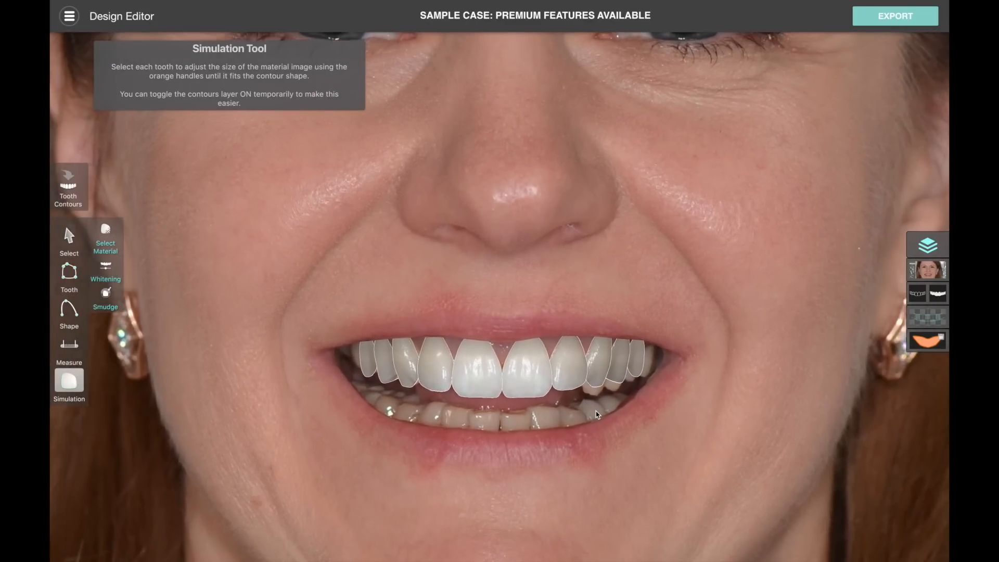
{"action": "scroll", "coordinate": [597, 414], "scroll_direction": "down", "scroll_amount": 2}
{"action": "left_click", "coordinate": [917, 294]}
{"action": "left_click", "coordinate": [917, 294]}
{"action": "left_click", "coordinate": [917, 294]}
{"action": "left_click", "coordinate": [917, 294]}
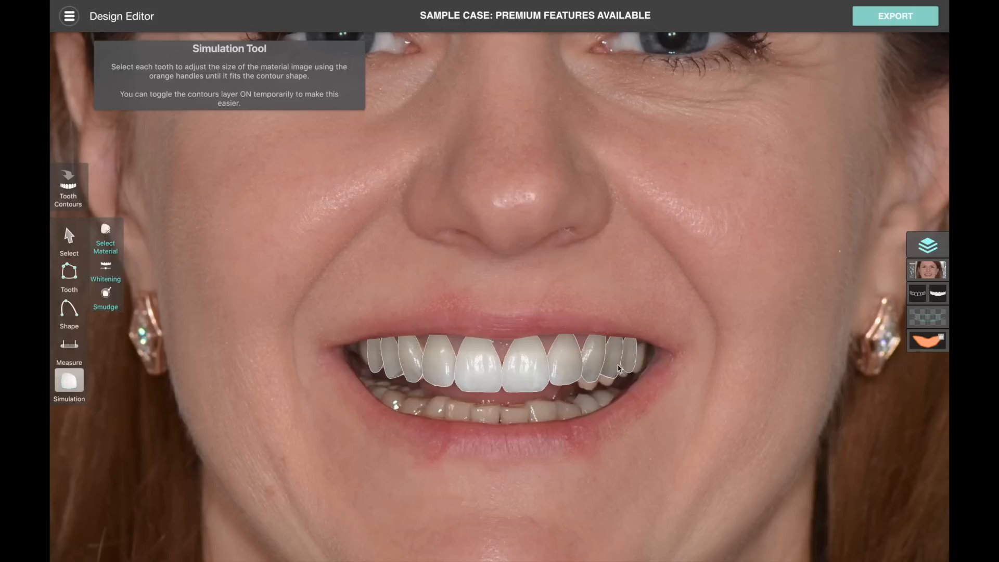
Step: Adjust the materials of the lateral incisor and premolar on the image's left side to their contours, and hide the contours
{"action": "left_click", "coordinate": [575, 369]}
{"action": "left_click", "coordinate": [518, 383]}
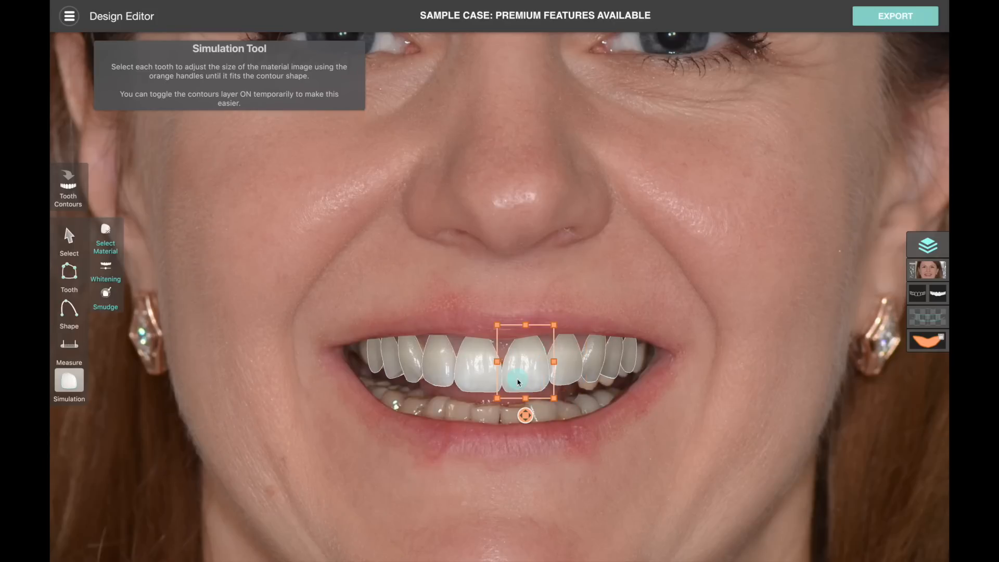
{"action": "left_click", "coordinate": [454, 382]}
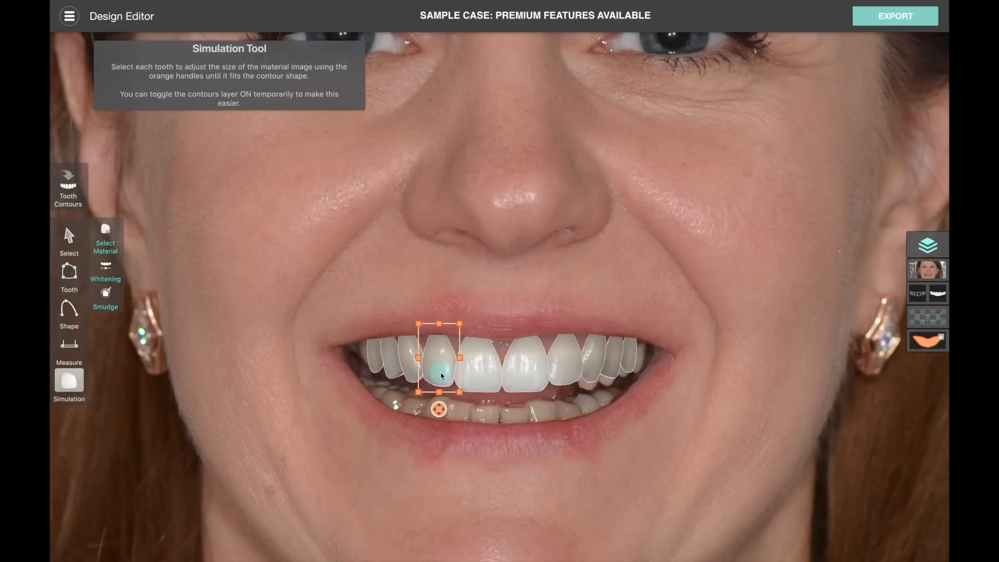
{"action": "left_click", "coordinate": [461, 395]}
{"action": "mouse_move", "coordinate": [461, 397]}
{"action": "left_mouse_down"}
{"action": "mouse_move", "coordinate": [457, 390]}
{"action": "mouse_move", "coordinate": [494, 434]}
{"action": "mouse_move", "coordinate": [461, 385]}
{"action": "mouse_move", "coordinate": [466, 392]}
{"action": "left_mouse_up"}
{"action": "left_click", "coordinate": [392, 365]}
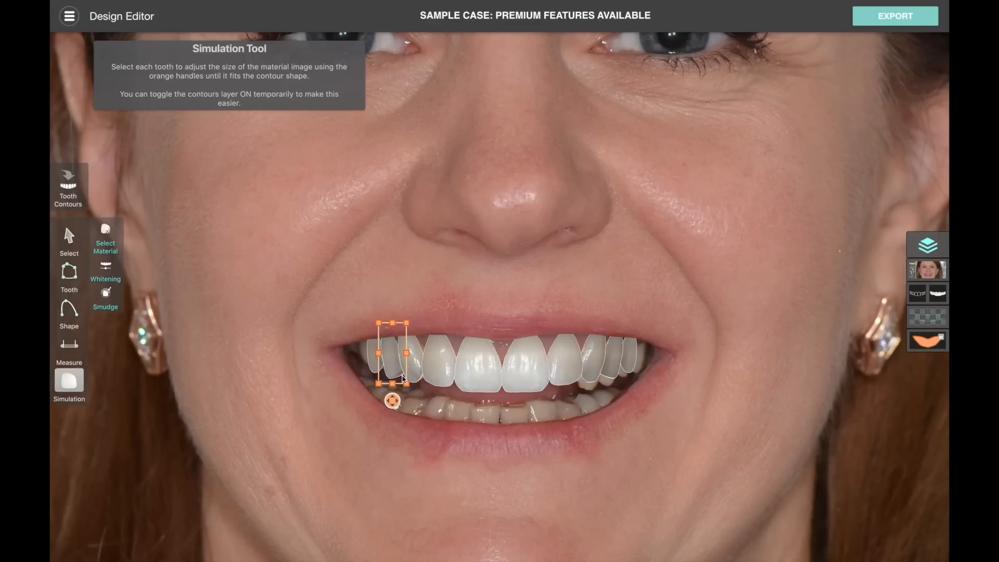
{"action": "left_click_drag", "start_coordinate": [407, 385], "coordinate": [406, 396]}
{"action": "left_click", "coordinate": [443, 395]}
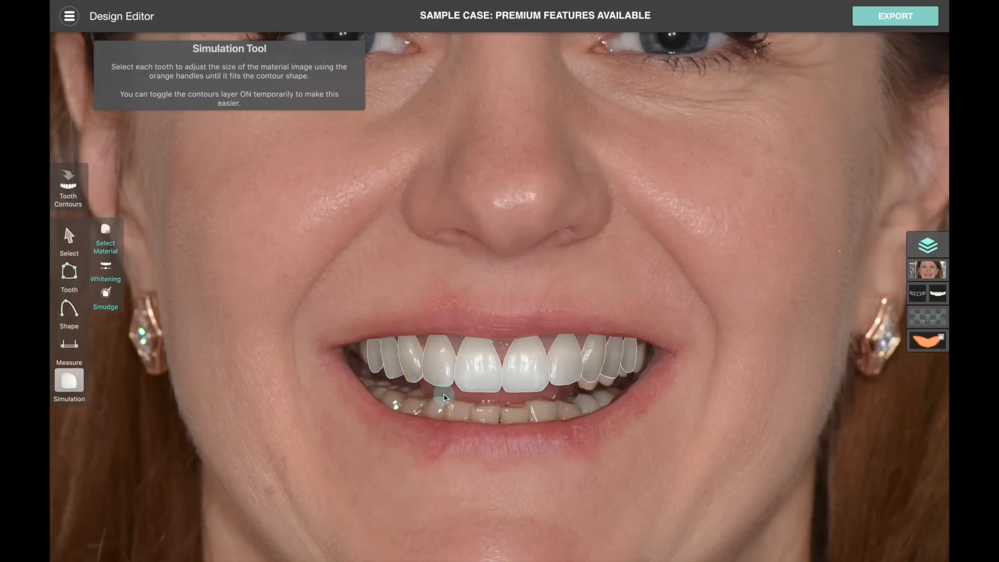
{"action": "left_click", "coordinate": [917, 294]}
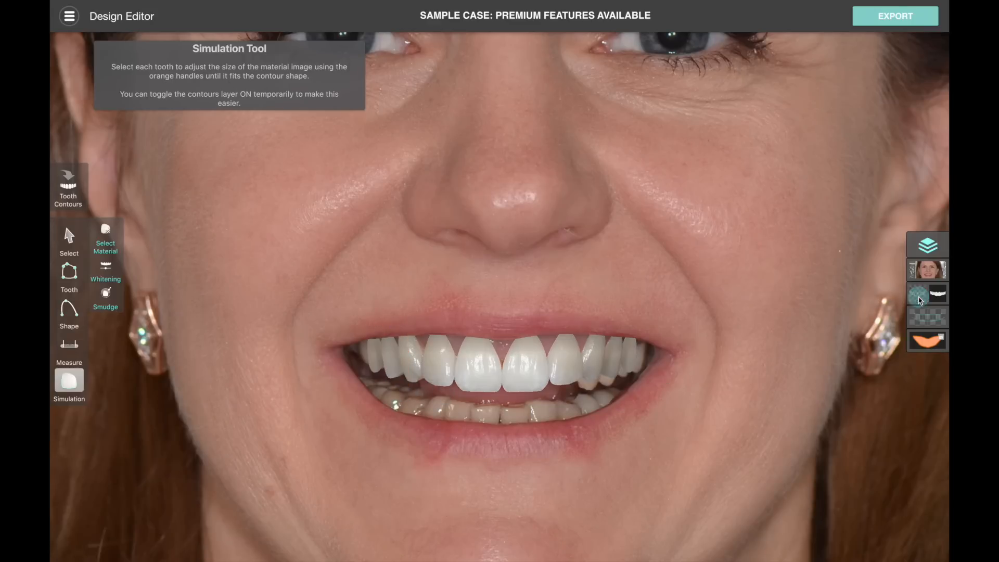
Step: Start the Smudge tool and set its brush size to 31%
{"action": "left_click_drag", "start_coordinate": [719, 375], "coordinate": [679, 347]}
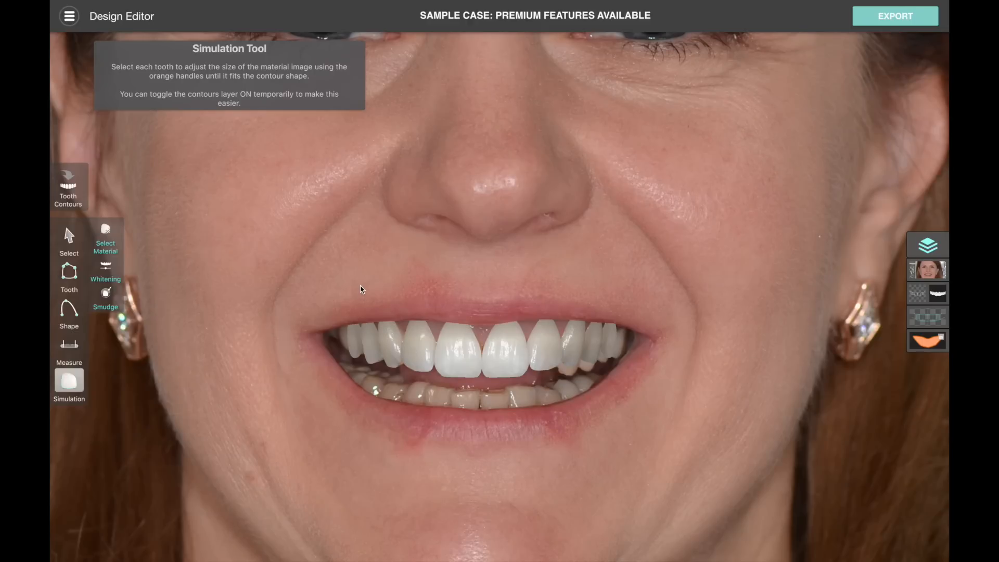
{"action": "left_click_drag", "start_coordinate": [361, 285], "coordinate": [383, 309]}
{"action": "scroll", "coordinate": [384, 310], "scroll_direction": "up", "scroll_amount": 3}
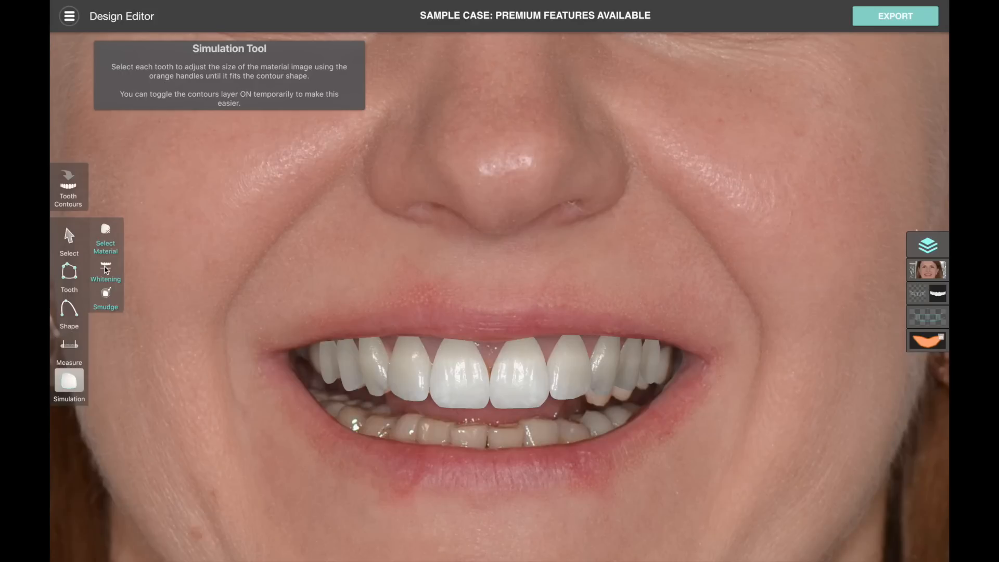
{"action": "left_click", "coordinate": [106, 295]}
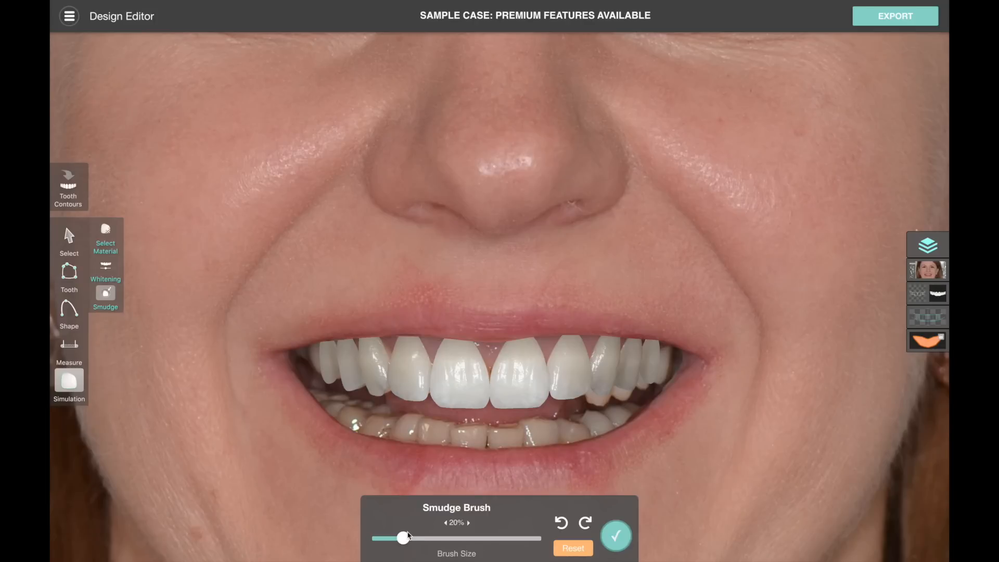
{"action": "left_click_drag", "start_coordinate": [404, 538], "coordinate": [416, 540]}
{"action": "left_click_drag", "start_coordinate": [416, 538], "coordinate": [422, 538]}
Step: Smudge the canine and lateral incisor edges on the image's left side and cover the exposed natural tooth tips on its right side
{"action": "left_click_drag", "start_coordinate": [390, 394], "coordinate": [391, 394]}
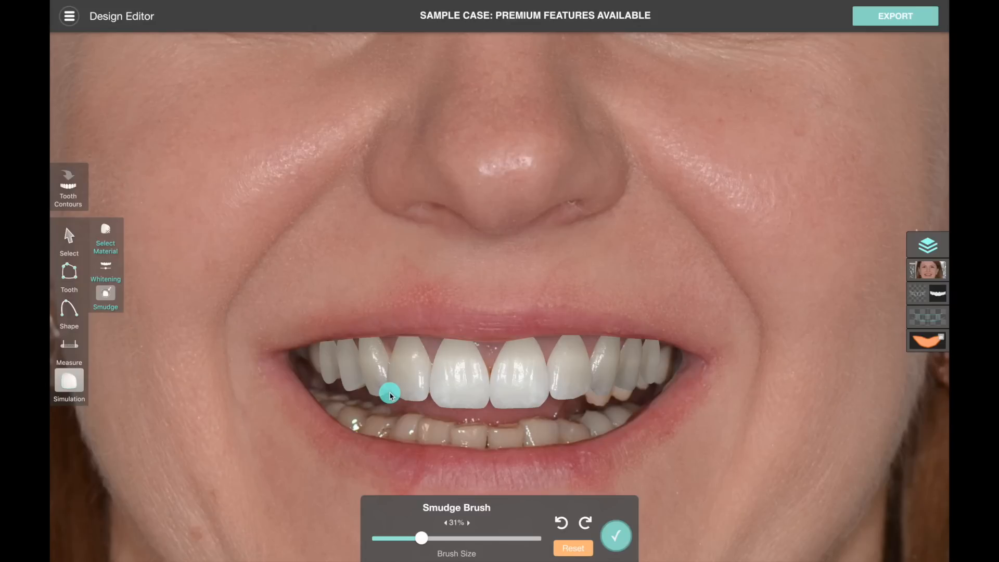
{"action": "mouse_move", "coordinate": [391, 394]}
{"action": "left_mouse_down"}
{"action": "mouse_move", "coordinate": [379, 372]}
{"action": "mouse_move", "coordinate": [389, 350]}
{"action": "mouse_move", "coordinate": [388, 376]}
{"action": "left_mouse_up"}
{"action": "mouse_move", "coordinate": [588, 399]}
{"action": "left_mouse_down"}
{"action": "mouse_move", "coordinate": [602, 364]}
{"action": "mouse_move", "coordinate": [598, 402]}
{"action": "mouse_move", "coordinate": [603, 367]}
{"action": "left_mouse_up"}
{"action": "mouse_move", "coordinate": [606, 403]}
{"action": "left_mouse_down"}
{"action": "mouse_move", "coordinate": [602, 370]}
{"action": "mouse_move", "coordinate": [615, 398]}
{"action": "mouse_move", "coordinate": [631, 367]}
{"action": "mouse_move", "coordinate": [633, 395]}
{"action": "mouse_move", "coordinate": [602, 368]}
{"action": "mouse_move", "coordinate": [642, 380]}
{"action": "mouse_move", "coordinate": [644, 367]}
{"action": "left_mouse_up"}
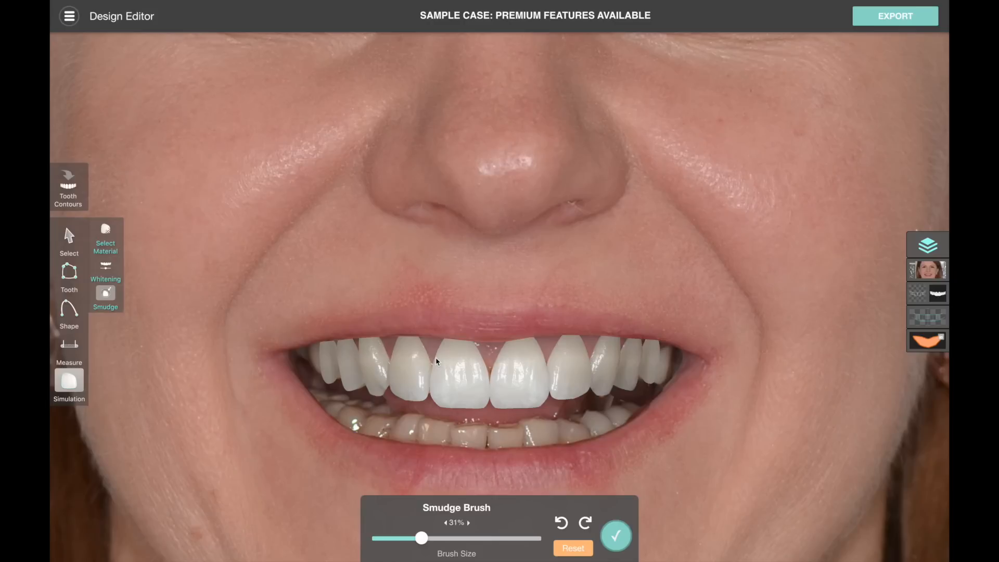
{"action": "left_click_drag", "start_coordinate": [430, 365], "coordinate": [427, 381]}
Step: Try a smudge stroke from the lower teeth across the lip on the image's right side, and undo it
{"action": "scroll", "coordinate": [374, 394], "scroll_direction": "down", "scroll_amount": 3}
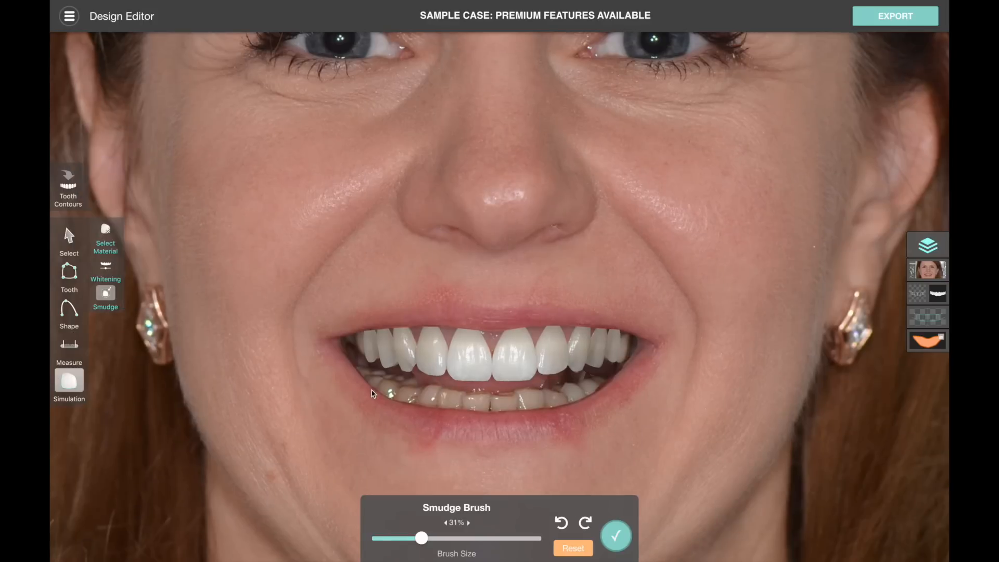
{"action": "scroll", "coordinate": [504, 385], "scroll_direction": "up", "scroll_amount": 3}
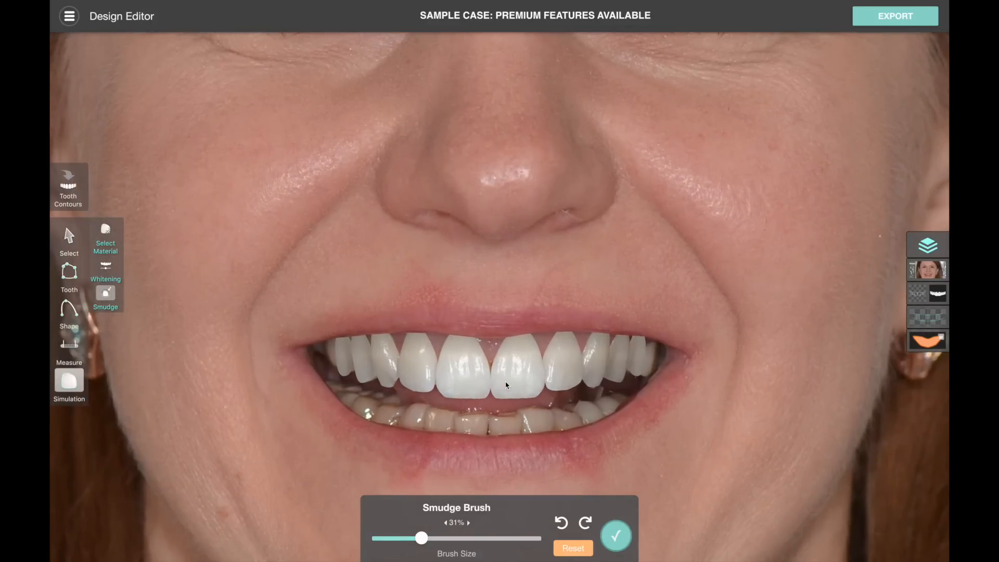
{"action": "scroll", "coordinate": [506, 385], "scroll_direction": "up", "scroll_amount": 1}
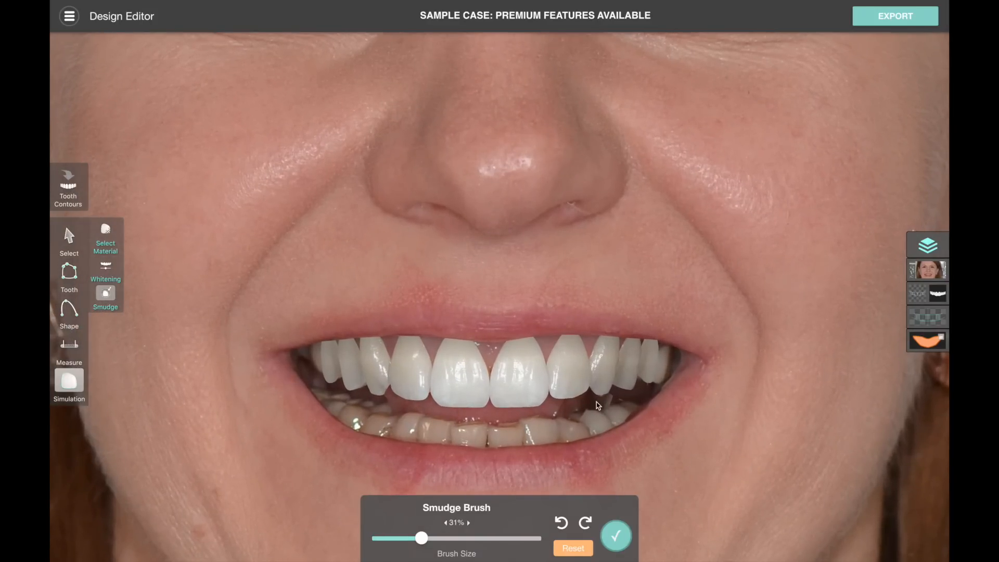
{"action": "mouse_move", "coordinate": [598, 405]}
{"action": "left_mouse_down"}
{"action": "mouse_move", "coordinate": [593, 419]}
{"action": "mouse_move", "coordinate": [683, 397]}
{"action": "left_mouse_up"}
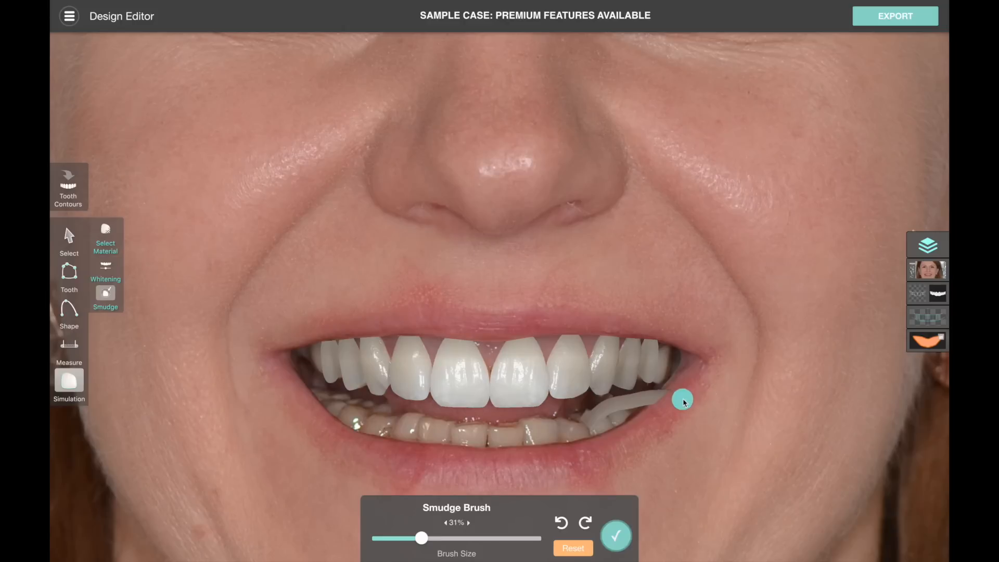
{"action": "left_click", "coordinate": [560, 523]}
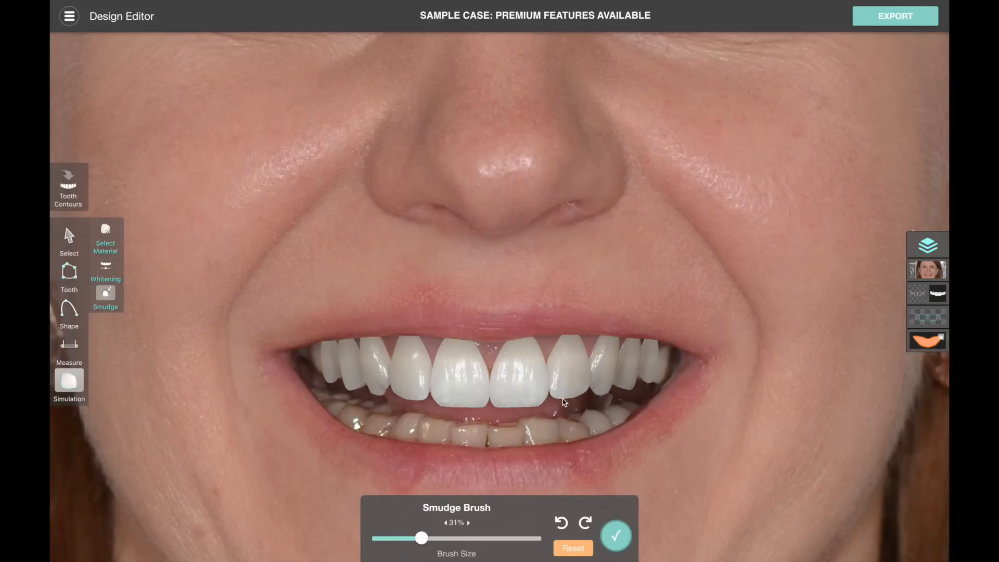
Step: Try smudge strokes between the central incisors, over the lower teeth and below the upper front teeth, and undo them
{"action": "left_click_drag", "start_coordinate": [491, 370], "coordinate": [481, 387]}
{"action": "mouse_move", "coordinate": [589, 418]}
{"action": "left_mouse_down"}
{"action": "mouse_move", "coordinate": [526, 402]}
{"action": "mouse_move", "coordinate": [582, 416]}
{"action": "left_mouse_up"}
{"action": "left_click", "coordinate": [561, 522]}
{"action": "left_click_drag", "start_coordinate": [618, 396], "coordinate": [461, 405]}
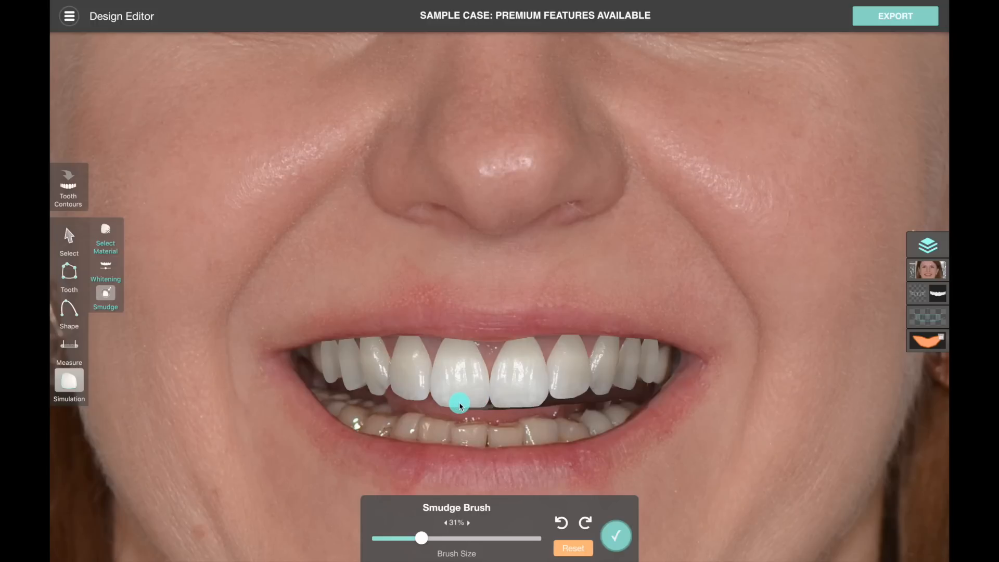
{"action": "left_click", "coordinate": [561, 524]}
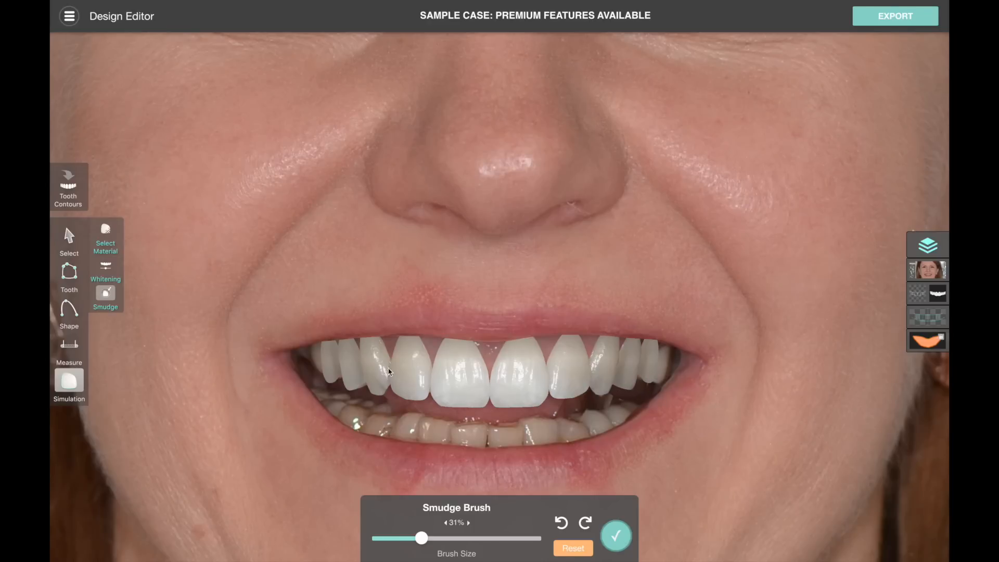
Step: Smudge the premolar area on the image's left side and accept the smudge edits
{"action": "left_click_drag", "start_coordinate": [340, 378], "coordinate": [345, 363]}
{"action": "left_click", "coordinate": [618, 536]}
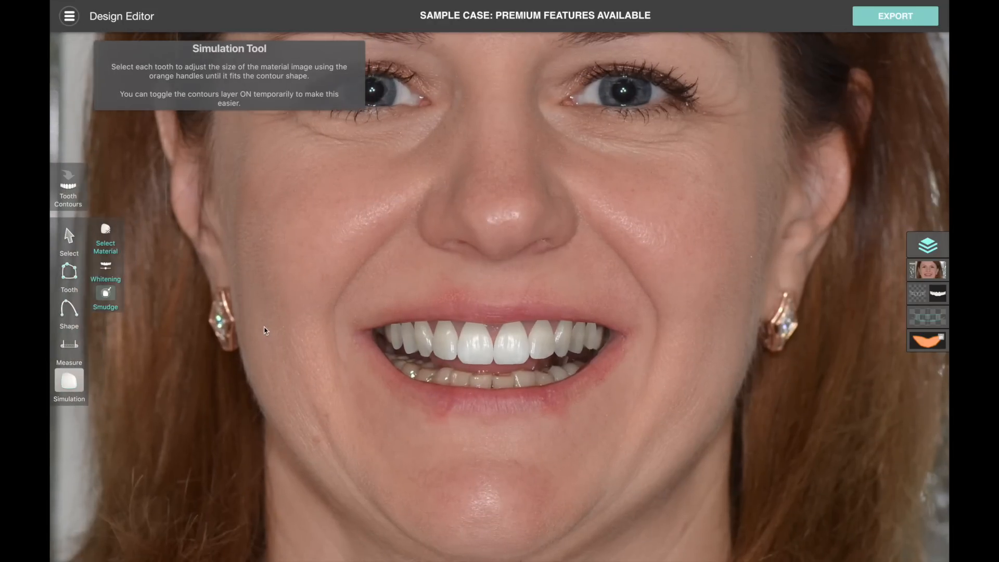
Step: Try moving the group of teeth from the lateral incisor to the premolars on the image's right side, and undo the move
{"action": "left_click", "coordinate": [69, 240]}
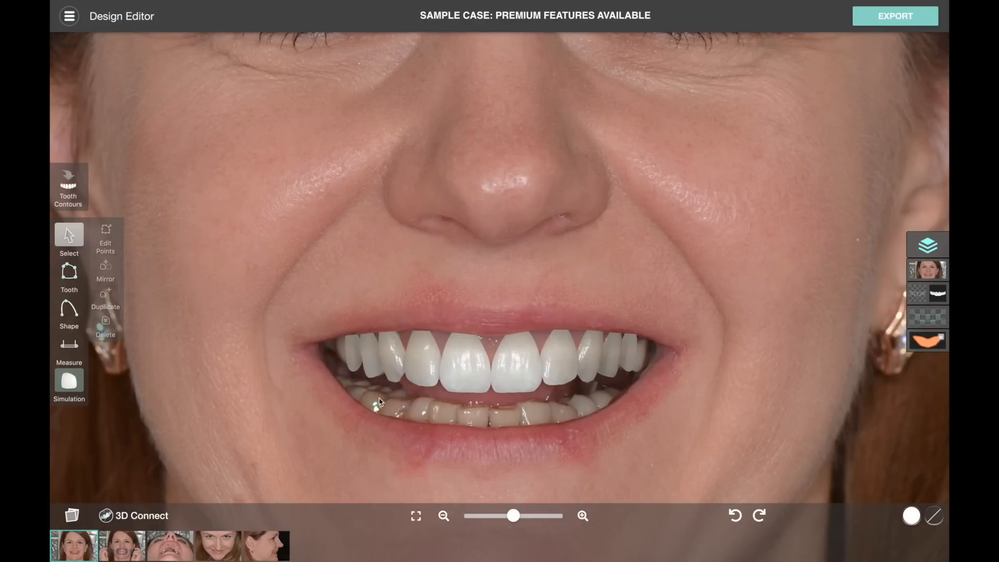
{"action": "left_click", "coordinate": [387, 390]}
{"action": "left_click", "coordinate": [555, 391]}
{"action": "left_click_drag", "start_coordinate": [556, 394], "coordinate": [635, 331]}
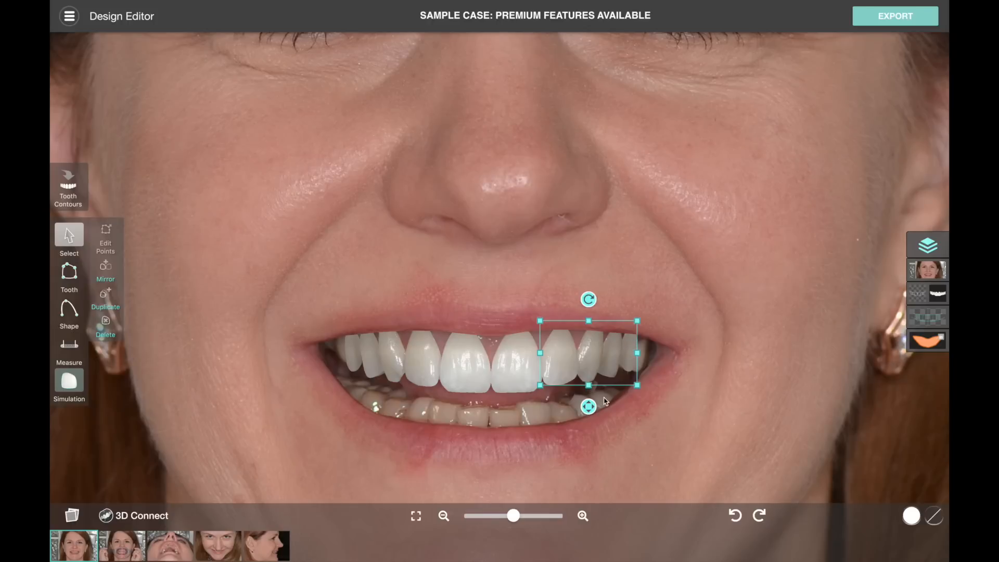
{"action": "left_click_drag", "start_coordinate": [590, 408], "coordinate": [636, 358]}
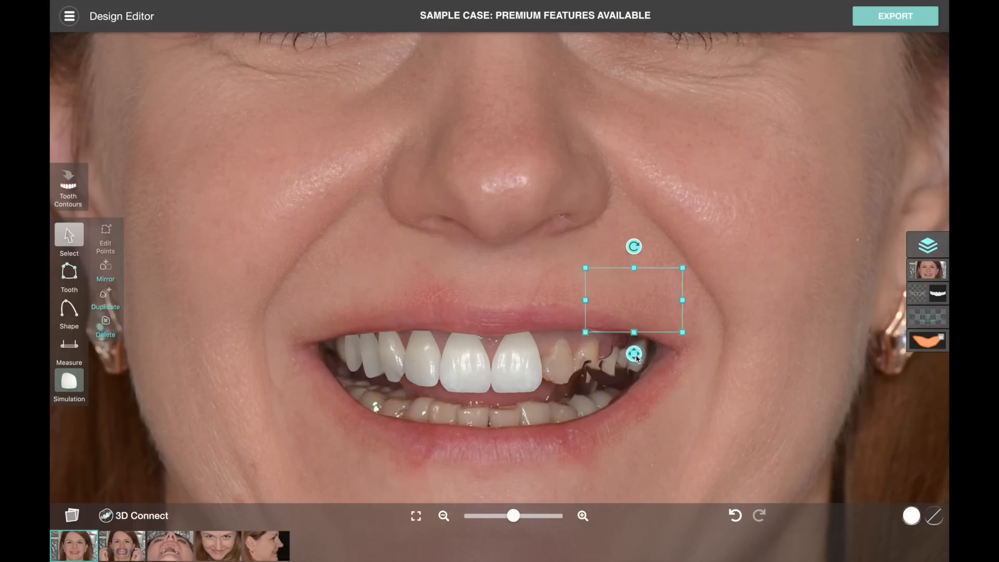
{"action": "left_click", "coordinate": [734, 515]}
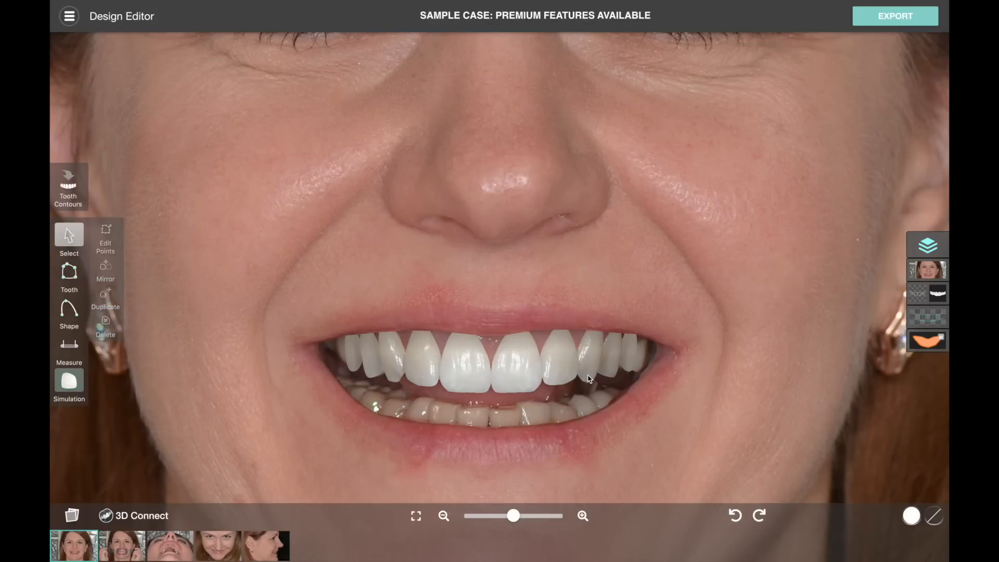
Step: Set the simulation's global effect to 68% whitening, 100% highlights and -11% exposure
{"action": "scroll", "coordinate": [588, 379], "scroll_direction": "down", "scroll_amount": 3}
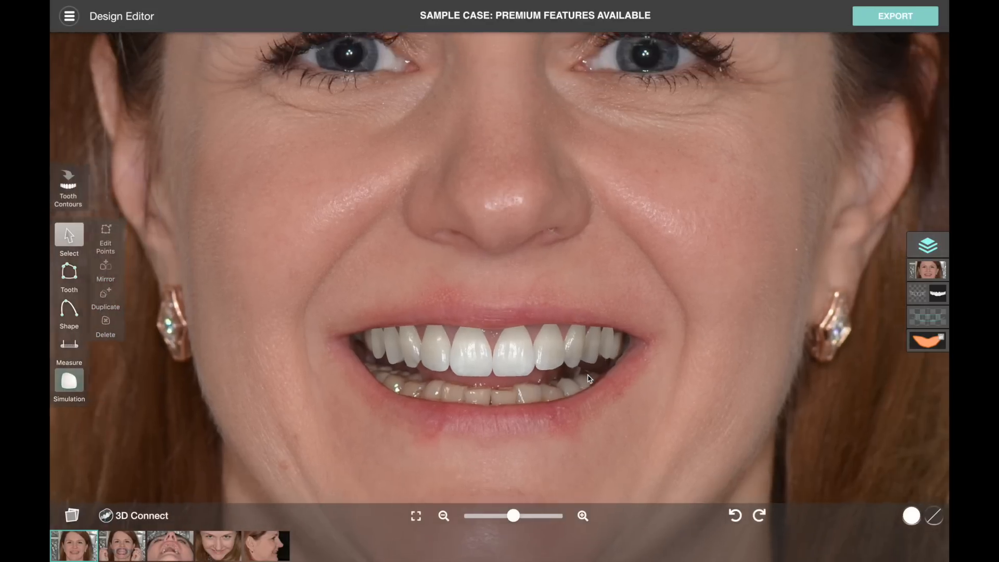
{"action": "left_click_drag", "start_coordinate": [635, 271], "coordinate": [636, 314]}
{"action": "scroll", "coordinate": [637, 314], "scroll_direction": "down", "scroll_amount": 2}
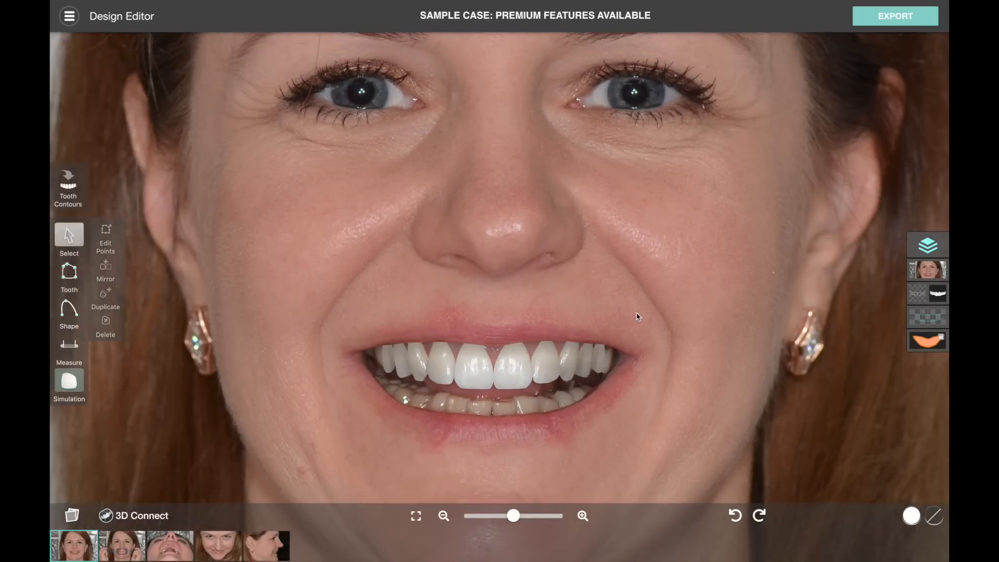
{"action": "scroll", "coordinate": [344, 297], "scroll_direction": "down", "scroll_amount": 2}
{"action": "mouse_move", "coordinate": [341, 290]}
{"action": "left_mouse_down"}
{"action": "mouse_move", "coordinate": [338, 234]}
{"action": "mouse_move", "coordinate": [331, 281]}
{"action": "mouse_move", "coordinate": [343, 306]}
{"action": "left_mouse_up"}
{"action": "scroll", "coordinate": [332, 283], "scroll_direction": "down", "scroll_amount": 2}
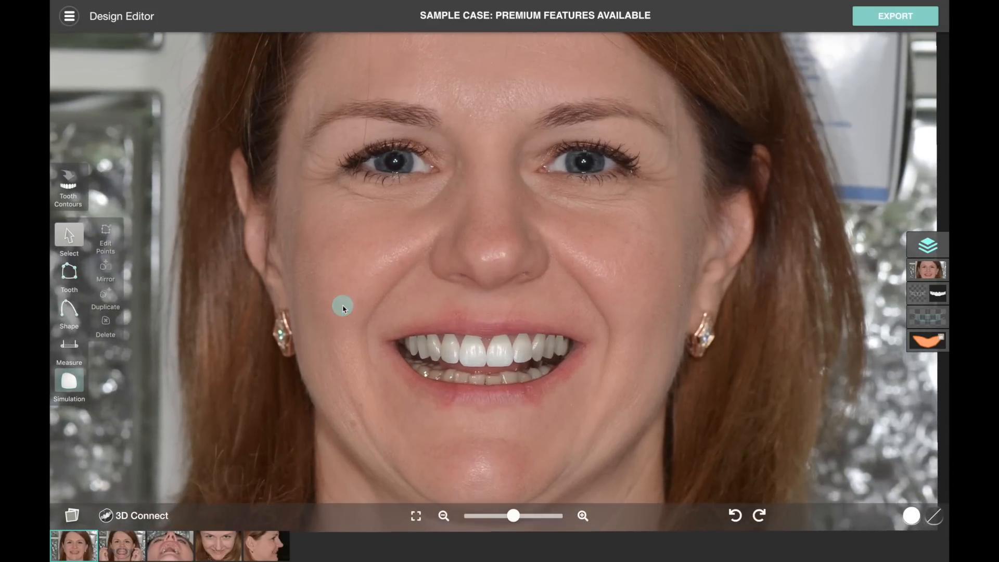
{"action": "left_click", "coordinate": [74, 375]}
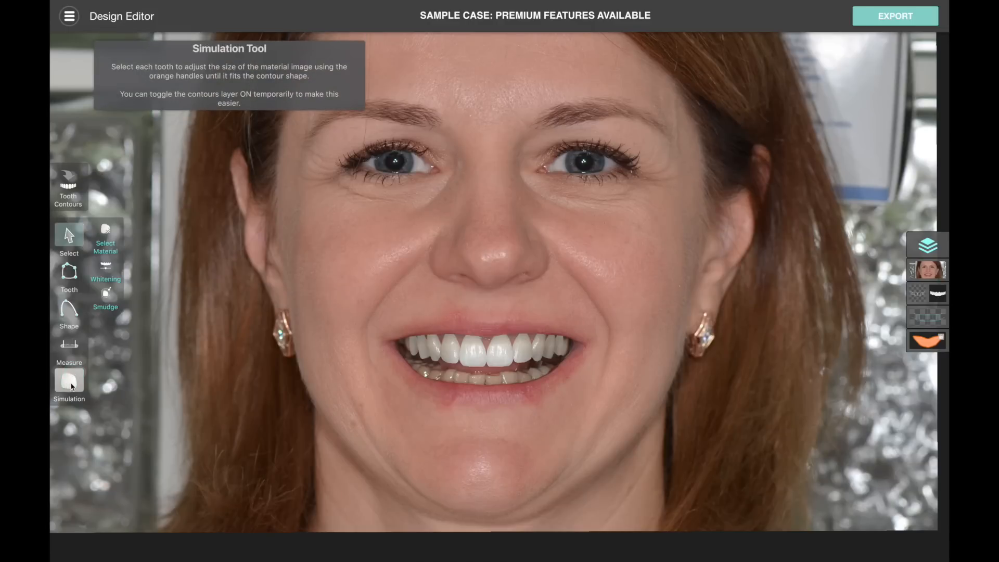
{"action": "scroll", "coordinate": [197, 354], "scroll_direction": "down", "scroll_amount": 2}
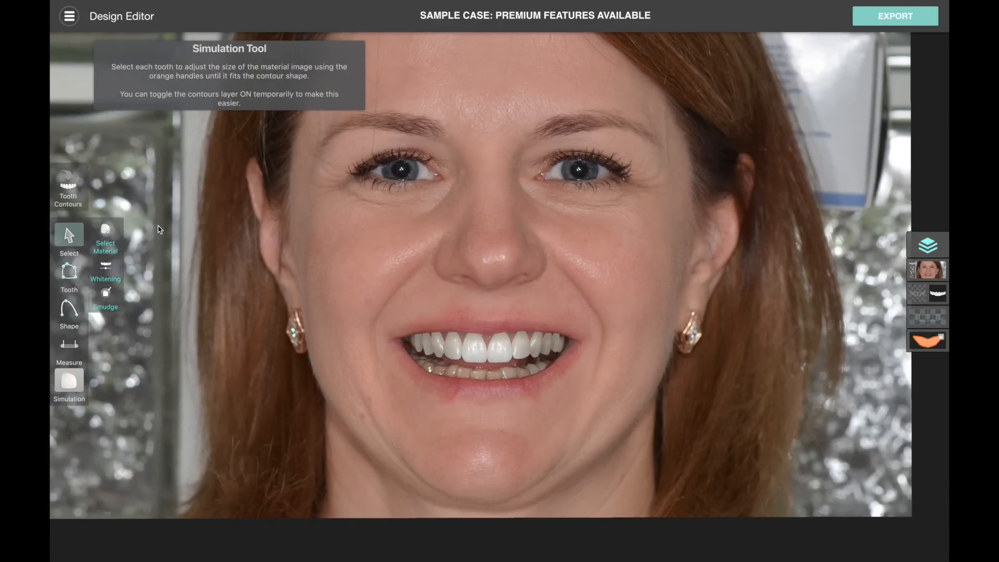
{"action": "left_click", "coordinate": [106, 268]}
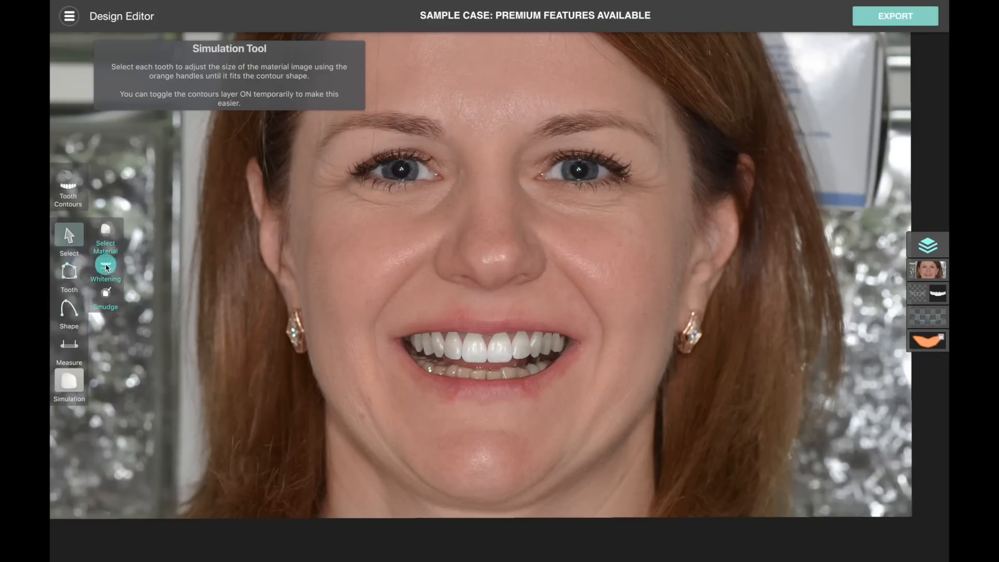
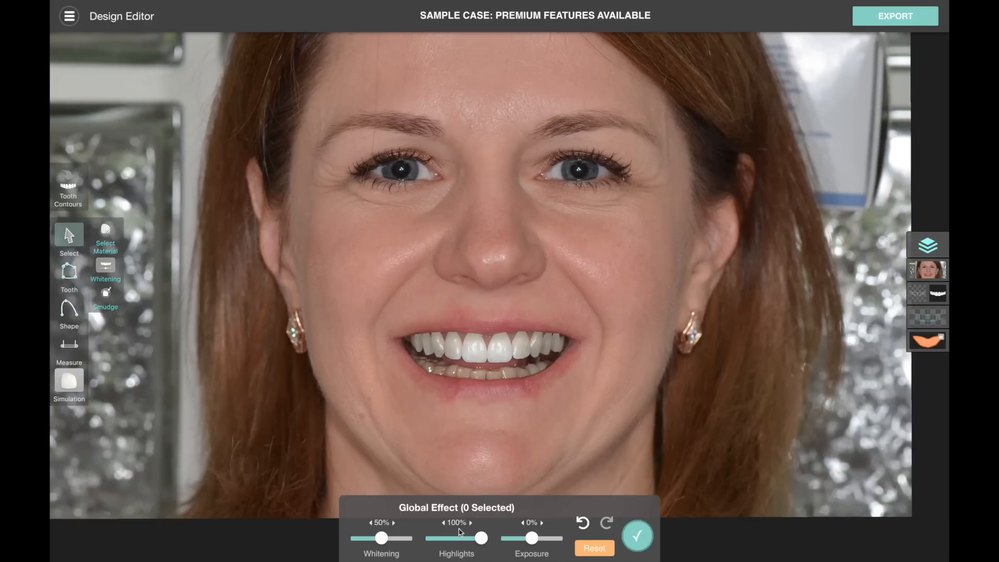
{"action": "mouse_move", "coordinate": [383, 543]}
{"action": "left_mouse_down"}
{"action": "mouse_move", "coordinate": [350, 543]}
{"action": "mouse_move", "coordinate": [425, 544]}
{"action": "mouse_move", "coordinate": [391, 541]}
{"action": "left_mouse_up"}
{"action": "left_click_drag", "start_coordinate": [481, 540], "coordinate": [429, 542]}
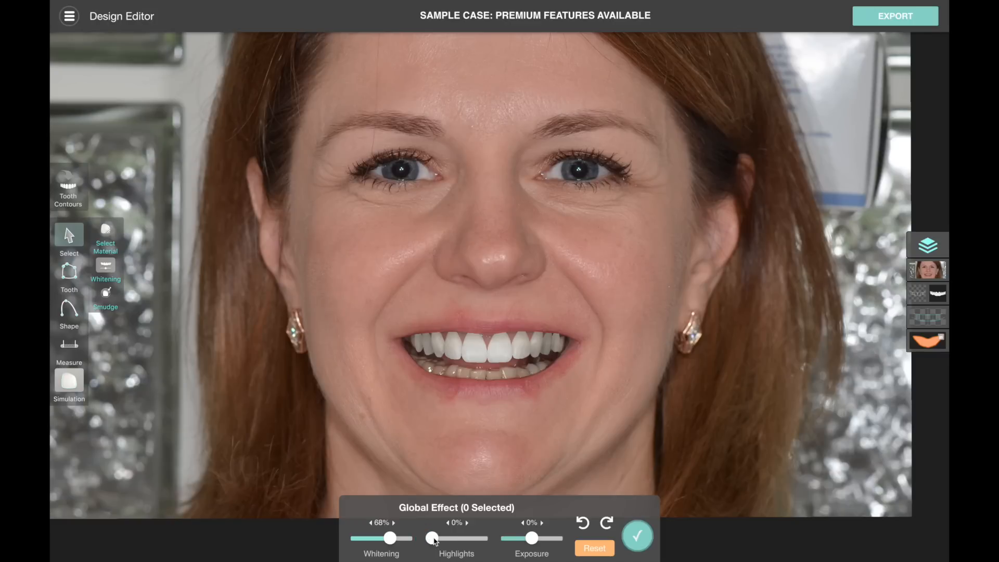
{"action": "left_click_drag", "start_coordinate": [435, 541], "coordinate": [485, 540]}
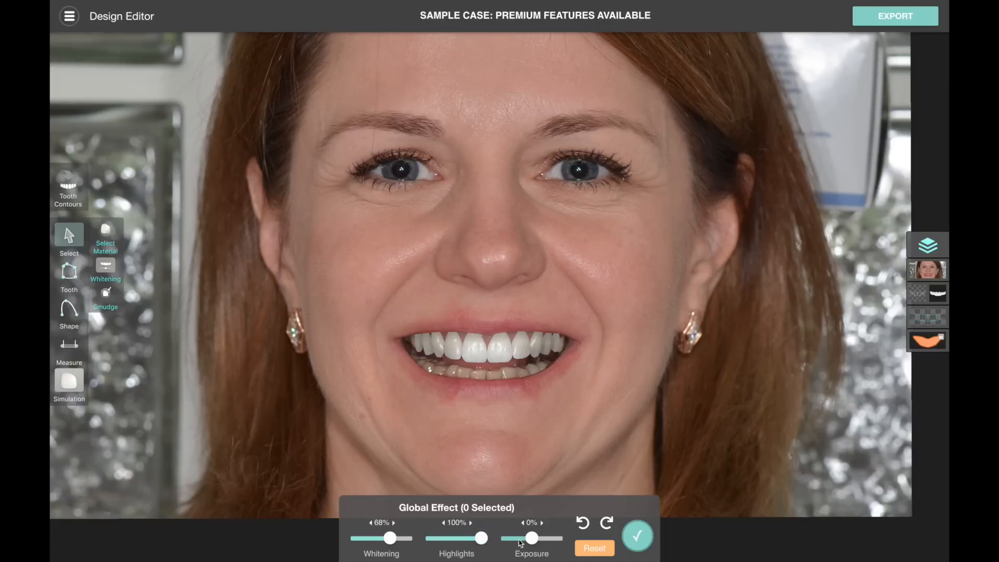
{"action": "left_click_drag", "start_coordinate": [535, 541], "coordinate": [528, 541]}
Step: Set the exposure of the rearmost tooth on the image's left side to -17% and darken its counterpart on the right side
{"action": "scroll", "coordinate": [547, 462], "scroll_direction": "up", "scroll_amount": 2}
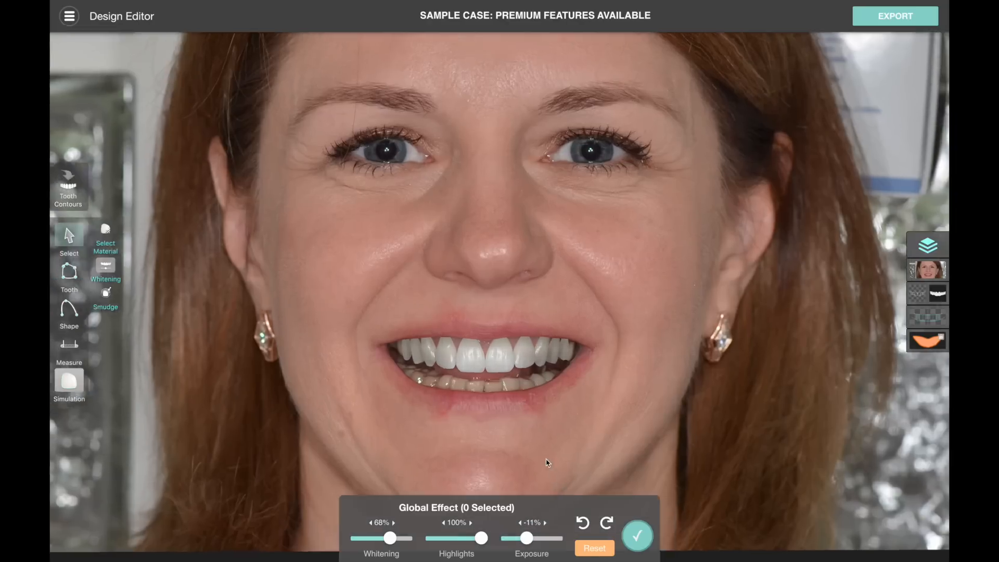
{"action": "scroll", "coordinate": [547, 463], "scroll_direction": "up", "scroll_amount": 2}
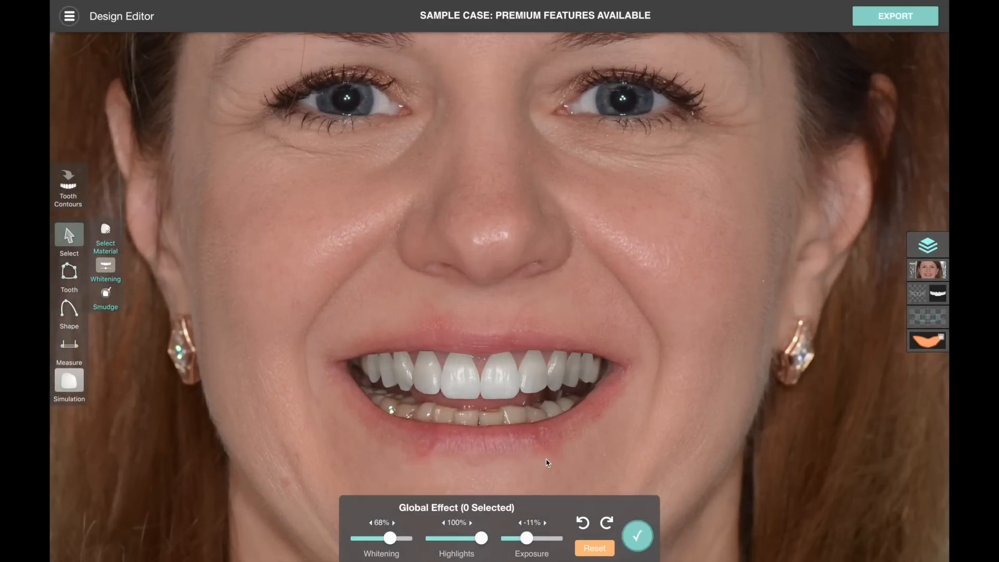
{"action": "left_click", "coordinate": [378, 378]}
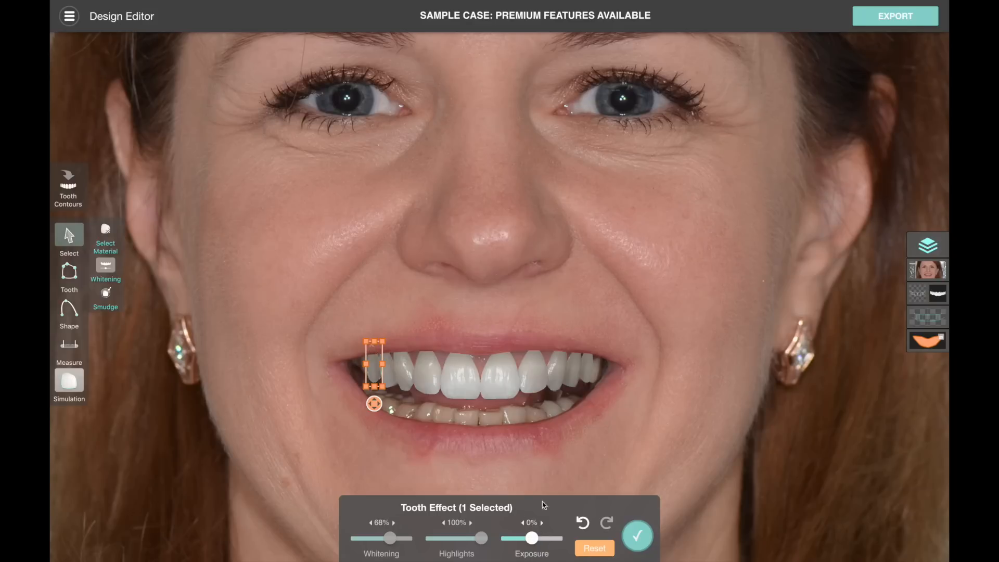
{"action": "left_click_drag", "start_coordinate": [532, 538], "coordinate": [525, 540]}
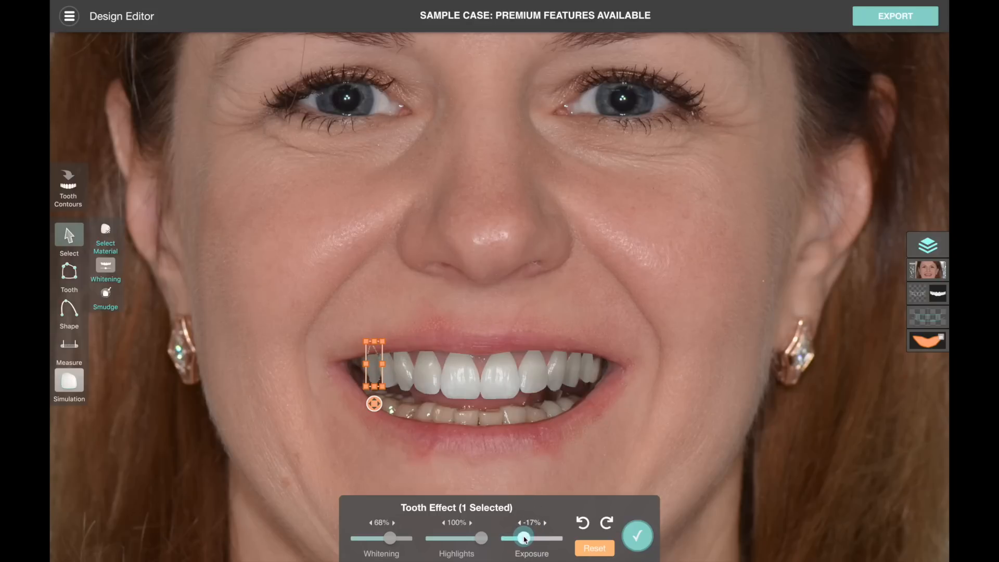
{"action": "left_click", "coordinate": [586, 377]}
{"action": "left_click_drag", "start_coordinate": [531, 538], "coordinate": [524, 542]}
Step: Deselect the tooth, set the global exposure to -3% and accept the whitening adjustments
{"action": "left_click", "coordinate": [547, 457]}
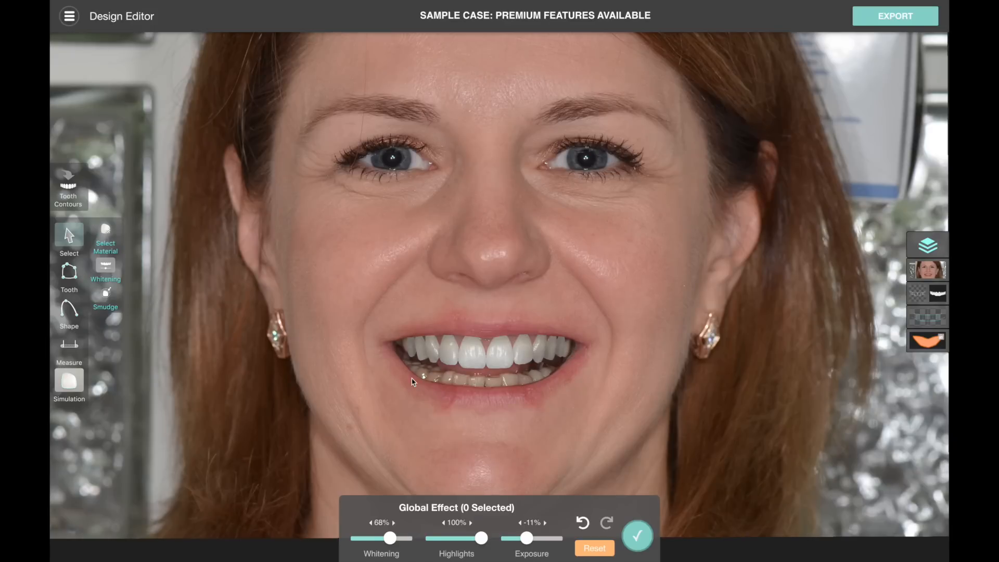
{"action": "left_click_drag", "start_coordinate": [527, 538], "coordinate": [531, 540]}
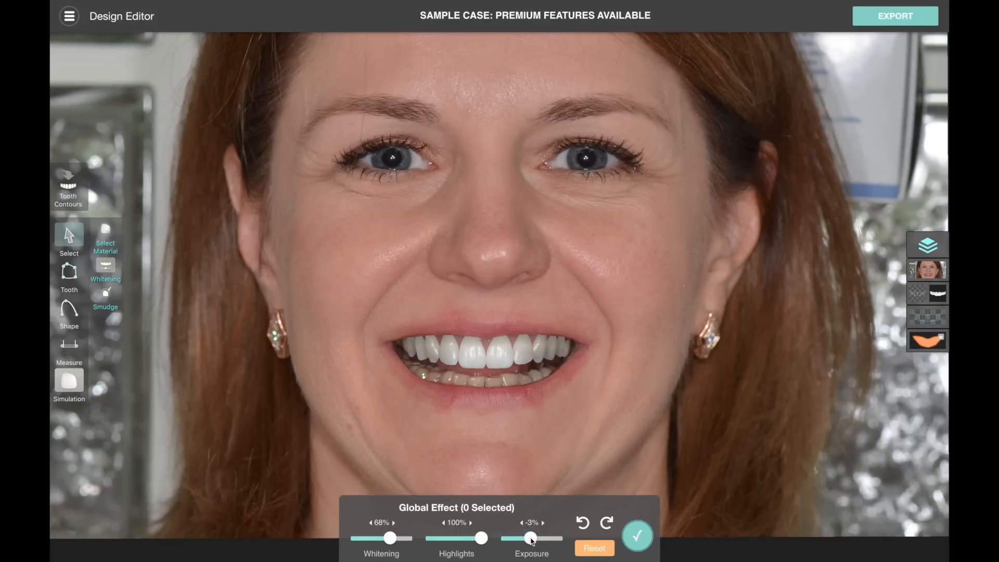
{"action": "left_click", "coordinate": [638, 528]}
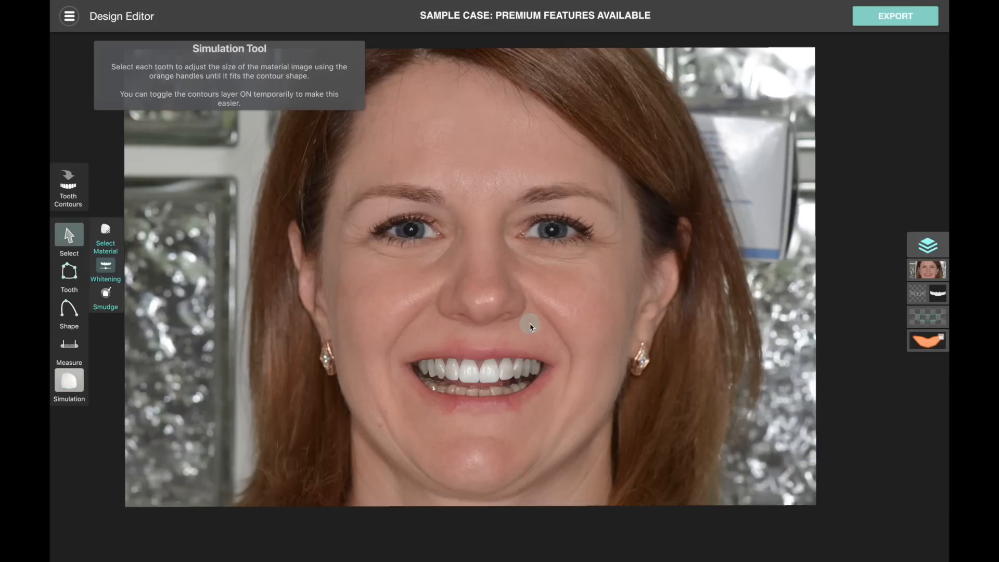
Step: Toggle the simulated teeth layer off and on repeatedly to compare the smile before and after
{"action": "left_click", "coordinate": [938, 297]}
{"action": "left_click", "coordinate": [938, 298]}
{"action": "left_click", "coordinate": [939, 298]}
{"action": "left_click", "coordinate": [938, 297]}
{"action": "left_click", "coordinate": [938, 298]}
{"action": "left_click", "coordinate": [939, 298]}
{"action": "left_click", "coordinate": [938, 298]}
{"action": "left_click", "coordinate": [938, 297]}
{"action": "left_click", "coordinate": [938, 298]}
{"action": "left_click", "coordinate": [938, 297]}
Step: Change the simulation material to the Natural Smile case photo and apply it
{"action": "left_click_drag", "start_coordinate": [367, 343], "coordinate": [341, 331]}
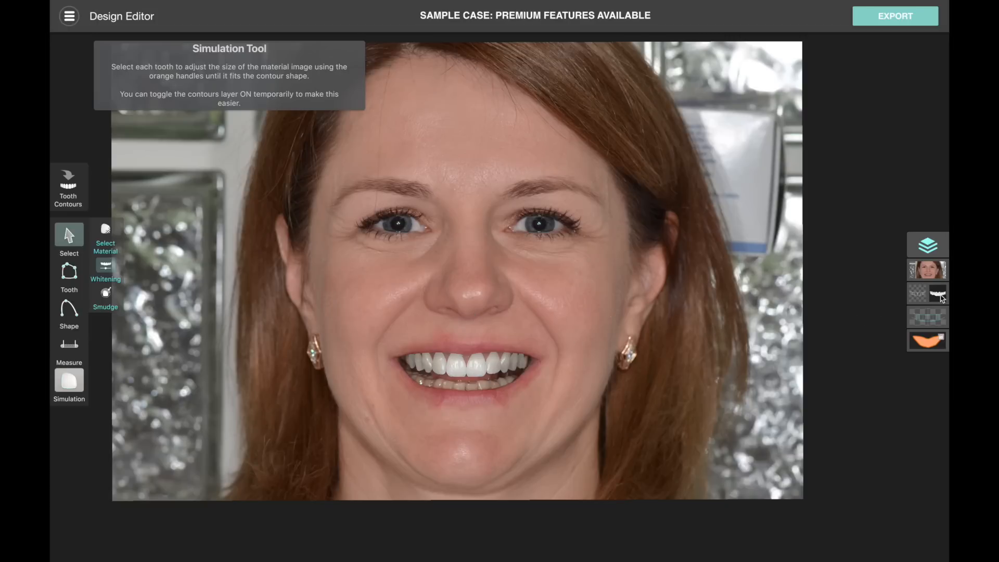
{"action": "left_click", "coordinate": [281, 352]}
{"action": "left_click", "coordinate": [244, 243]}
{"action": "left_click", "coordinate": [105, 230]}
{"action": "left_click_drag", "start_coordinate": [104, 230], "coordinate": [208, 253]}
{"action": "left_click", "coordinate": [68, 255]}
{"action": "left_click", "coordinate": [74, 384]}
{"action": "left_click", "coordinate": [105, 232]}
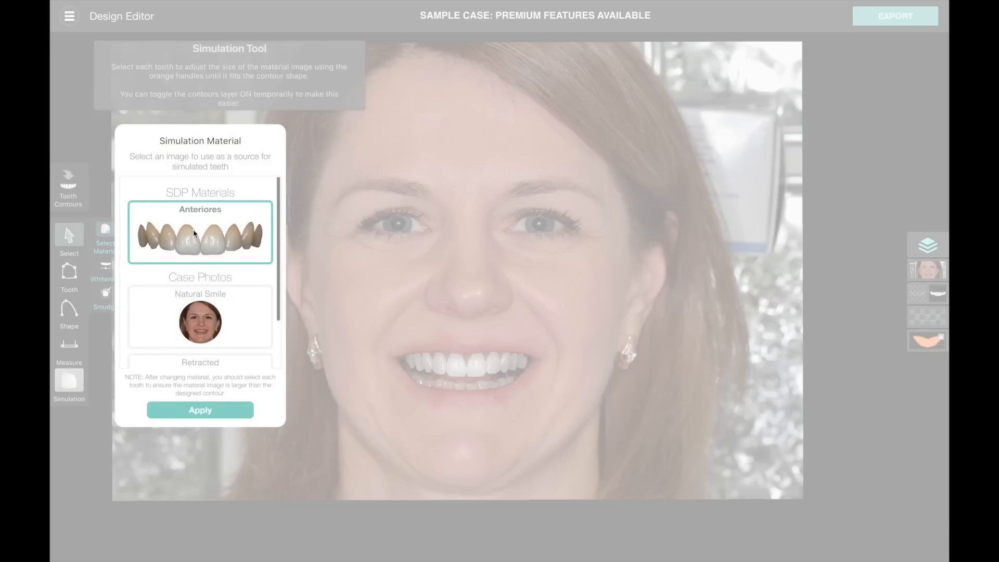
{"action": "left_click", "coordinate": [192, 309]}
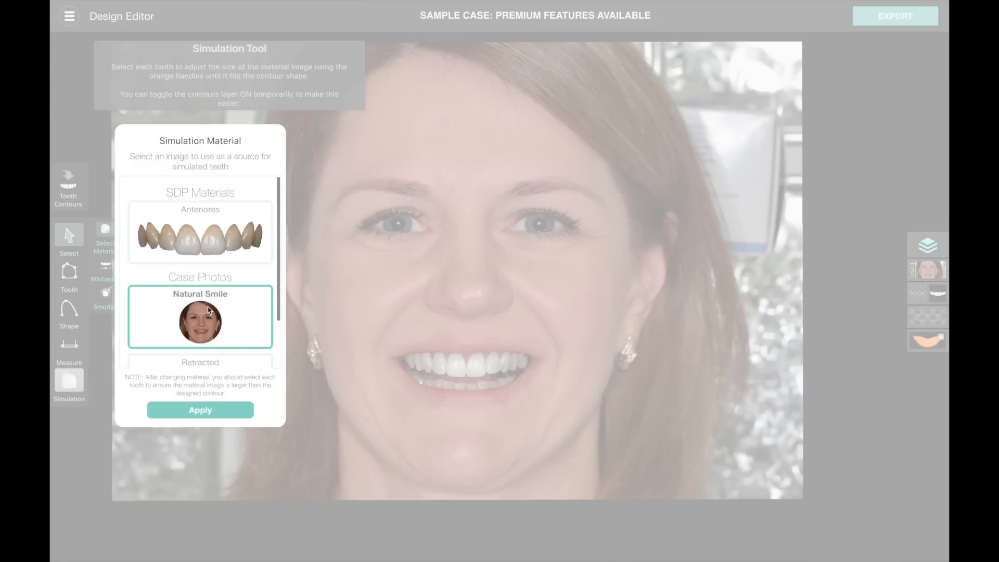
{"action": "left_click", "coordinate": [199, 411]}
Step: Fit the Natural Smile material of the central incisors to their designed contours
{"action": "left_click_drag", "start_coordinate": [406, 418], "coordinate": [334, 324]}
{"action": "scroll", "coordinate": [334, 324], "scroll_direction": "up", "scroll_amount": 5}
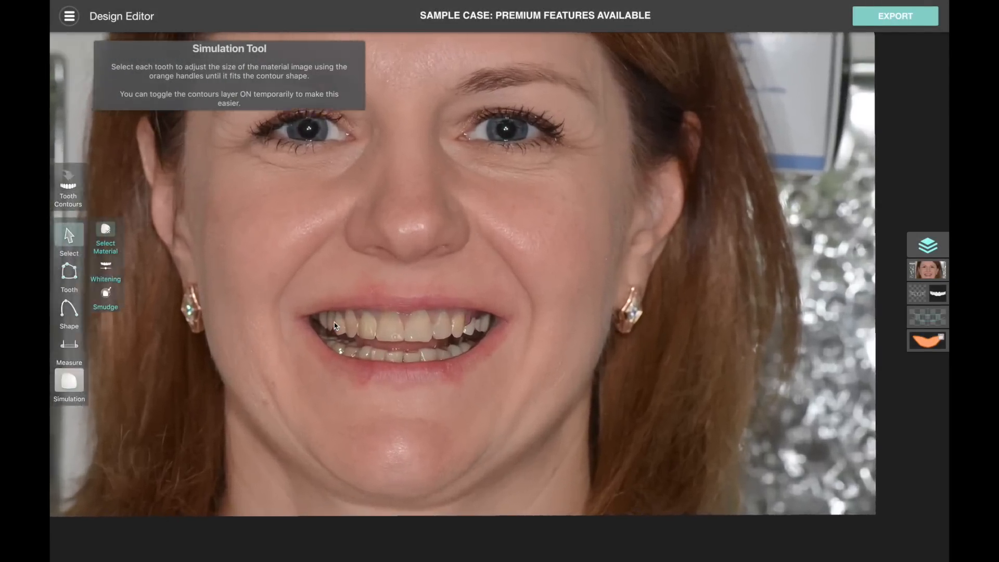
{"action": "left_click", "coordinate": [350, 339]}
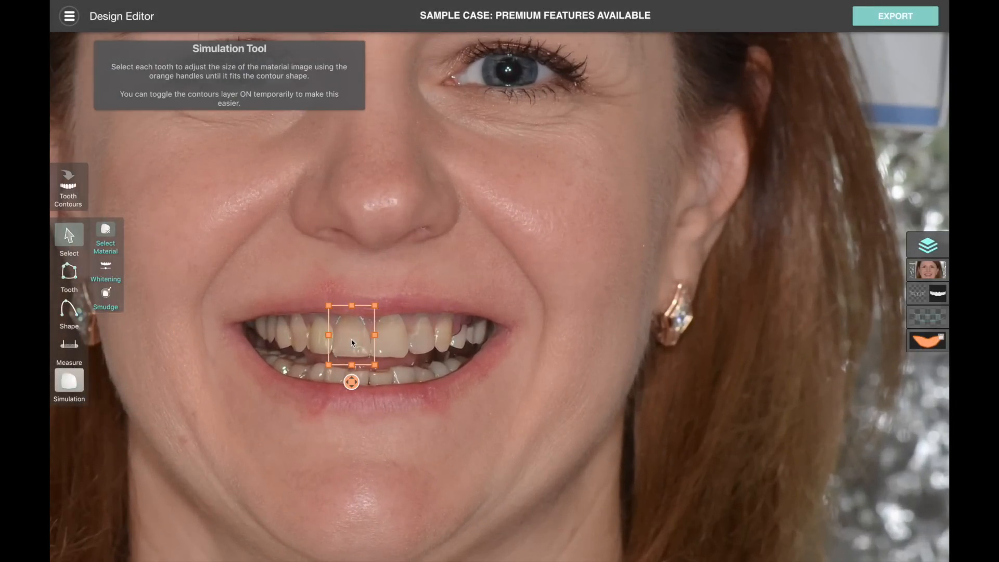
{"action": "left_click", "coordinate": [394, 343]}
{"action": "left_click", "coordinate": [351, 351]}
{"action": "mouse_move", "coordinate": [352, 382]}
{"action": "left_mouse_down"}
{"action": "mouse_move", "coordinate": [343, 385]}
{"action": "mouse_move", "coordinate": [361, 399]}
{"action": "mouse_move", "coordinate": [377, 377]}
{"action": "mouse_move", "coordinate": [350, 357]}
{"action": "mouse_move", "coordinate": [342, 379]}
{"action": "mouse_move", "coordinate": [351, 383]}
{"action": "left_mouse_up"}
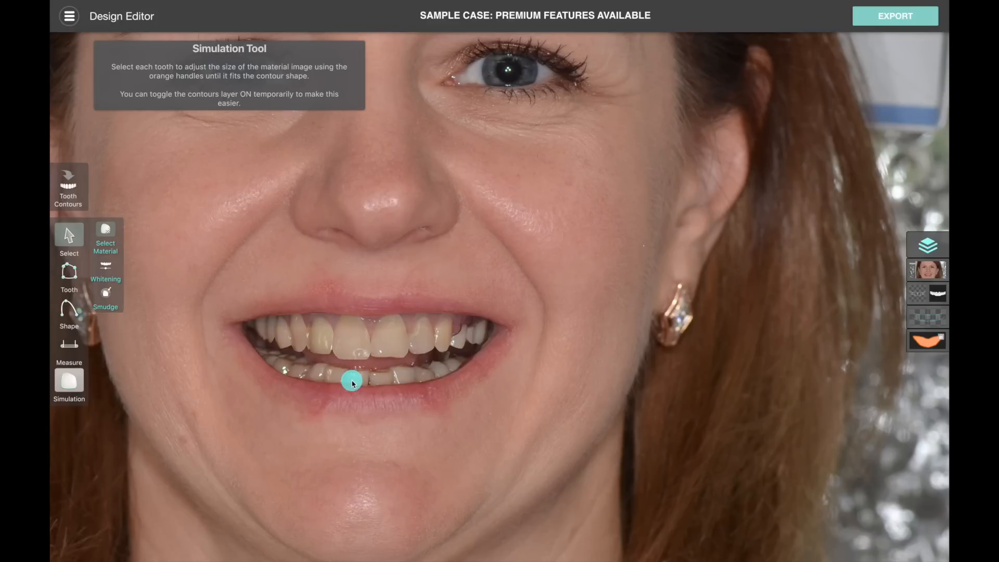
{"action": "left_click", "coordinate": [352, 383]}
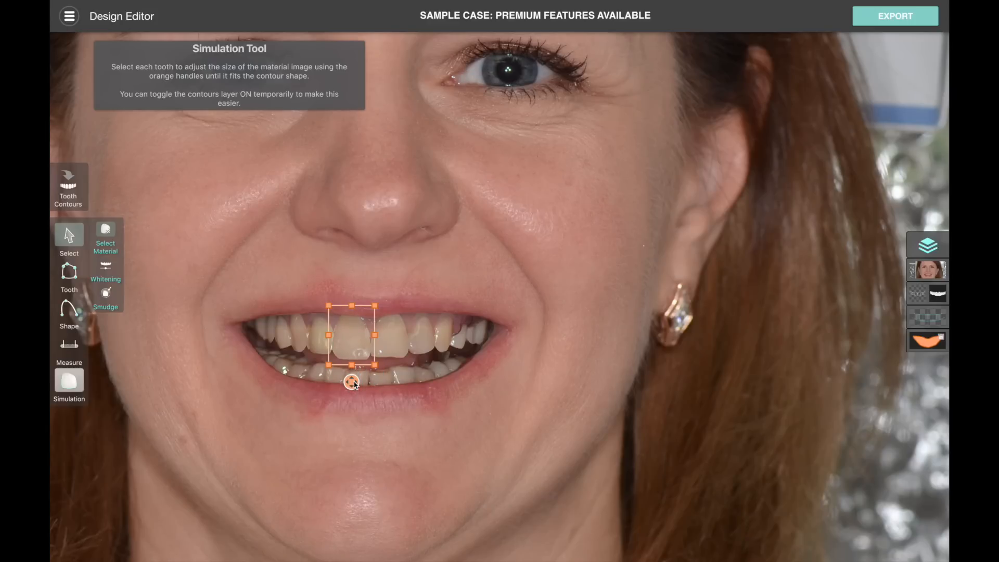
{"action": "left_click_drag", "start_coordinate": [352, 384], "coordinate": [302, 380]}
{"action": "left_click_drag", "start_coordinate": [375, 369], "coordinate": [420, 371]}
{"action": "left_click", "coordinate": [398, 353]}
Step: Fit the material of the lateral incisor and canine on the image's right side to their contours
{"action": "left_click", "coordinate": [420, 346]}
{"action": "left_click", "coordinate": [468, 361]}
{"action": "left_click", "coordinate": [448, 347]}
{"action": "left_click_drag", "start_coordinate": [446, 371], "coordinate": [483, 357]}
Step: Check and adjust the material of the premolars on the image's right side
{"action": "left_click", "coordinate": [460, 348]}
{"action": "left_click", "coordinate": [460, 347]}
{"action": "left_click", "coordinate": [503, 373]}
{"action": "left_click", "coordinate": [478, 338]}
{"action": "left_click", "coordinate": [486, 388]}
{"action": "left_click", "coordinate": [484, 331]}
Step: Move and enlarge the material of the lateral incisor on the image's left side, and fit the canine's material beside it
{"action": "left_click", "coordinate": [318, 347]}
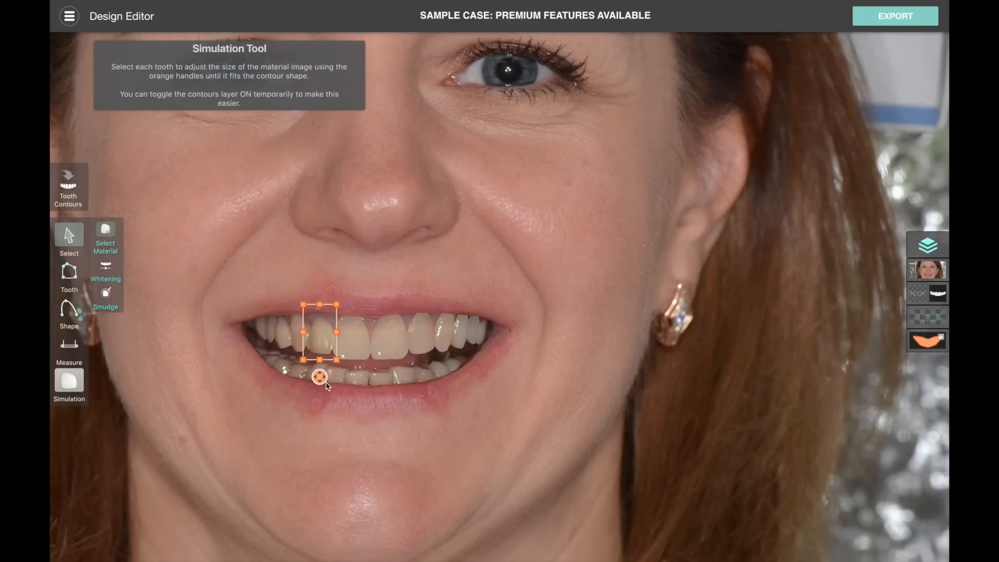
{"action": "left_click_drag", "start_coordinate": [320, 381], "coordinate": [286, 380]}
{"action": "left_click_drag", "start_coordinate": [336, 360], "coordinate": [311, 360]}
{"action": "left_click", "coordinate": [295, 343]}
{"action": "left_click", "coordinate": [271, 363]}
Step: Adjust the material of the premolars on the image's left side to fill their contours, and deselect them
{"action": "left_click", "coordinate": [282, 346]}
{"action": "mouse_move", "coordinate": [294, 354]}
{"action": "left_mouse_down"}
{"action": "mouse_move", "coordinate": [300, 365]}
{"action": "mouse_move", "coordinate": [287, 366]}
{"action": "left_mouse_up"}
{"action": "left_click", "coordinate": [263, 370]}
{"action": "left_click", "coordinate": [269, 338]}
{"action": "mouse_move", "coordinate": [271, 370]}
{"action": "left_mouse_down"}
{"action": "mouse_move", "coordinate": [263, 365]}
{"action": "mouse_move", "coordinate": [273, 350]}
{"action": "mouse_move", "coordinate": [270, 364]}
{"action": "left_mouse_up"}
{"action": "left_click", "coordinate": [254, 413]}
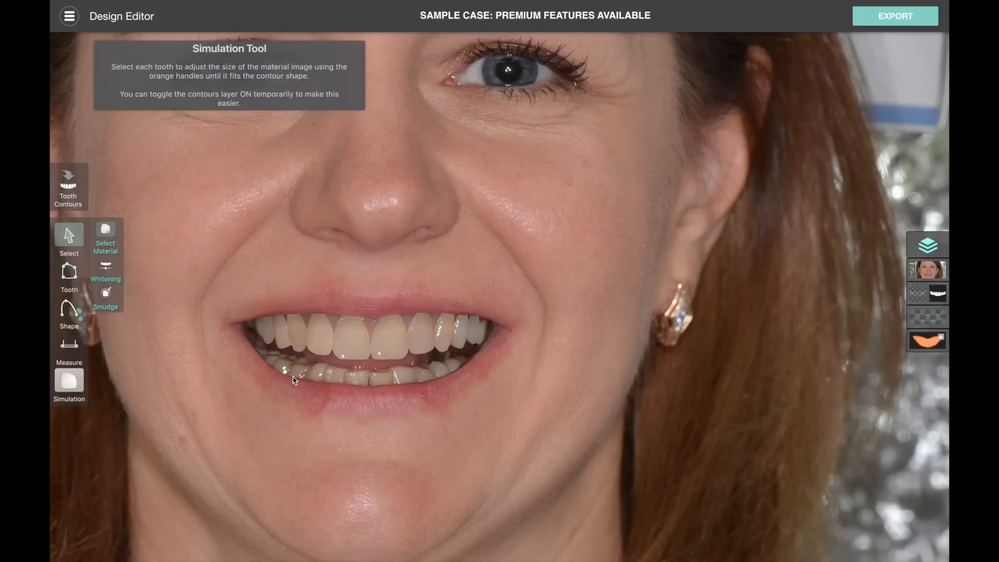
Step: Set the global whitening of the simulated teeth to 35%, try a slight exposure adjustment, and accept the effect
{"action": "scroll", "coordinate": [276, 384], "scroll_direction": "down", "scroll_amount": 3}
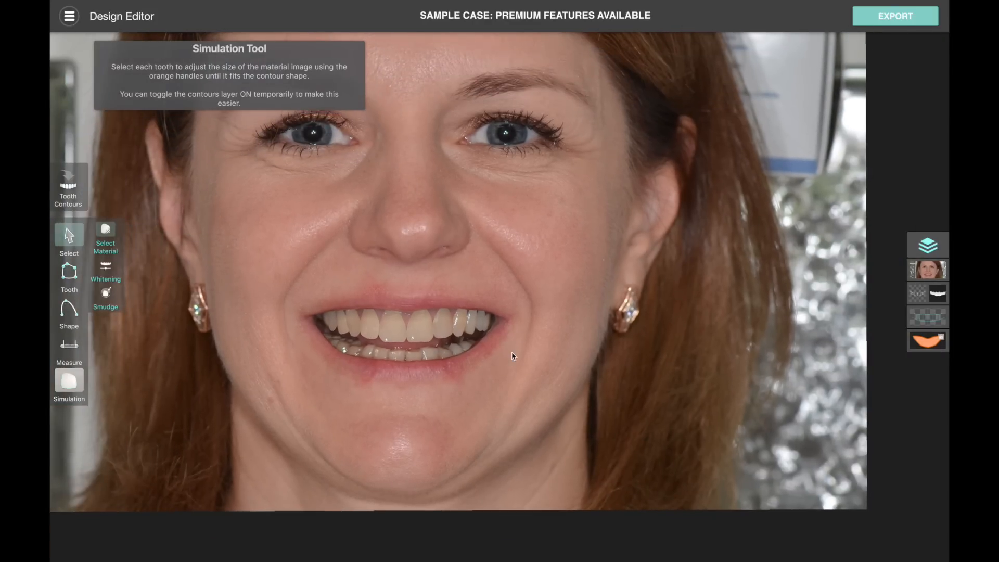
{"action": "scroll", "coordinate": [512, 353], "scroll_direction": "up", "scroll_amount": 3}
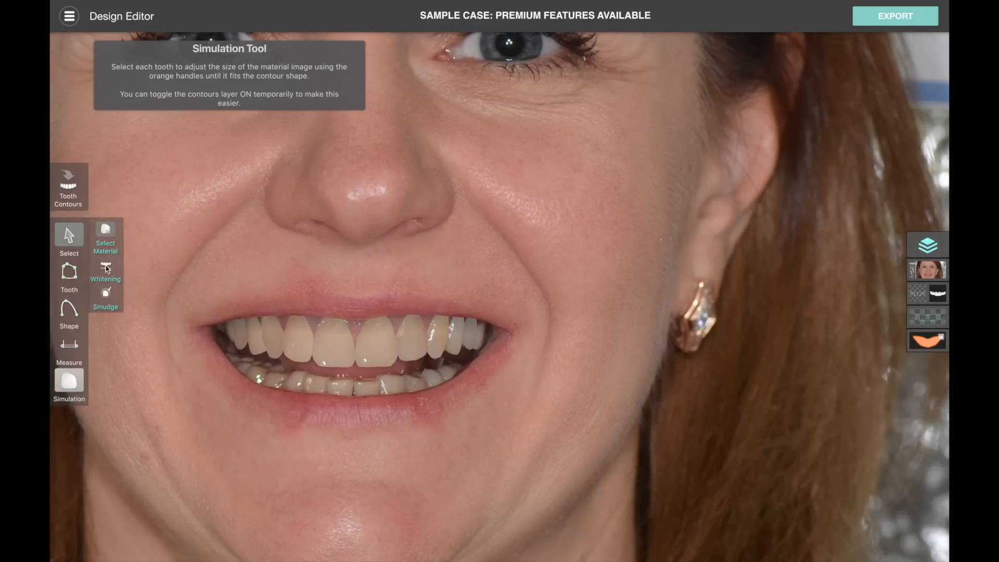
{"action": "left_click", "coordinate": [106, 268]}
{"action": "scroll", "coordinate": [182, 414], "scroll_direction": "down", "scroll_amount": 3}
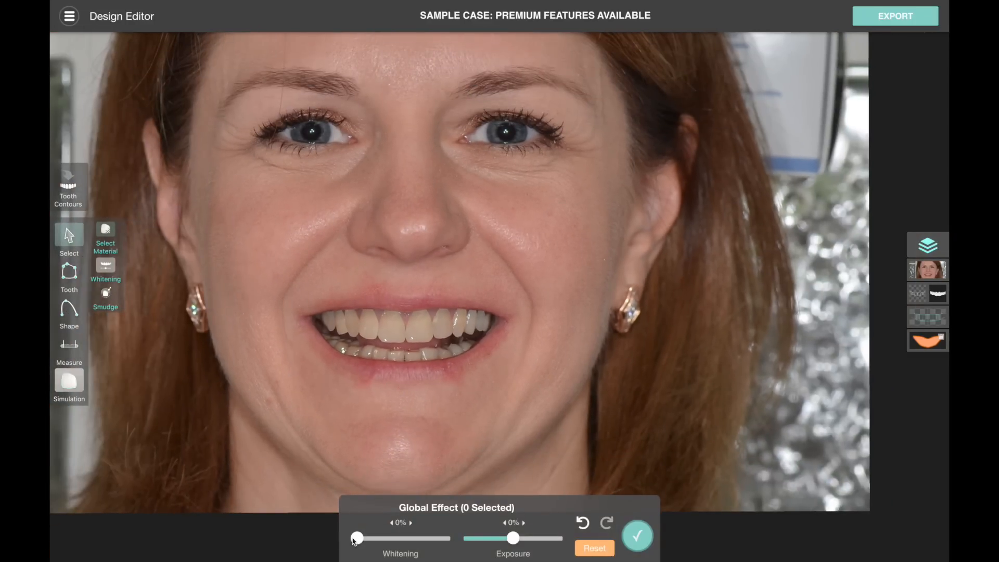
{"action": "left_click_drag", "start_coordinate": [358, 541], "coordinate": [388, 543]}
{"action": "left_click_drag", "start_coordinate": [513, 539], "coordinate": [516, 540]}
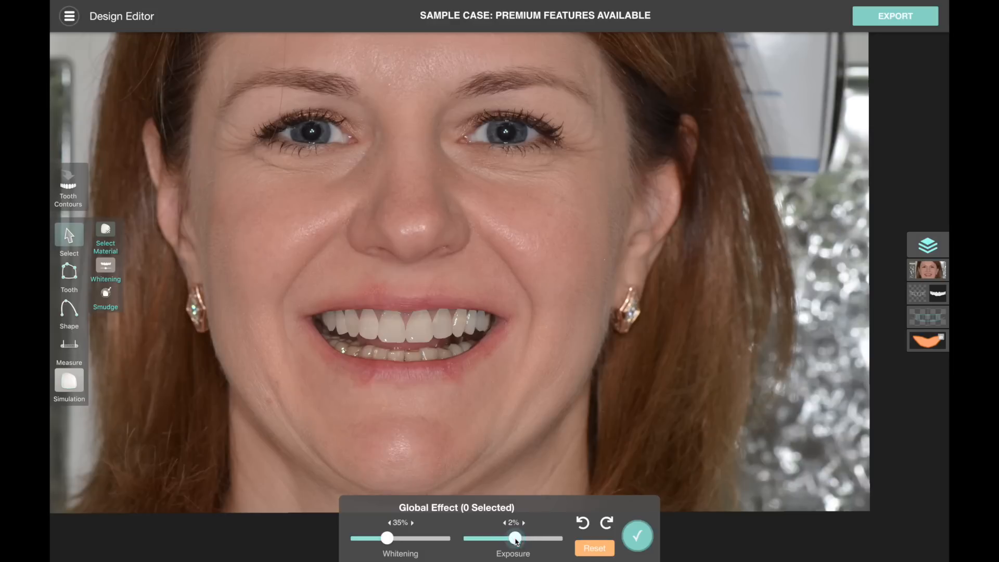
{"action": "left_click", "coordinate": [637, 536]}
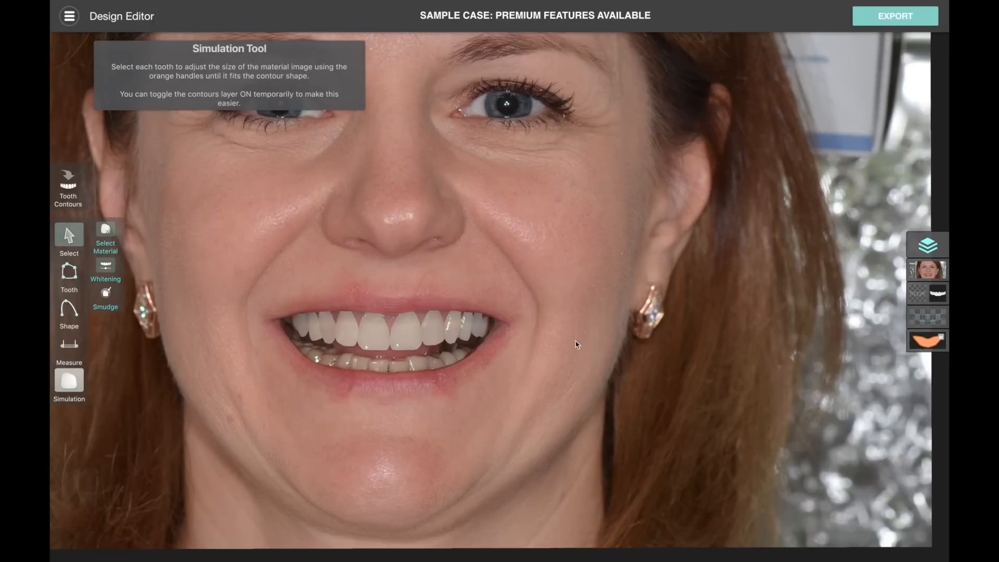
Step: Set individual exposure to 9% for the lateral incisor on the image's right side and -3% for the one on the left
{"action": "left_click", "coordinate": [106, 267]}
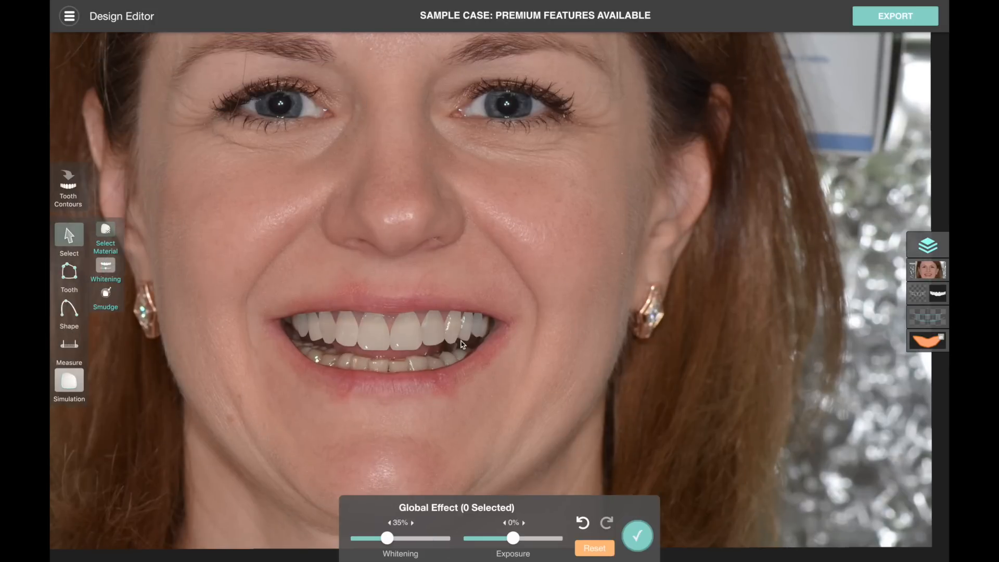
{"action": "left_click", "coordinate": [437, 335]}
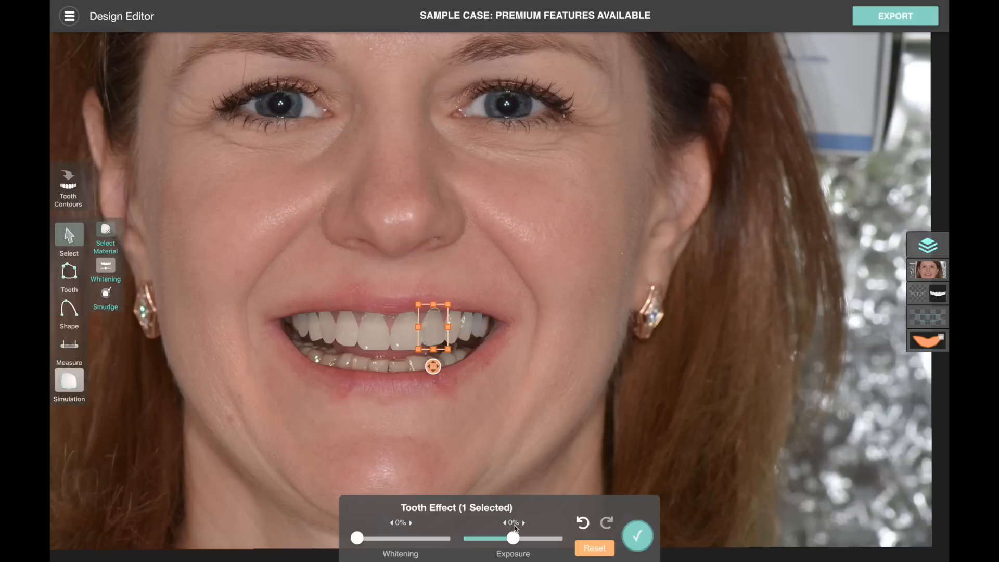
{"action": "left_click_drag", "start_coordinate": [514, 539], "coordinate": [522, 543]}
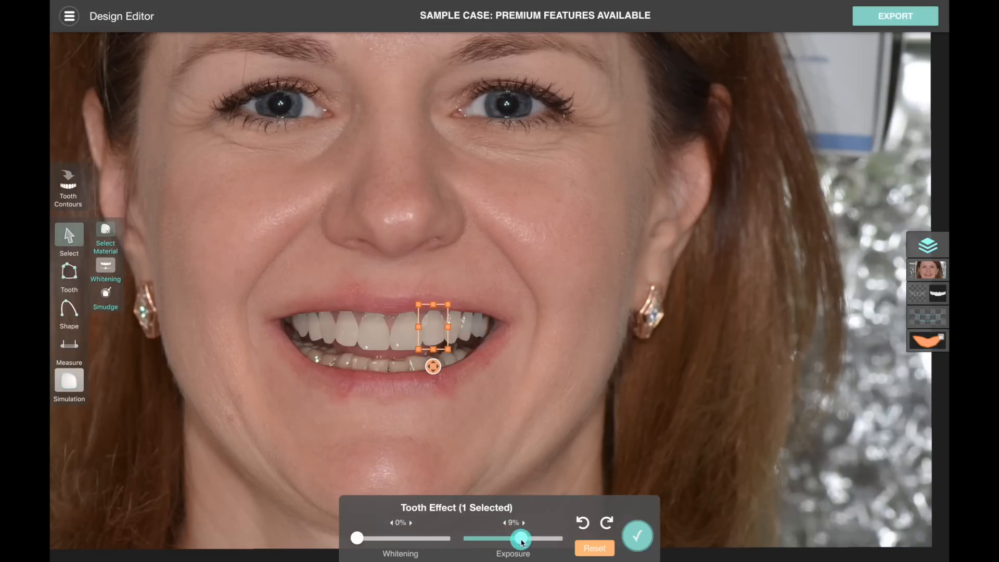
{"action": "left_click", "coordinate": [435, 446]}
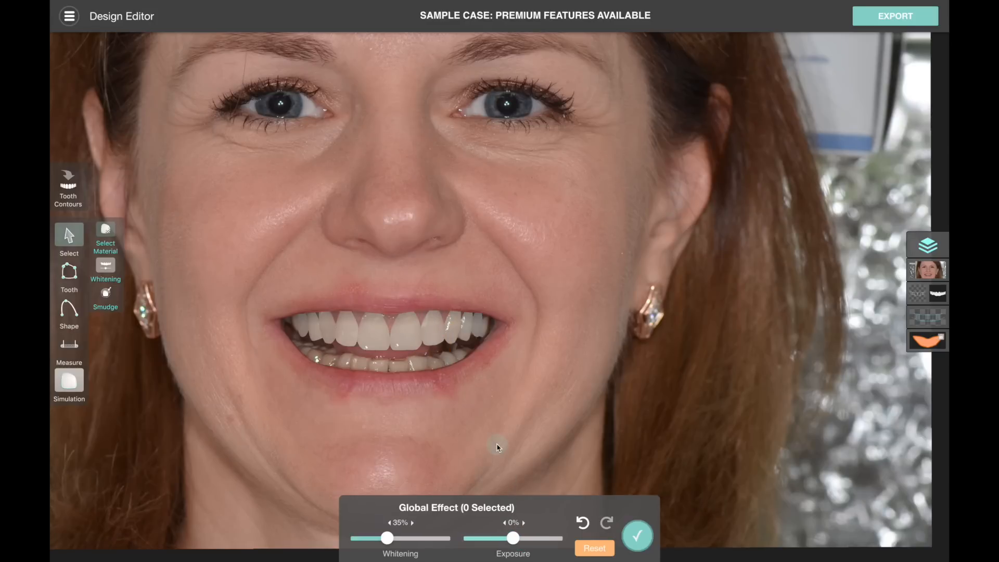
{"action": "left_click", "coordinate": [340, 337]}
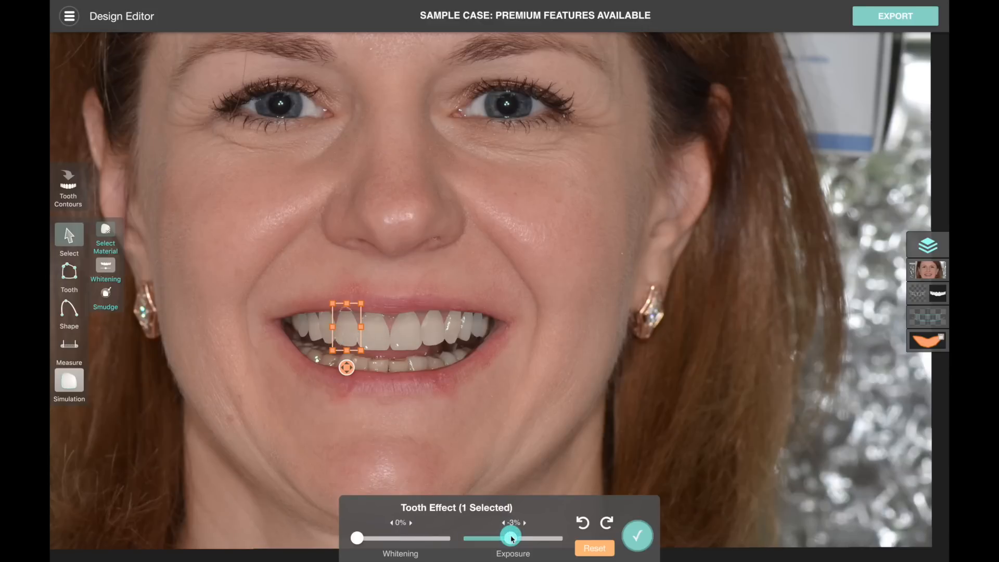
{"action": "left_click", "coordinate": [526, 440]}
{"action": "left_click", "coordinate": [624, 526]}
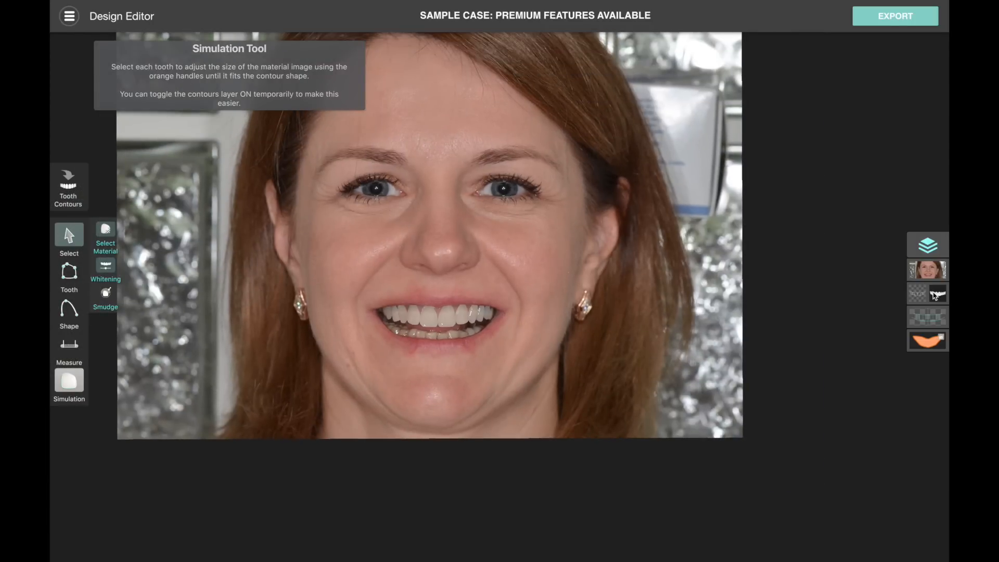
Step: Compare the smile with and without the design by repeatedly switching the simulation layer off and on
{"action": "left_click", "coordinate": [934, 294]}
{"action": "left_click", "coordinate": [934, 294]}
{"action": "left_click", "coordinate": [934, 294]}
{"action": "left_click", "coordinate": [934, 294]}
{"action": "left_click", "coordinate": [935, 295]}
{"action": "left_click", "coordinate": [935, 295]}
{"action": "left_click", "coordinate": [937, 297]}
{"action": "left_click", "coordinate": [937, 297]}
{"action": "left_click_drag", "start_coordinate": [470, 389], "coordinate": [464, 421]}
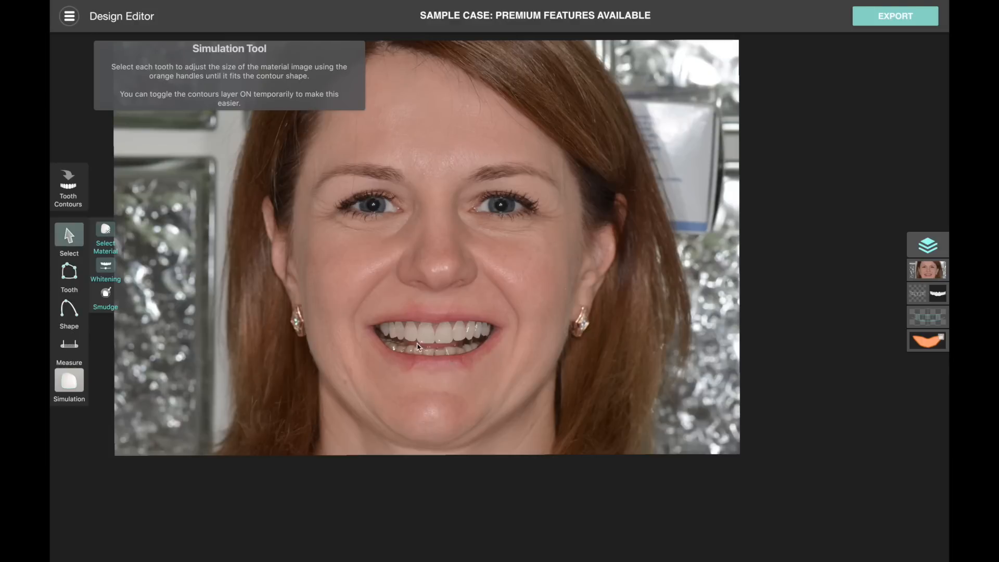
{"action": "left_click", "coordinate": [75, 240]}
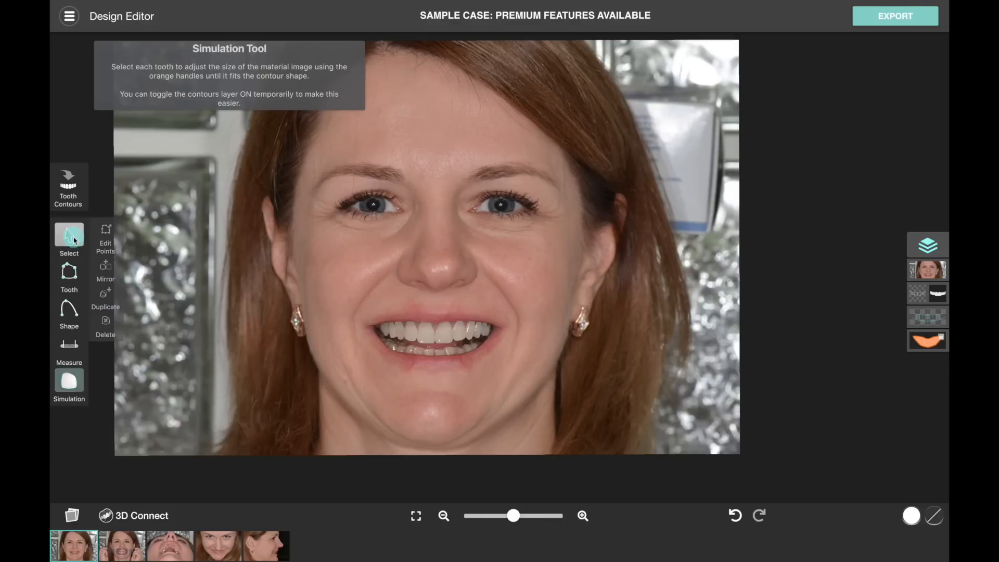
{"action": "left_click", "coordinate": [943, 306]}
{"action": "left_click", "coordinate": [943, 306]}
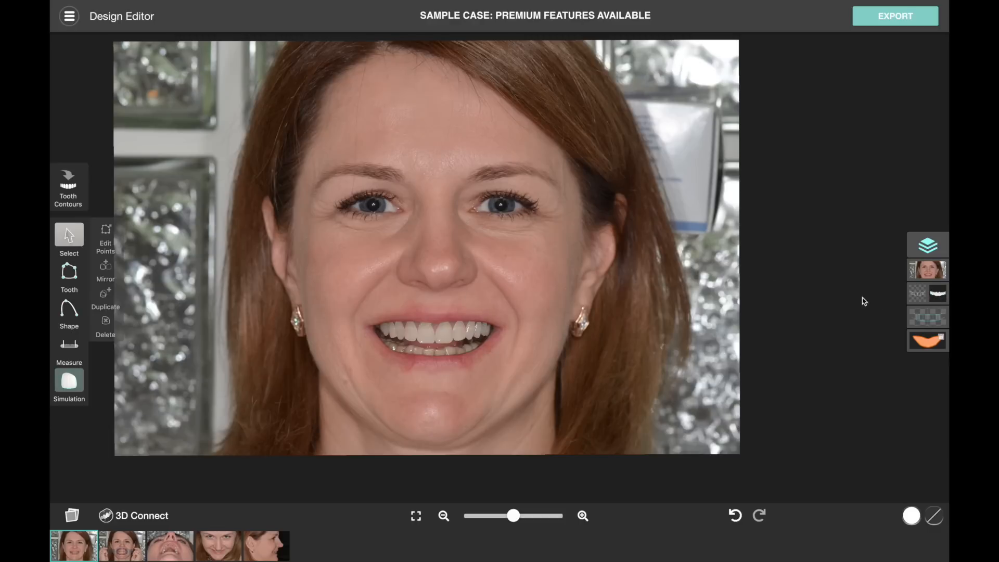
Step: Select the two upper central incisors together and try adjusting their length at the lower edge
{"action": "scroll", "coordinate": [612, 379], "scroll_direction": "up", "scroll_amount": 5}
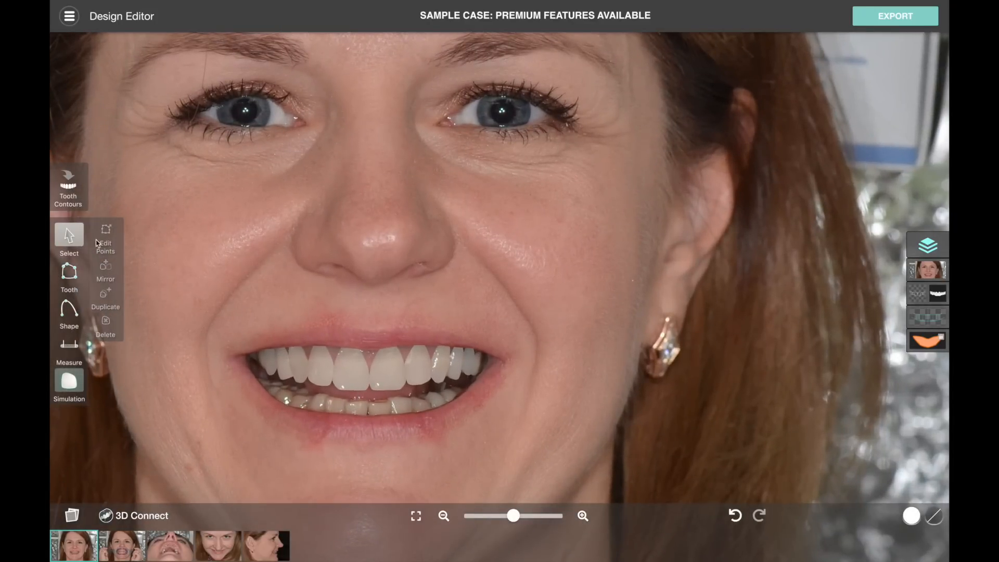
{"action": "left_click_drag", "start_coordinate": [350, 400], "coordinate": [388, 375]}
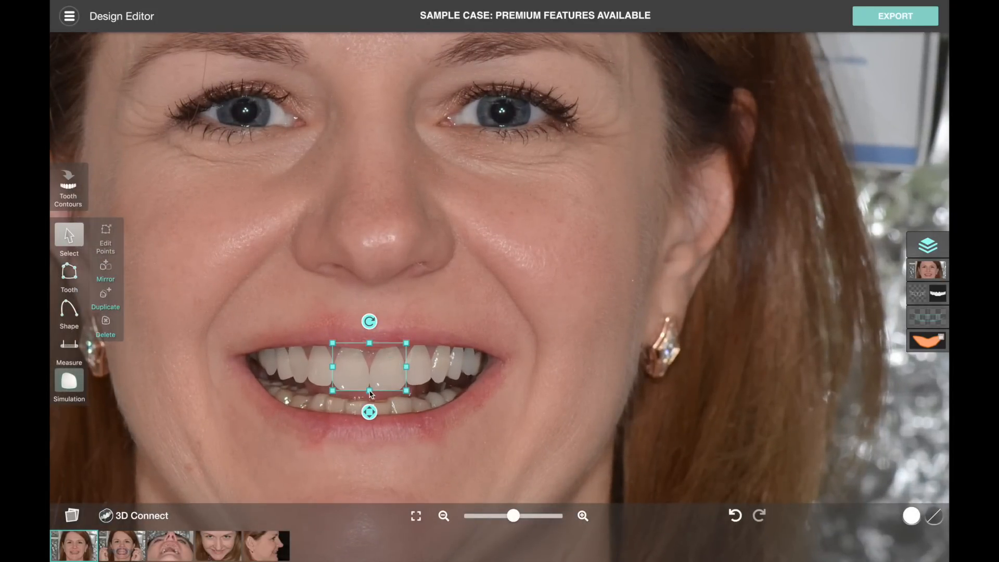
{"action": "left_click", "coordinate": [370, 391]}
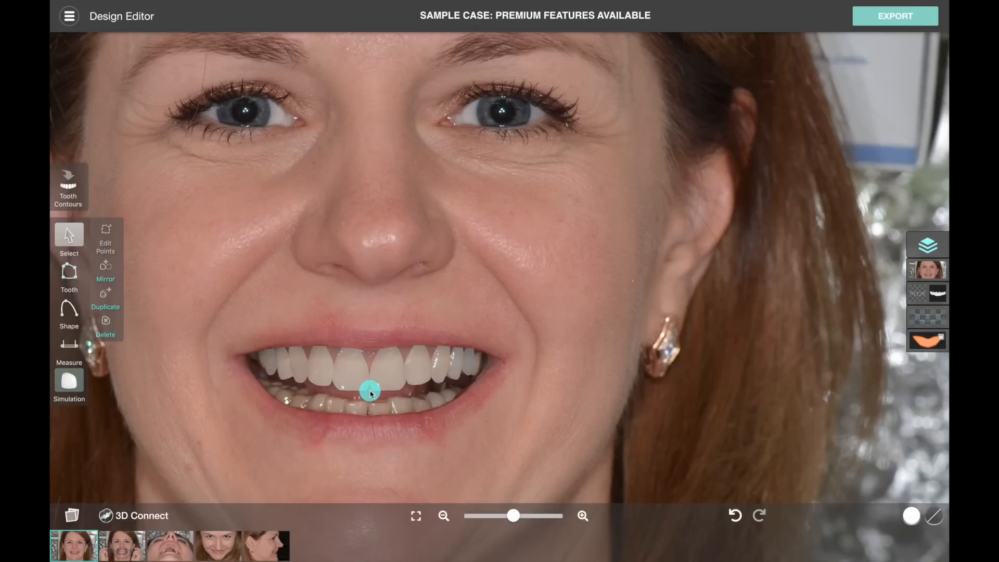
{"action": "left_click", "coordinate": [408, 416]}
{"action": "left_click_drag", "start_coordinate": [351, 397], "coordinate": [378, 385]}
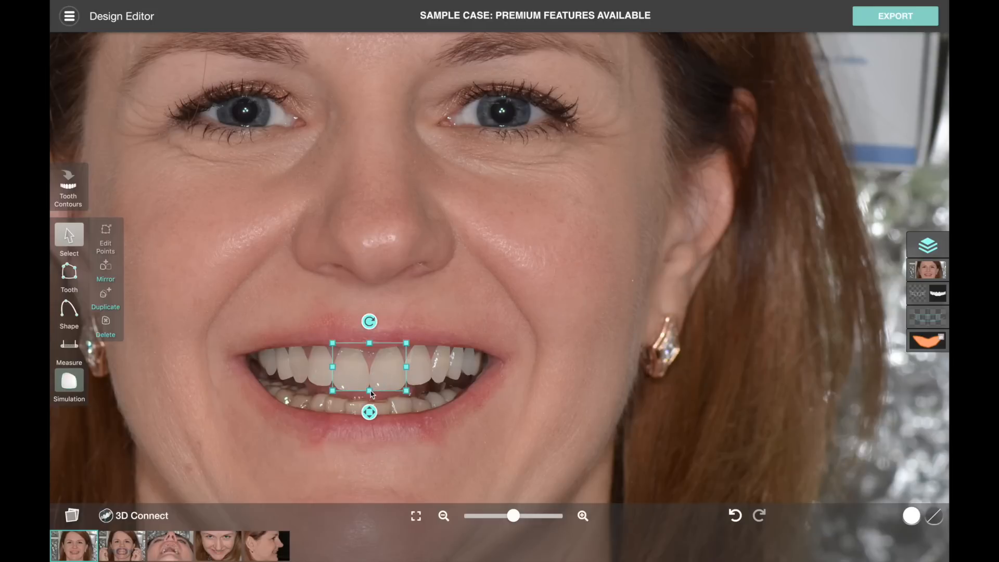
{"action": "left_click", "coordinate": [372, 394]}
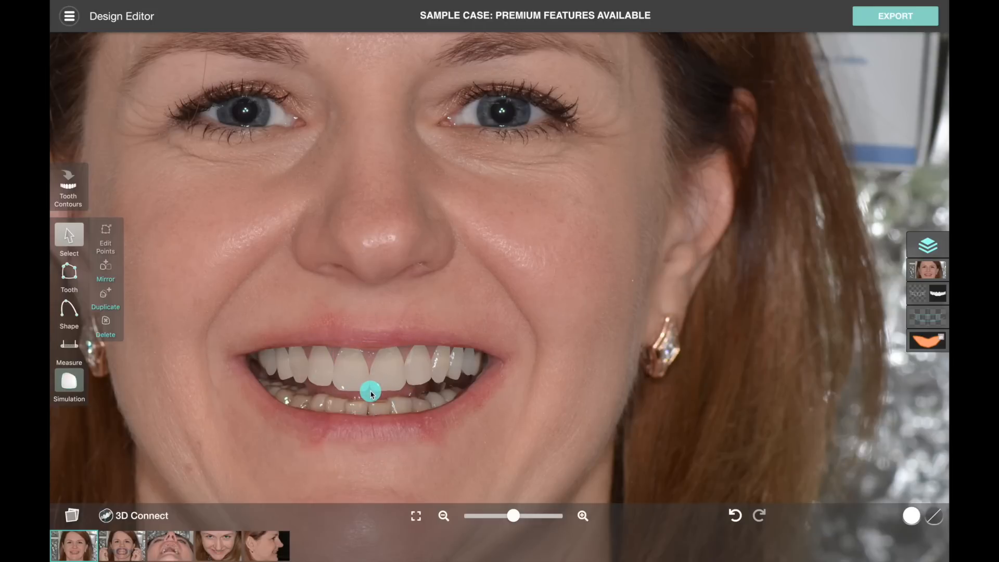
{"action": "left_click", "coordinate": [468, 416]}
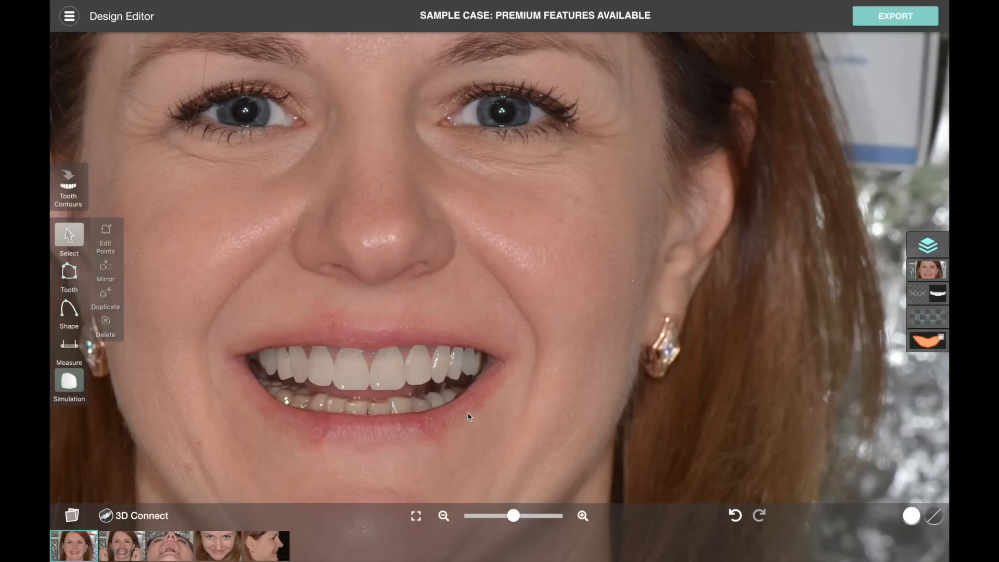
Step: Open the design for image export and enlarge and centre the face in the square frame
{"action": "scroll", "coordinate": [468, 416], "scroll_direction": "down", "scroll_amount": 5}
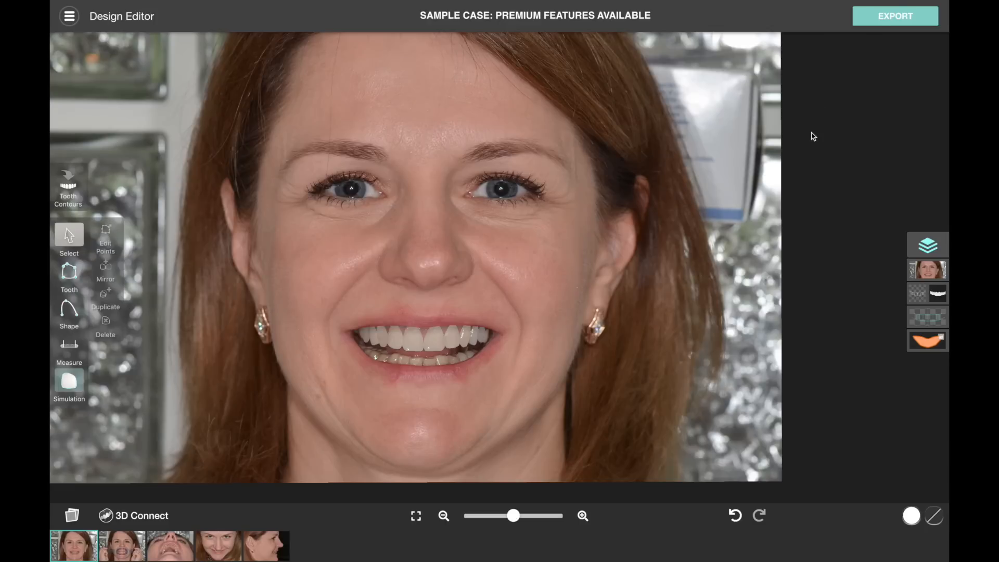
{"action": "left_click", "coordinate": [892, 17]}
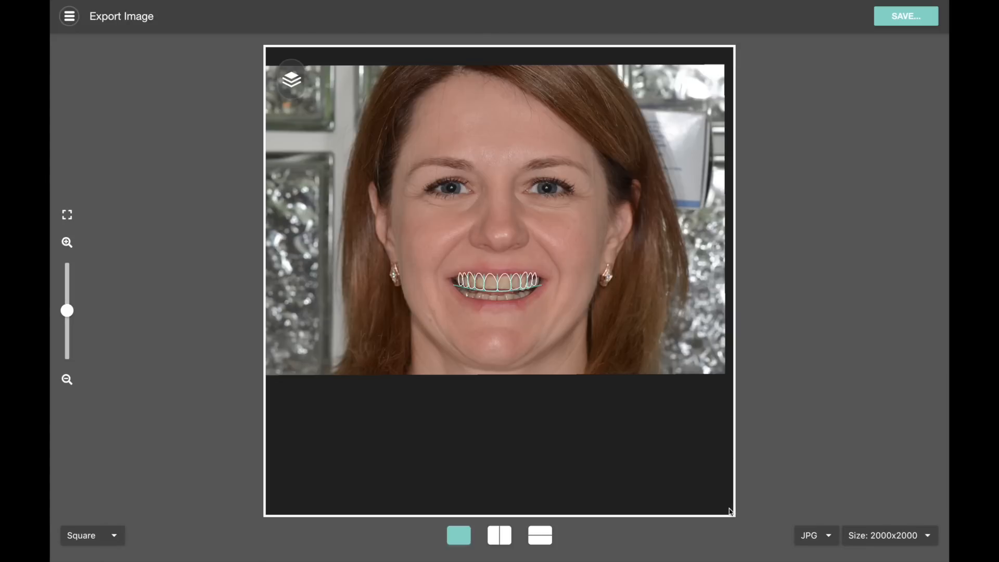
{"action": "left_click_drag", "start_coordinate": [417, 344], "coordinate": [428, 404]}
{"action": "scroll", "coordinate": [469, 340], "scroll_direction": "up", "scroll_amount": 5}
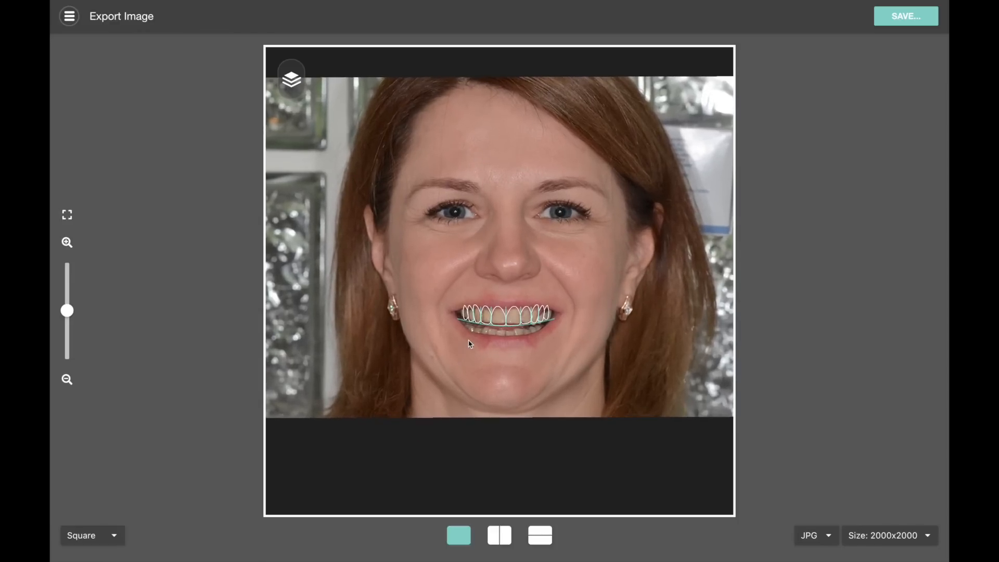
{"action": "left_click_drag", "start_coordinate": [540, 218], "coordinate": [521, 270]}
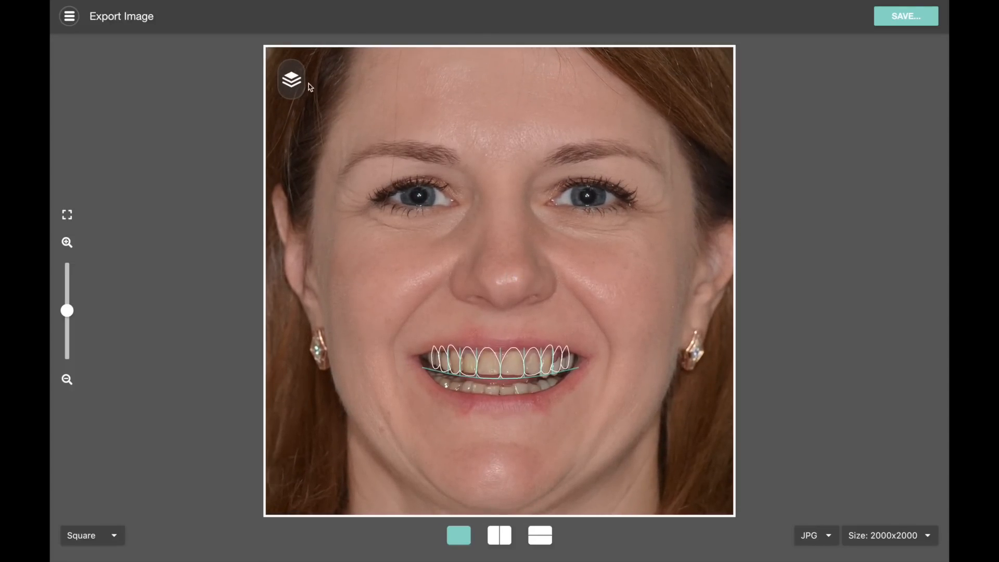
Step: Set the export panel to the Natural Smile photo with tooth contours and lip mask shown and the guides layer hidden
{"action": "left_click", "coordinate": [291, 80]}
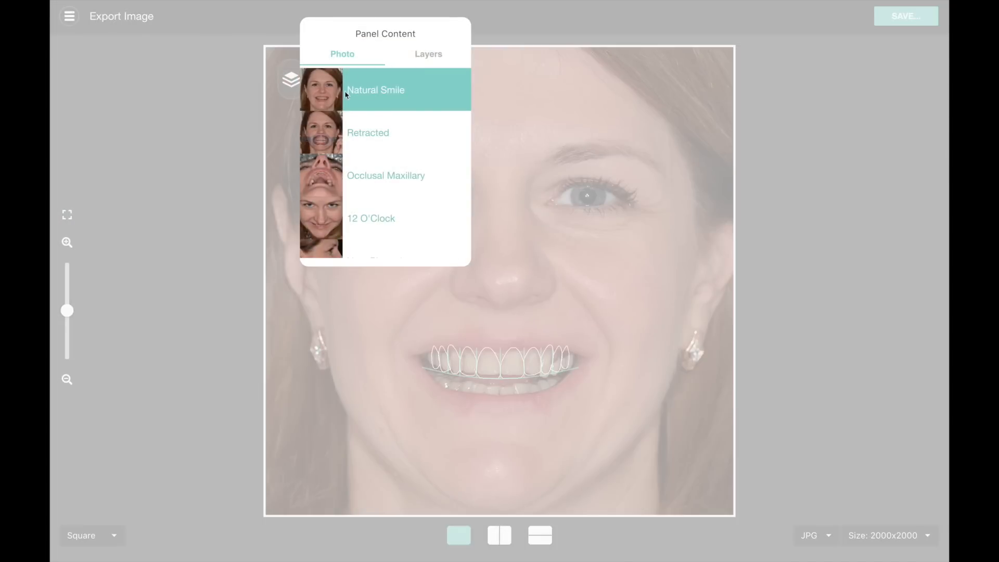
{"action": "left_click", "coordinate": [379, 131]}
{"action": "left_click", "coordinate": [399, 84]}
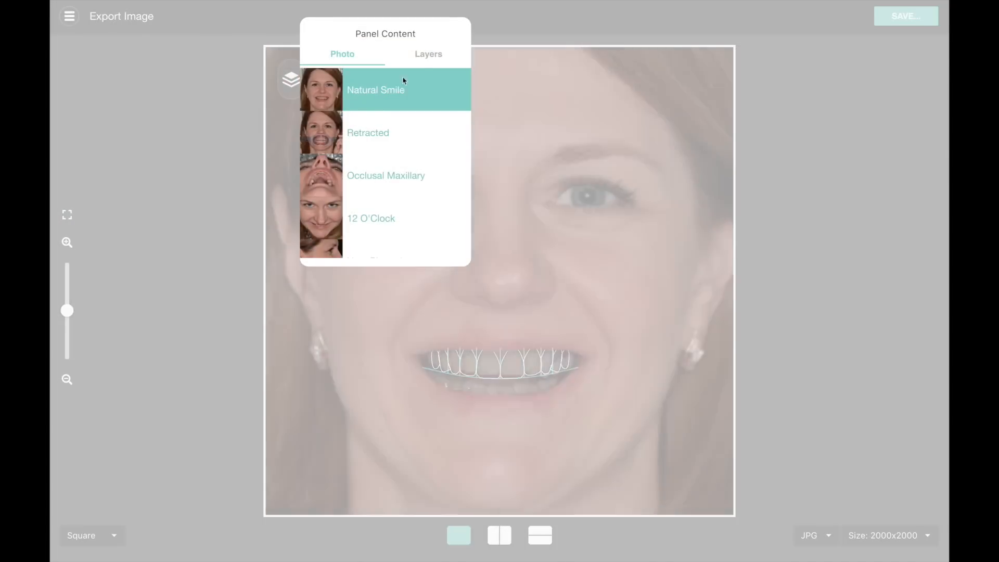
{"action": "left_click", "coordinate": [428, 55]}
{"action": "left_click", "coordinate": [312, 104]}
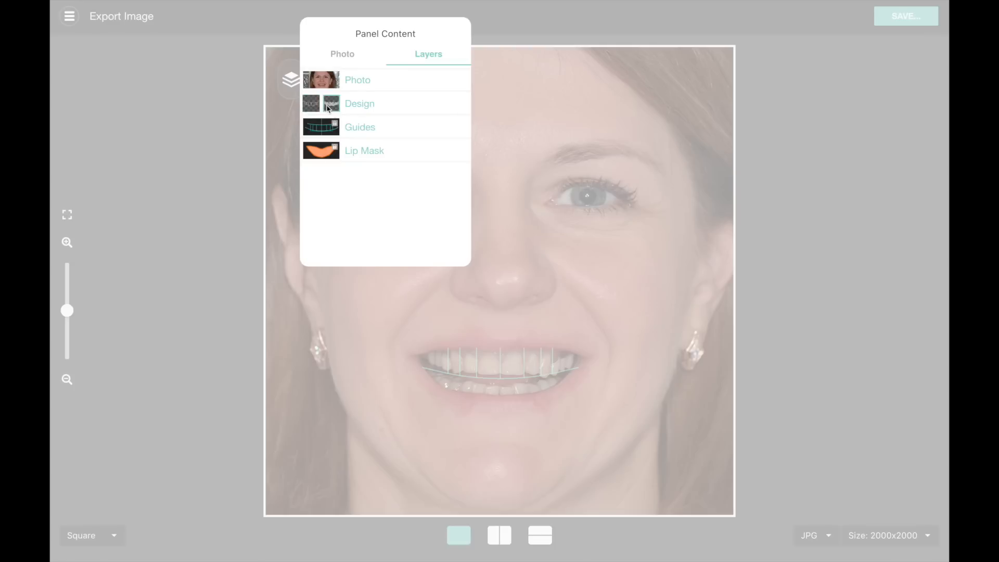
{"action": "left_click", "coordinate": [312, 106]}
{"action": "left_click", "coordinate": [316, 131]}
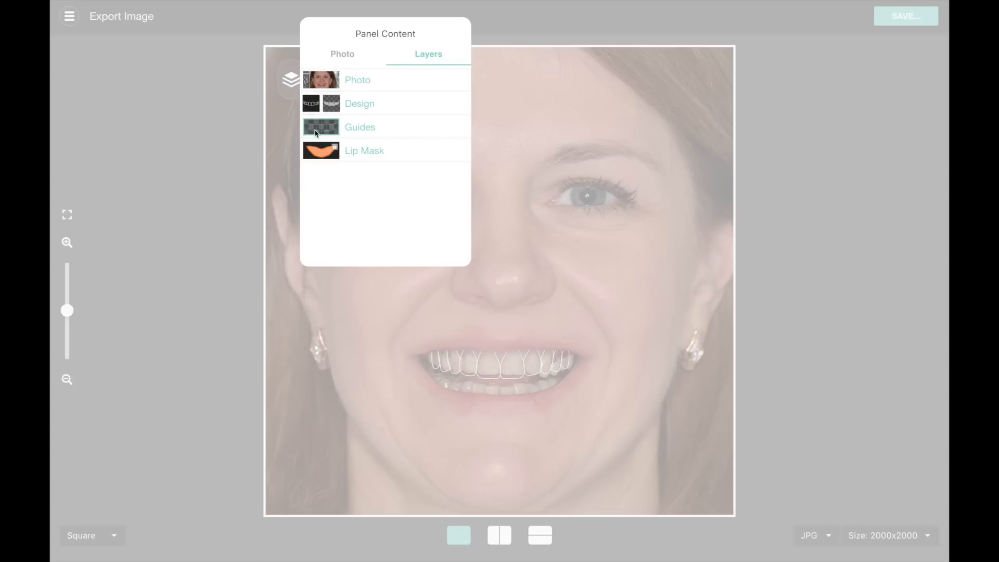
{"action": "left_click", "coordinate": [320, 156]}
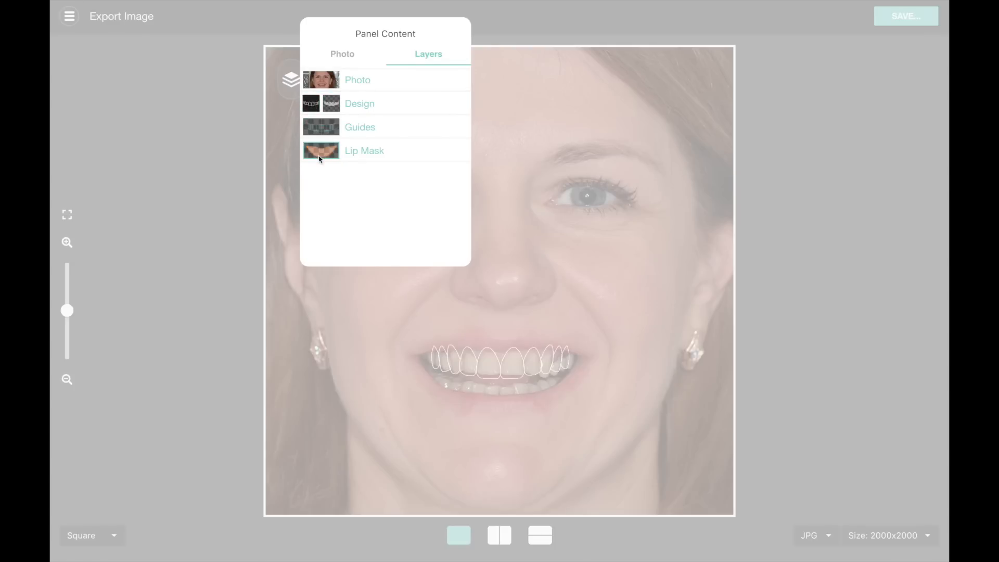
{"action": "left_click", "coordinate": [320, 156]}
{"action": "left_click", "coordinate": [609, 199]}
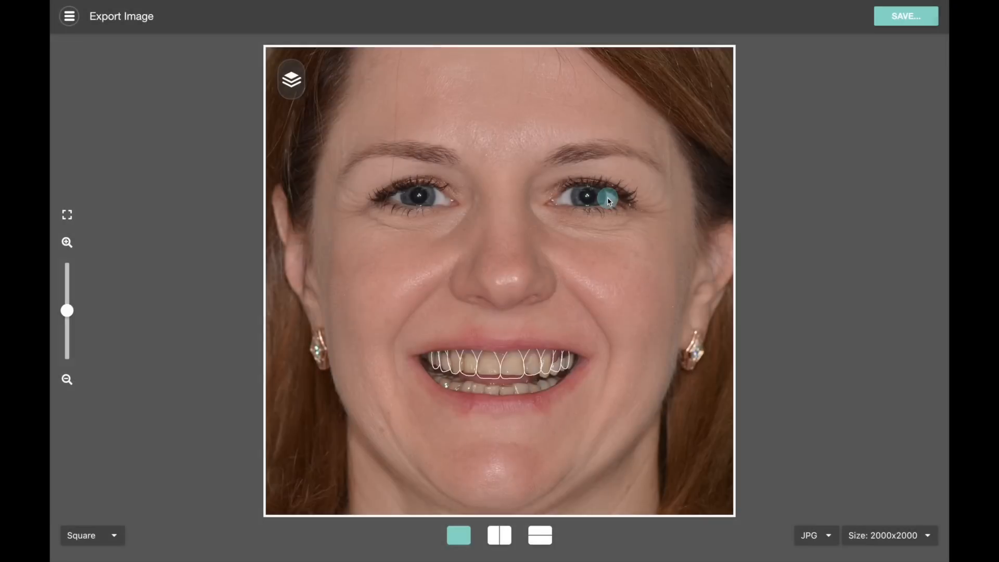
Step: Switch the export to two side-by-side panels and scale and position the faces to fill both frames
{"action": "left_click", "coordinate": [502, 542]}
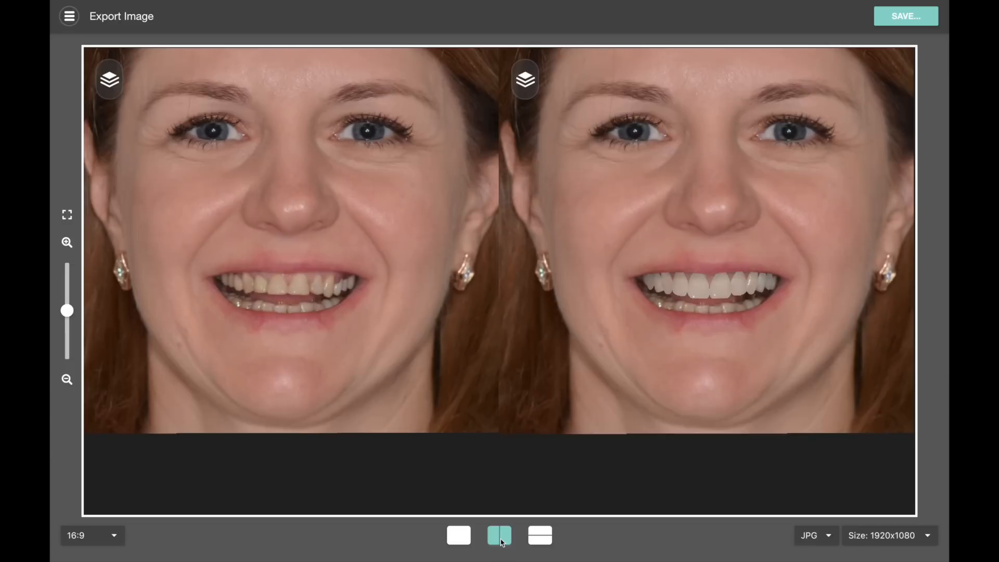
{"action": "left_click_drag", "start_coordinate": [403, 388], "coordinate": [404, 468]}
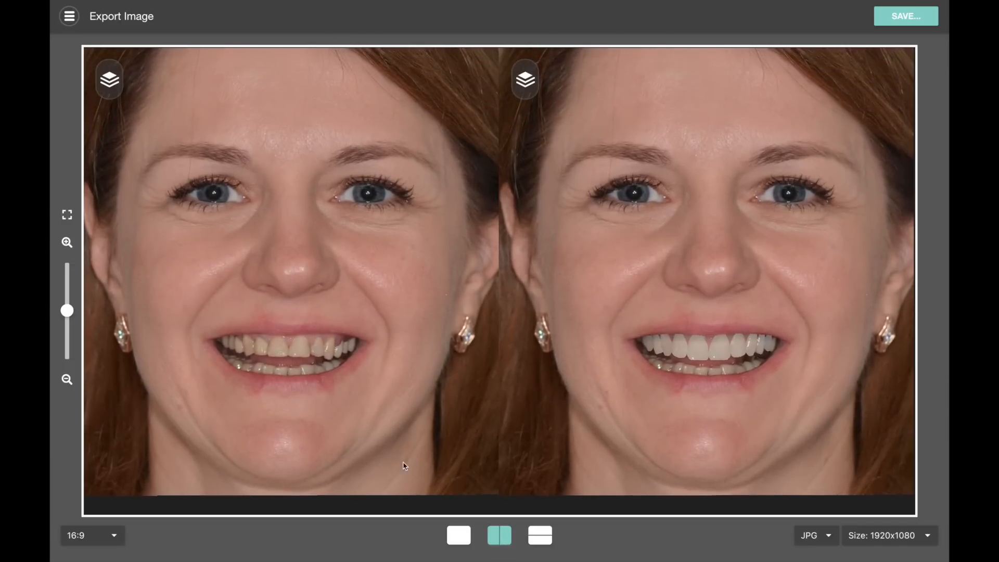
{"action": "left_click_drag", "start_coordinate": [372, 393], "coordinate": [375, 433]}
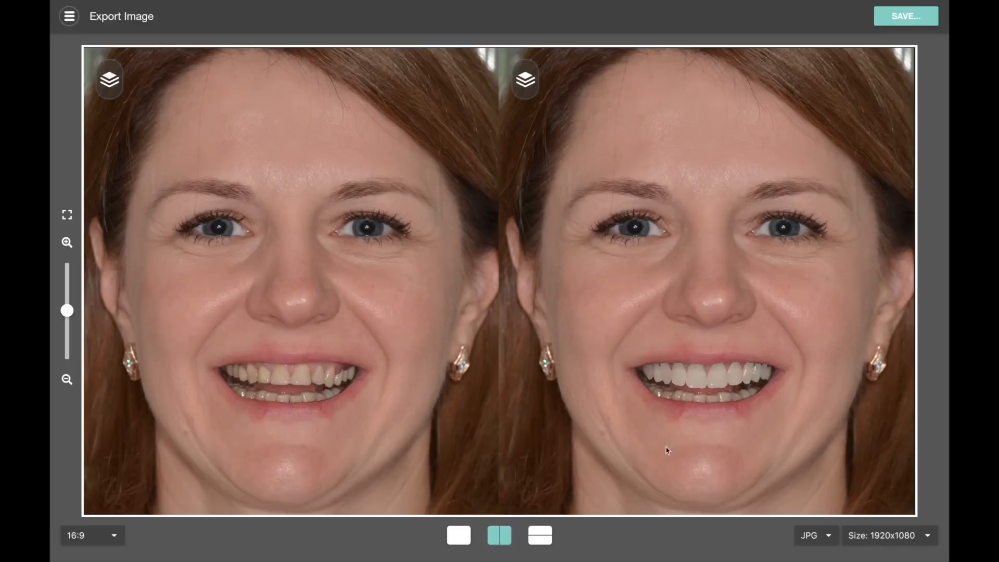
{"action": "scroll", "coordinate": [500, 408], "scroll_direction": "down", "scroll_amount": 1}
{"action": "left_click_drag", "start_coordinate": [440, 395], "coordinate": [436, 386]}
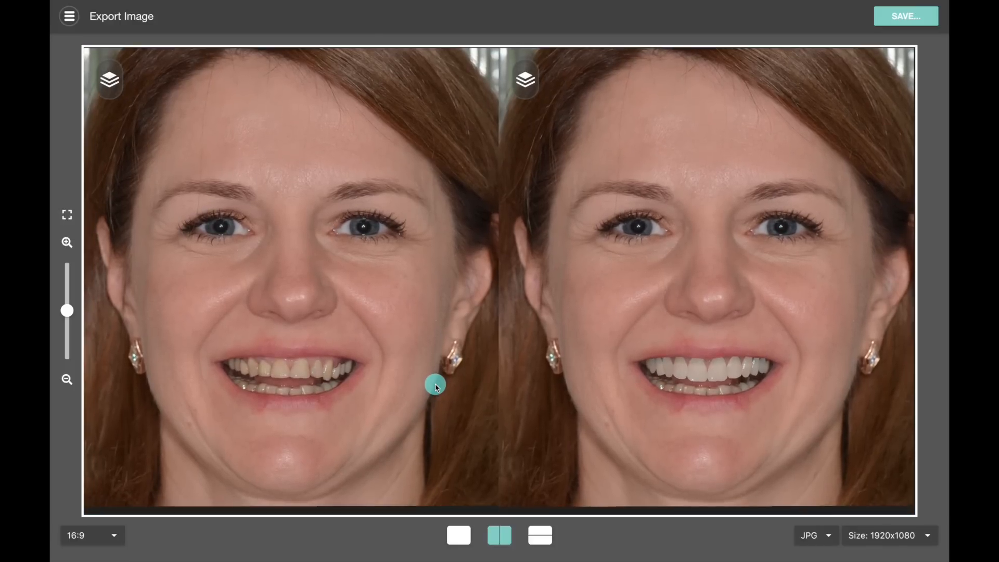
{"action": "scroll", "coordinate": [436, 387], "scroll_direction": "up", "scroll_amount": 1}
{"action": "left_click", "coordinate": [436, 385]}
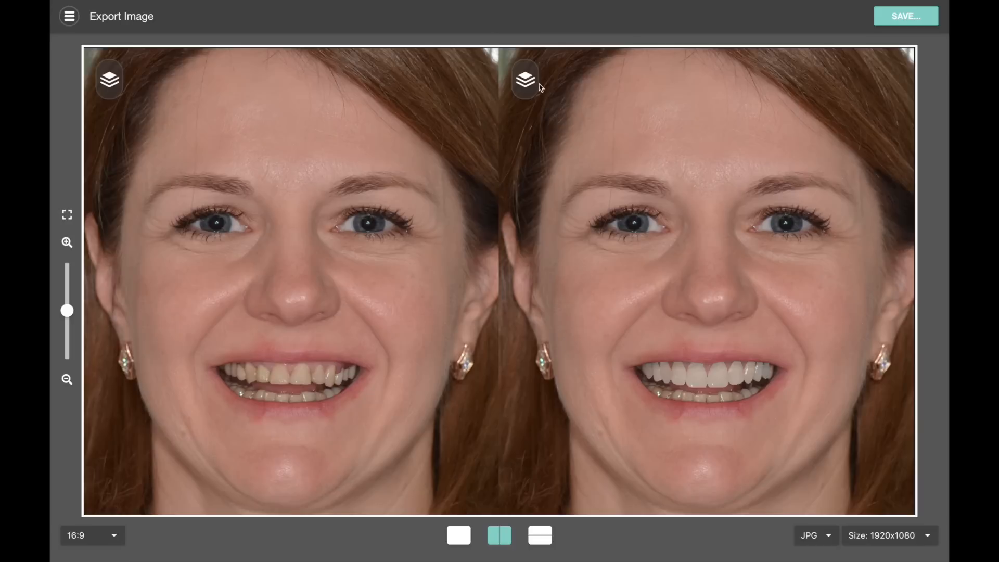
Step: Show the tooth contours and guides layers in the export's before panel
{"action": "left_click", "coordinate": [108, 81]}
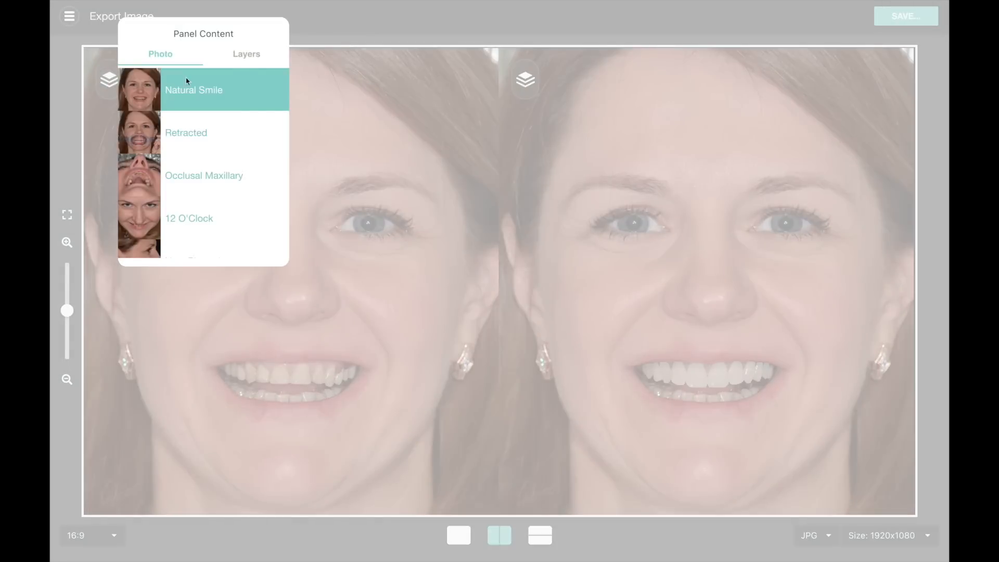
{"action": "left_click", "coordinate": [253, 59]}
{"action": "left_click", "coordinate": [134, 106]}
{"action": "left_click", "coordinate": [145, 128]}
{"action": "left_click", "coordinate": [380, 201]}
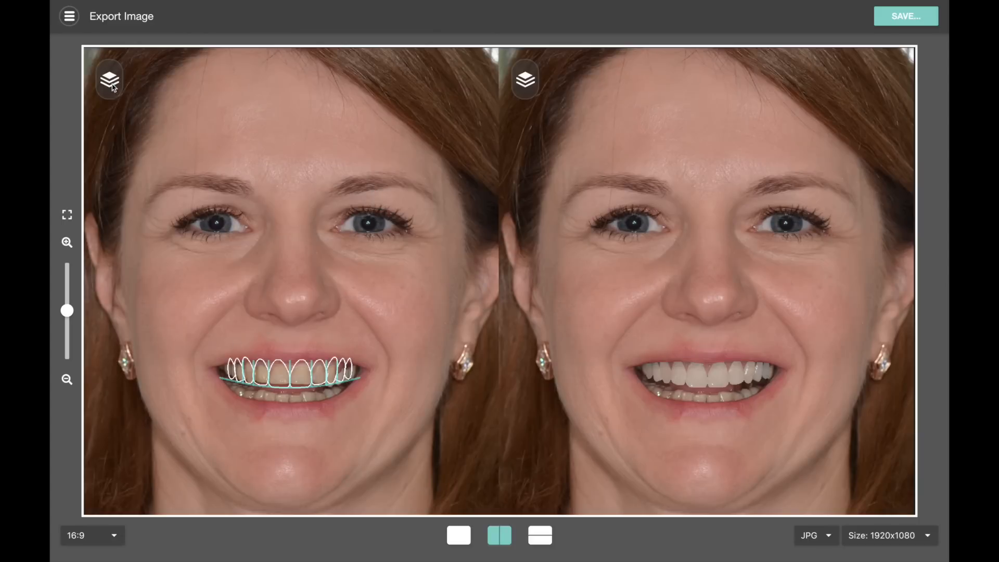
Step: Hide the tooth contours and guides layers in the before panel again
{"action": "left_click", "coordinate": [110, 84]}
{"action": "left_click", "coordinate": [245, 59]}
{"action": "left_click", "coordinate": [134, 106]}
{"action": "left_click", "coordinate": [145, 128]}
{"action": "left_click", "coordinate": [410, 147]}
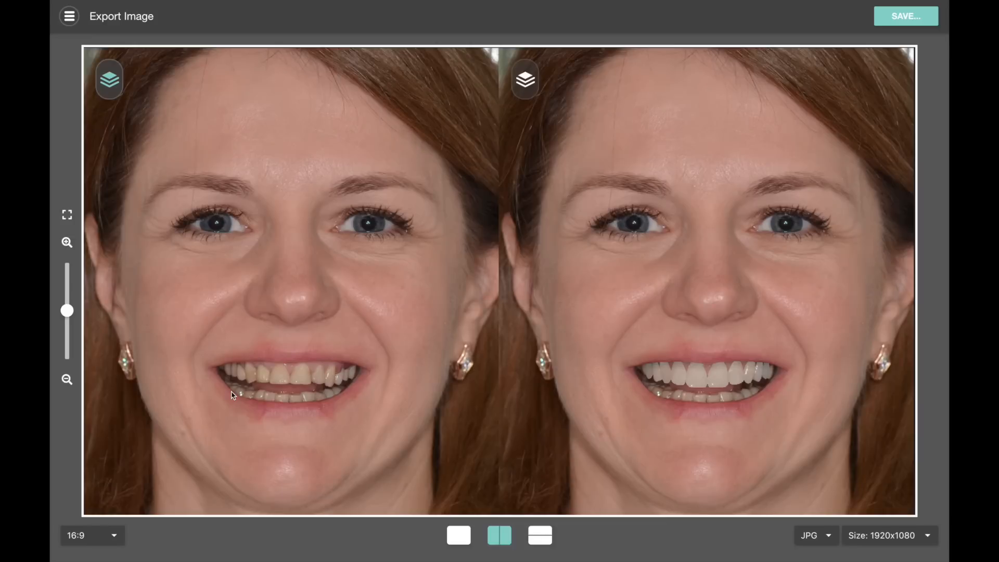
{"action": "left_click", "coordinate": [112, 540]}
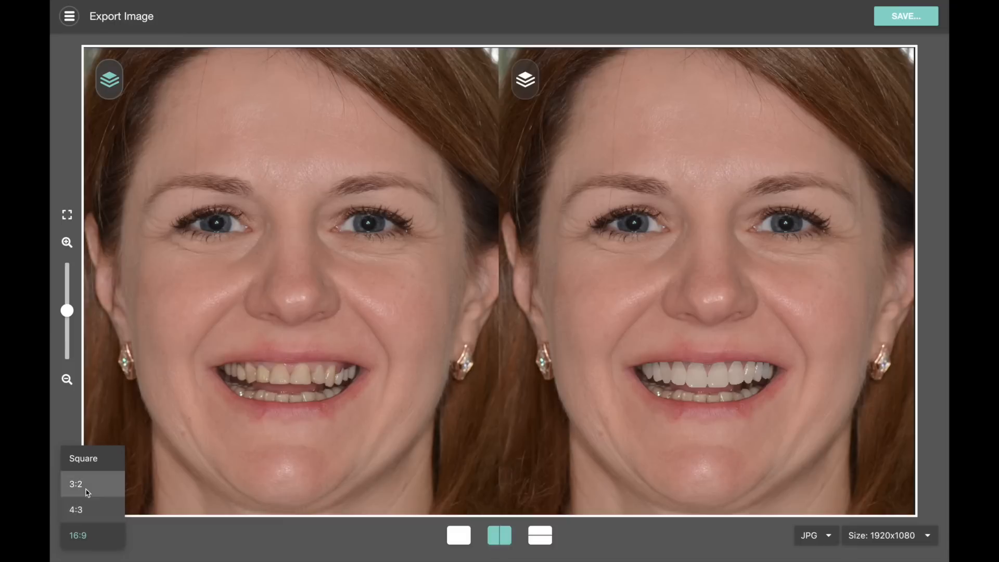
{"action": "left_click", "coordinate": [297, 451]}
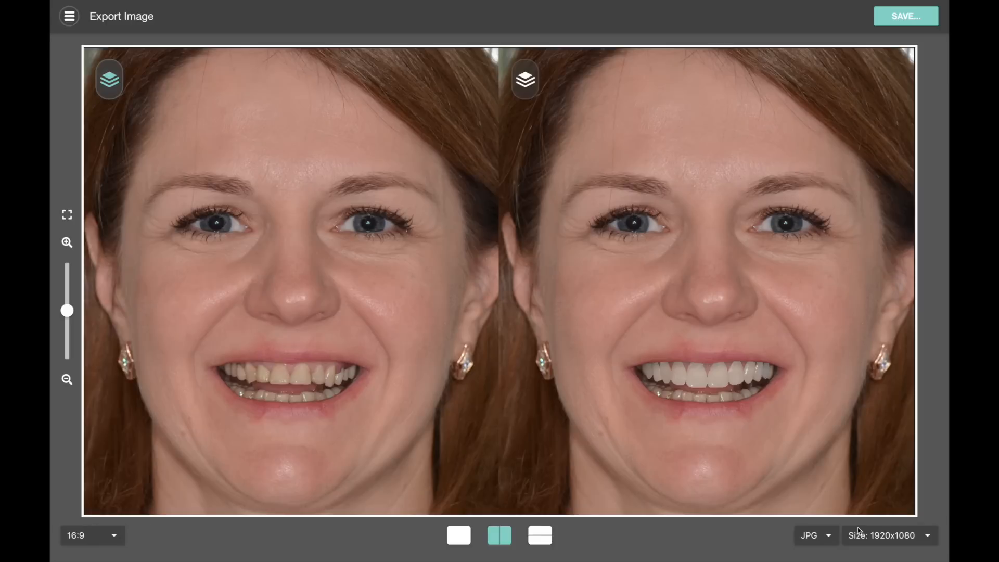
{"action": "left_click", "coordinate": [816, 540]}
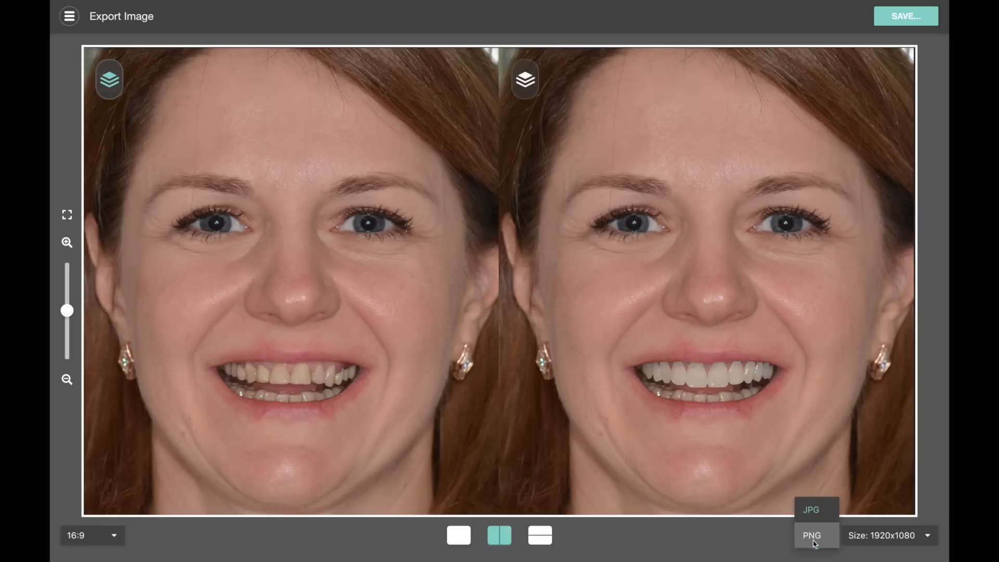
{"action": "left_click", "coordinate": [770, 542]}
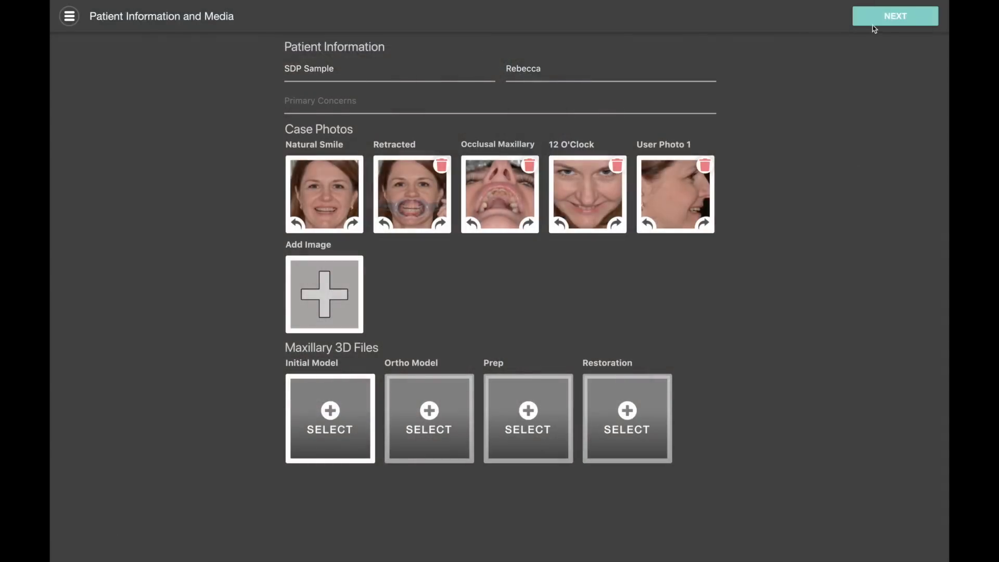
Step: Proceed through patient and face setup to photo matching and place the line at the central incisors' outer incisal edges on the retracted photo
{"action": "left_click", "coordinate": [872, 21]}
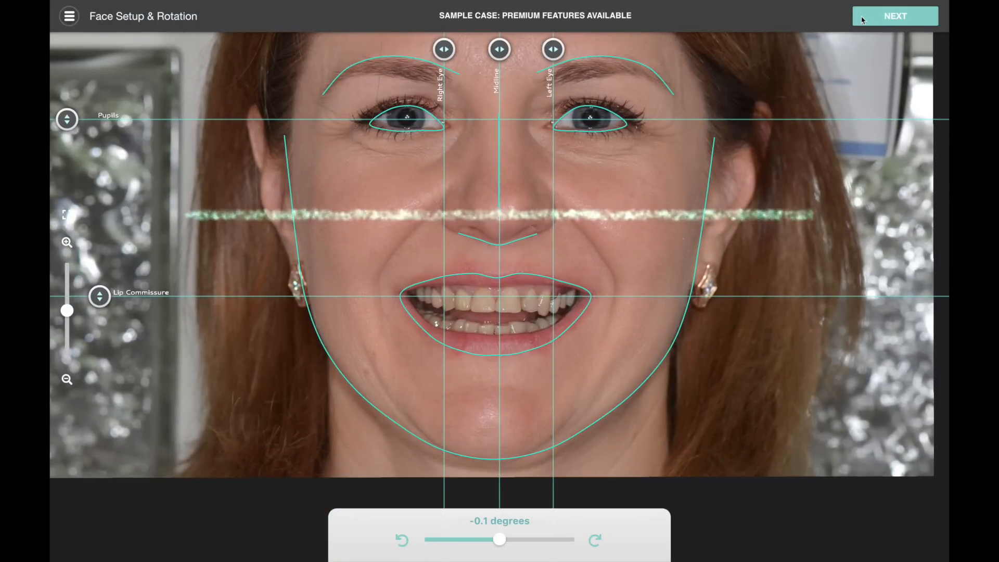
{"action": "left_click", "coordinate": [861, 20]}
{"action": "left_click_drag", "start_coordinate": [484, 428], "coordinate": [469, 404]}
{"action": "left_click_drag", "start_coordinate": [537, 433], "coordinate": [522, 406]}
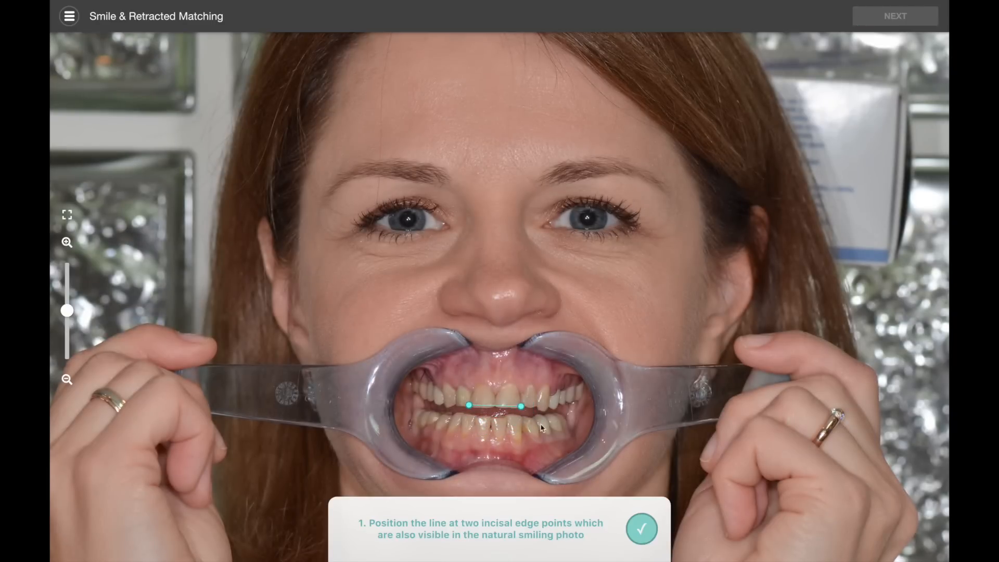
{"action": "left_click", "coordinate": [643, 516]}
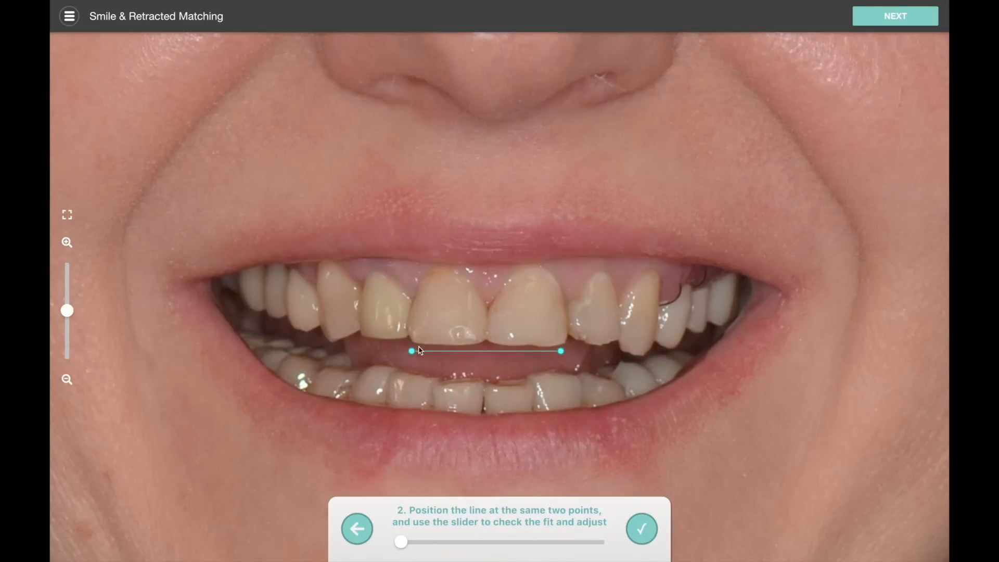
Step: Place the line at the same incisal points on the natural smile photo, refine it against the blended overlay, and accept the match
{"action": "left_click_drag", "start_coordinate": [419, 347], "coordinate": [415, 336]}
{"action": "left_click_drag", "start_coordinate": [562, 352], "coordinate": [569, 336]}
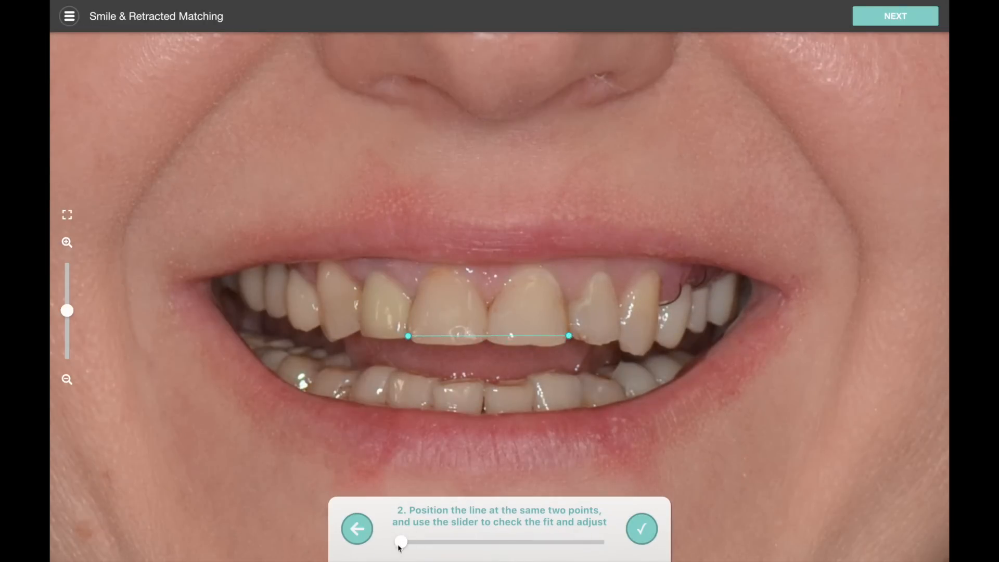
{"action": "left_click_drag", "start_coordinate": [400, 546], "coordinate": [517, 544]}
{"action": "scroll", "coordinate": [520, 379], "scroll_direction": "up", "scroll_amount": 3}
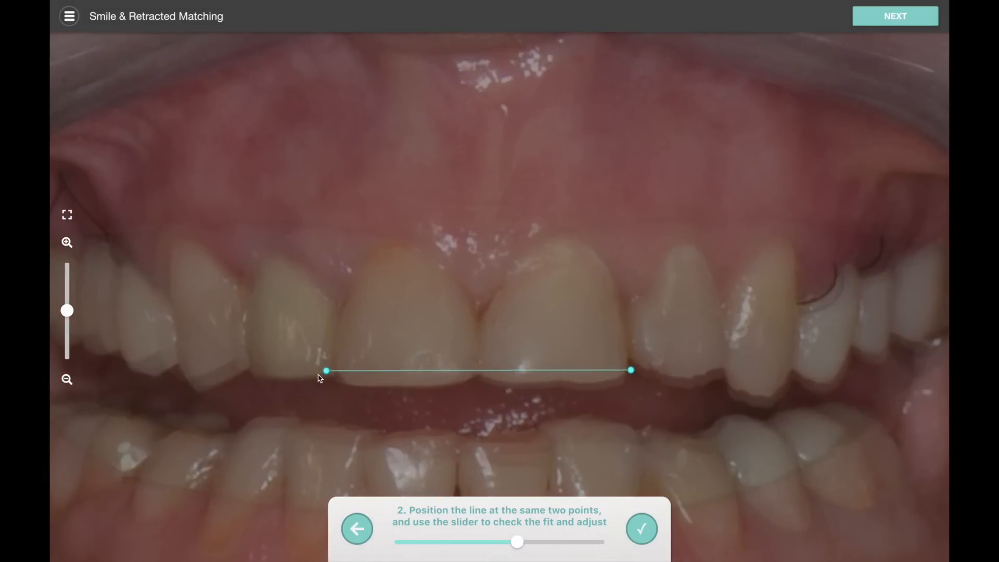
{"action": "left_click_drag", "start_coordinate": [327, 376], "coordinate": [296, 357]}
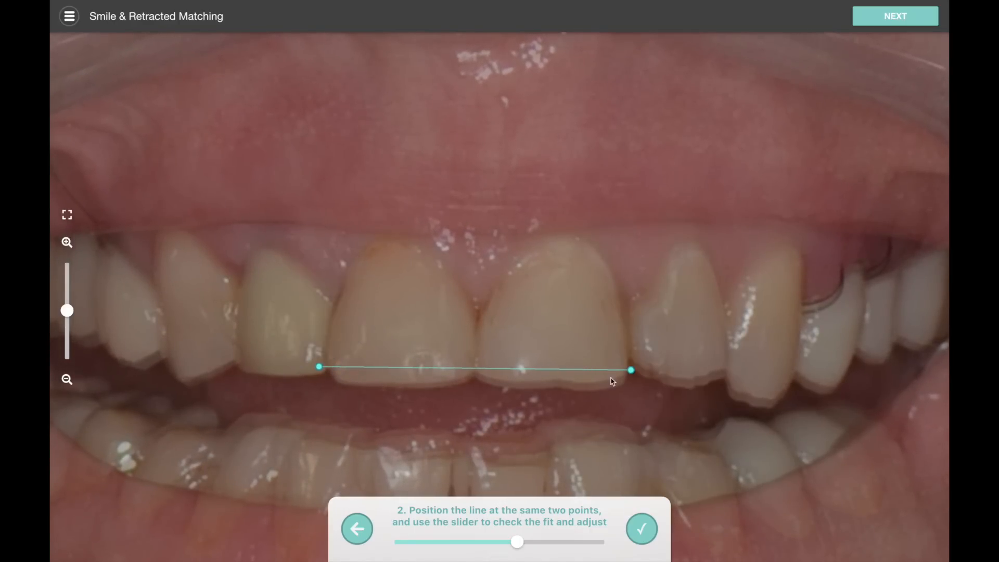
{"action": "left_click_drag", "start_coordinate": [630, 373], "coordinate": [635, 401]}
{"action": "left_click_drag", "start_coordinate": [517, 544], "coordinate": [546, 543]}
{"action": "left_click", "coordinate": [640, 523]}
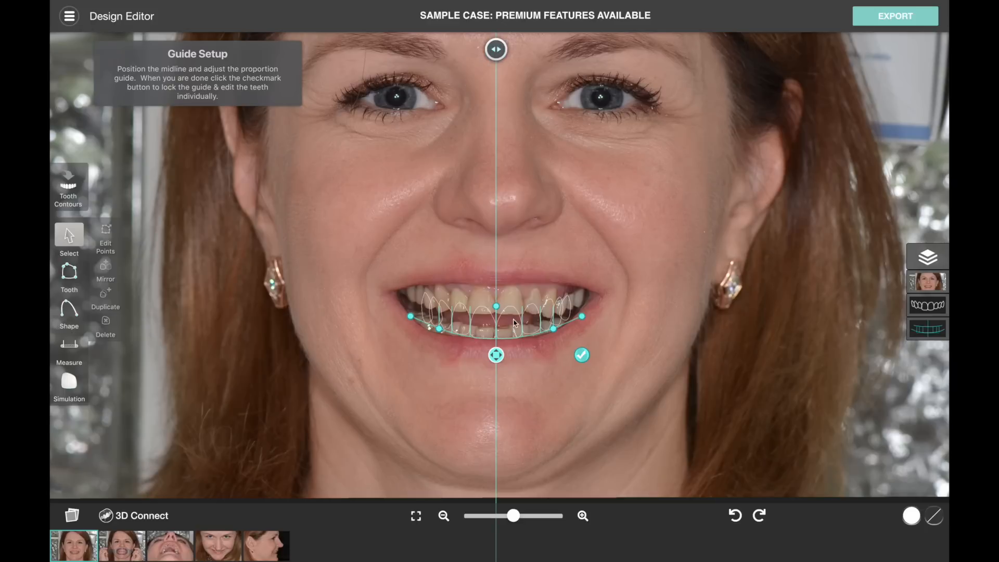
Step: Move the proportion guide onto the upper teeth, widen it across the smile, and lock it
{"action": "left_click_drag", "start_coordinate": [499, 359], "coordinate": [499, 338]}
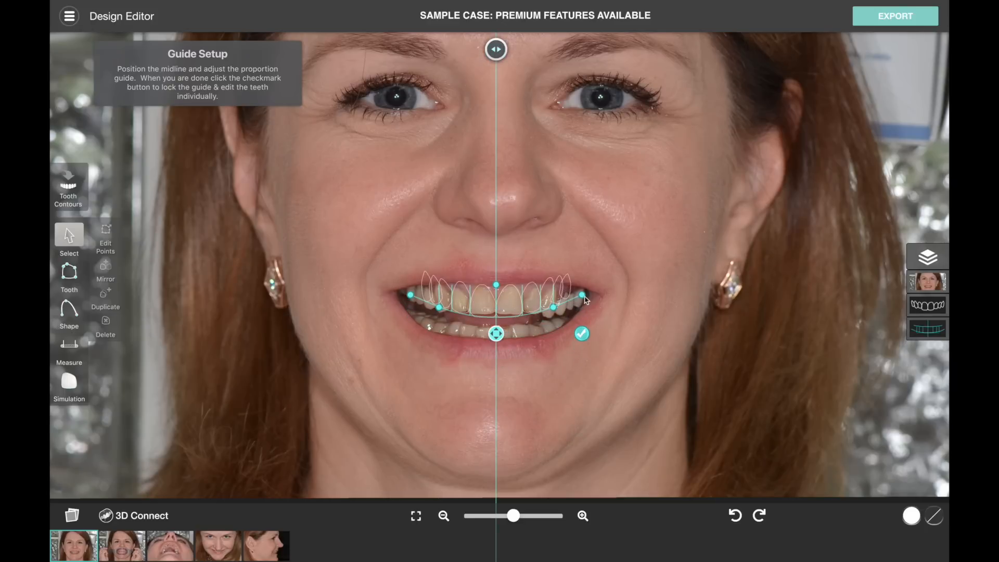
{"action": "left_click_drag", "start_coordinate": [584, 309], "coordinate": [642, 320]}
{"action": "scroll", "coordinate": [541, 339], "scroll_direction": "up", "scroll_amount": 5}
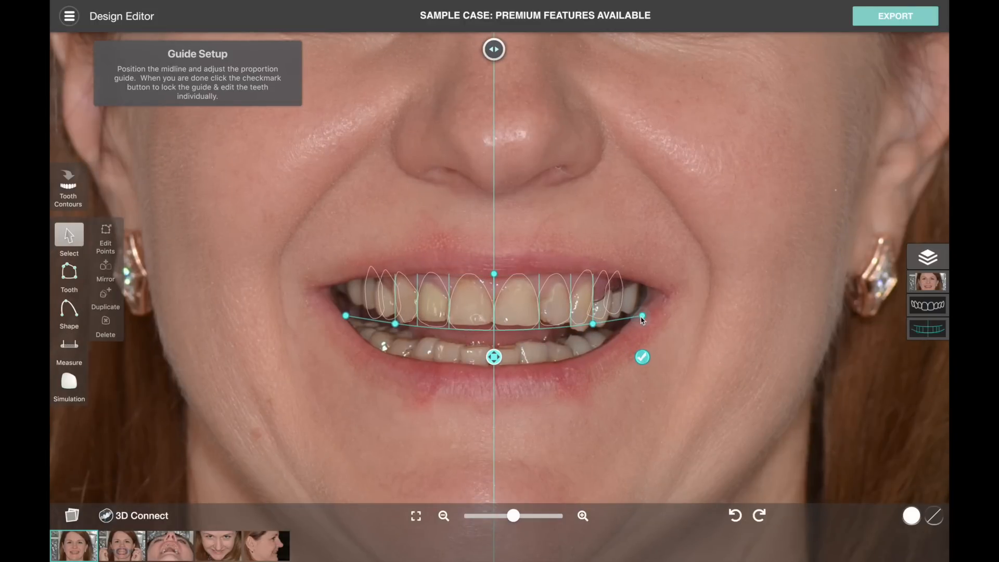
{"action": "left_click", "coordinate": [642, 357]}
Step: Reposition and resize the rearmost tooth contour on the patient's left side to fit the premolar
{"action": "left_click", "coordinate": [614, 315]}
{"action": "left_click_drag", "start_coordinate": [613, 335], "coordinate": [620, 335]}
{"action": "left_click_drag", "start_coordinate": [626, 294], "coordinate": [624, 318]}
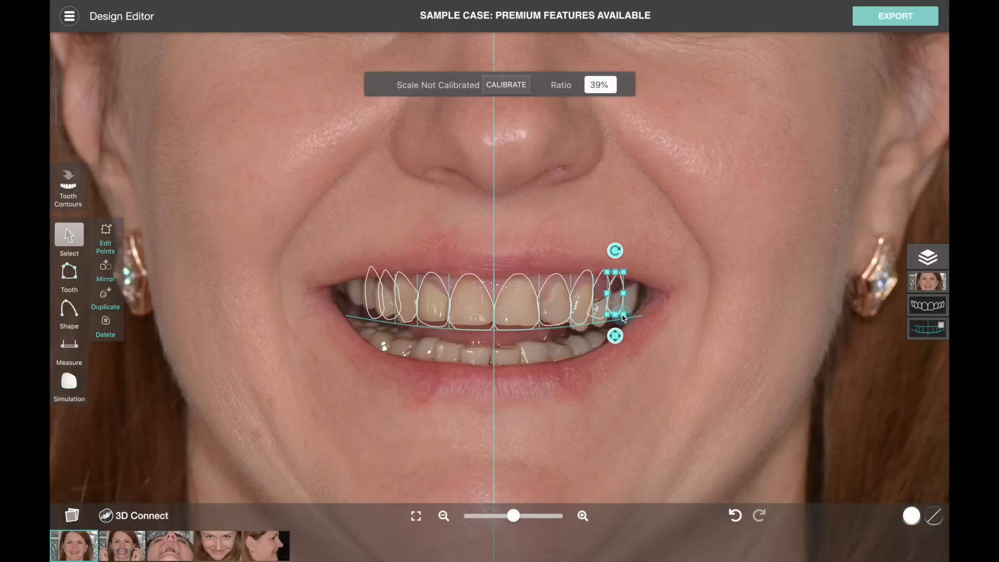
Step: Duplicate the rearmost left contour as the upper left first molar and fit it behind the premolar
{"action": "left_click", "coordinate": [104, 296]}
{"action": "left_click", "coordinate": [579, 312]}
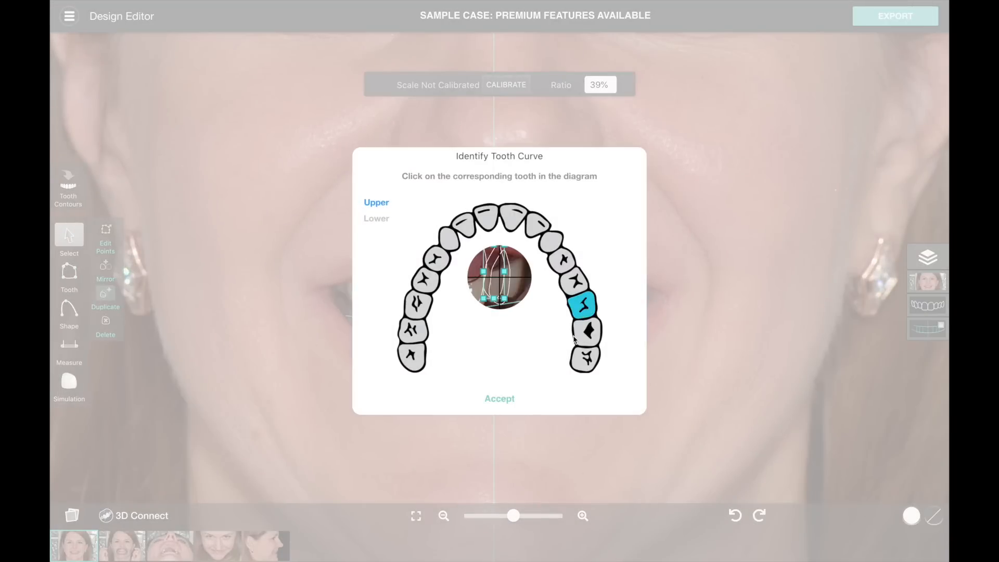
{"action": "left_click", "coordinate": [499, 399]}
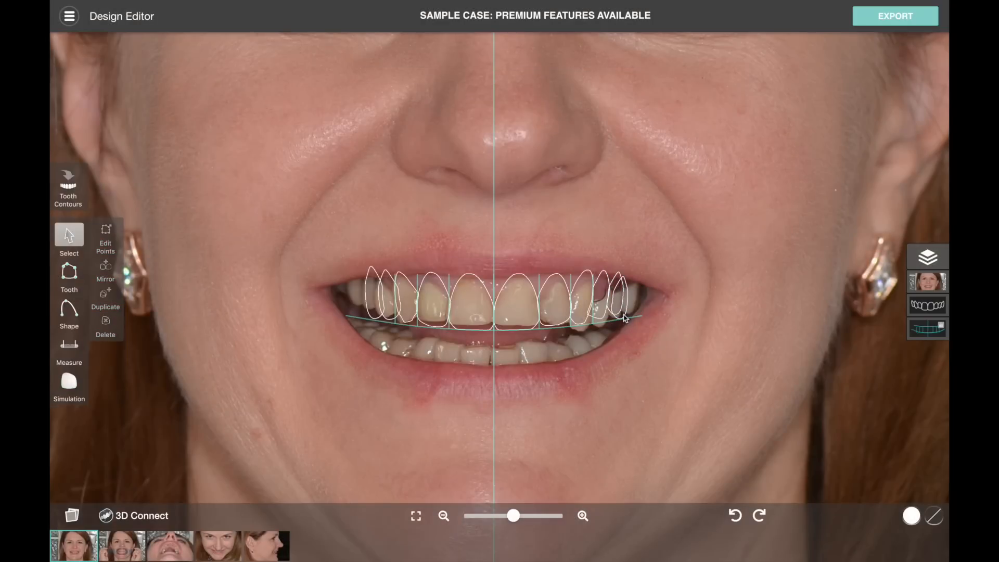
{"action": "mouse_move", "coordinate": [619, 340]}
{"action": "left_mouse_down"}
{"action": "mouse_move", "coordinate": [633, 313]}
{"action": "mouse_move", "coordinate": [629, 336]}
{"action": "left_mouse_up"}
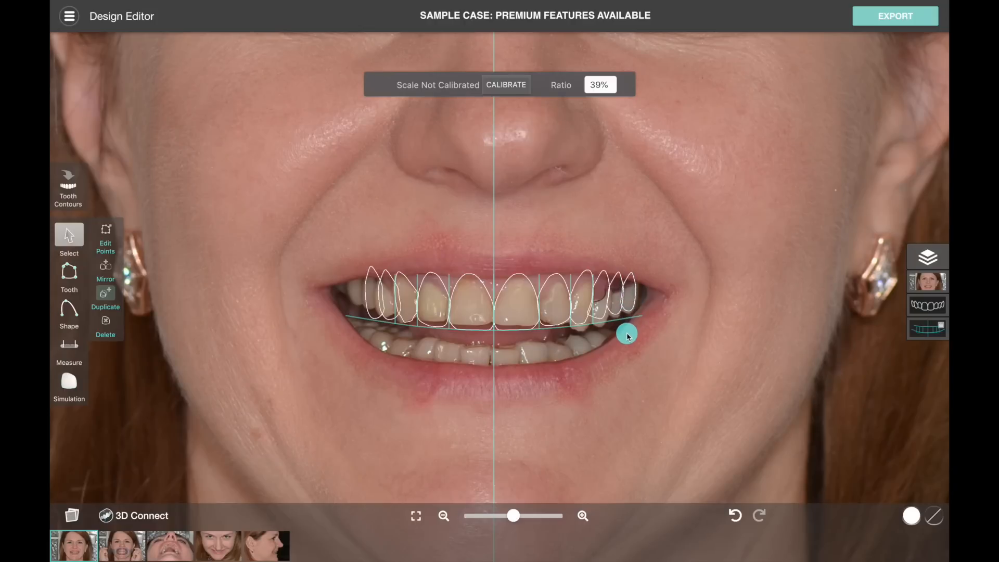
{"action": "left_click_drag", "start_coordinate": [635, 293], "coordinate": [633, 293]}
{"action": "left_click", "coordinate": [601, 364]}
Step: Replace the patient's right canine and premolar contours with mirrored copies of the four left posterior contours and hide the guides layer
{"action": "left_click_drag", "start_coordinate": [319, 241], "coordinate": [416, 318]}
{"action": "left_click", "coordinate": [106, 322]}
{"action": "left_click_drag", "start_coordinate": [582, 244], "coordinate": [648, 314]}
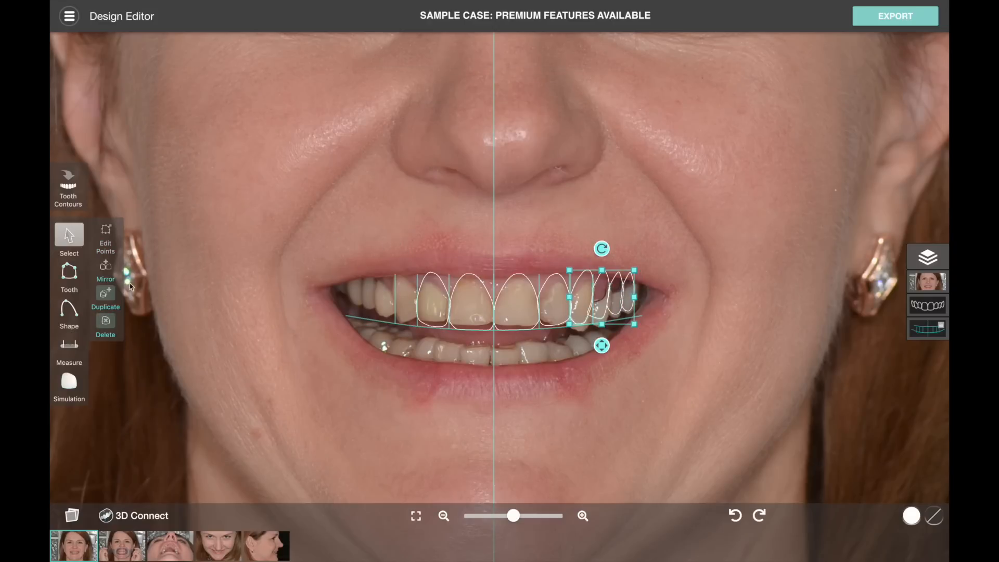
{"action": "left_click", "coordinate": [106, 268]}
{"action": "left_click", "coordinate": [312, 331]}
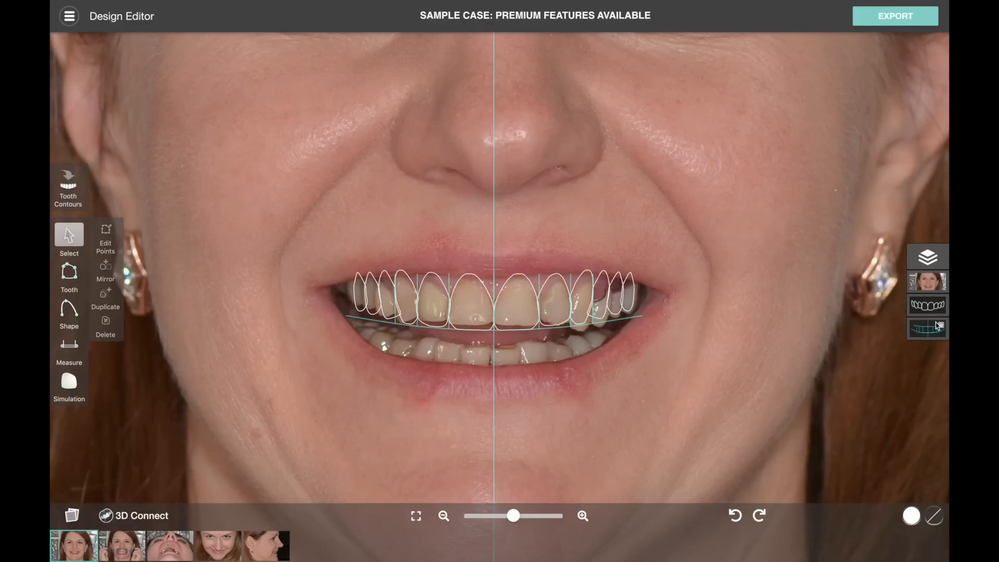
{"action": "left_click", "coordinate": [926, 333]}
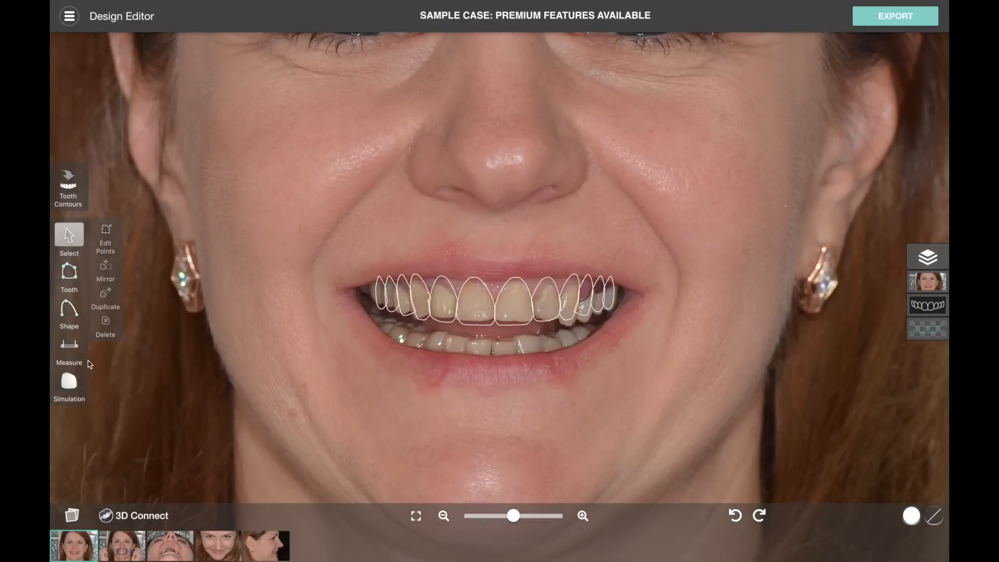
Step: Start the tooth simulation and fit the mouth outline to the lower lip and the patient's left mouth corner
{"action": "left_click", "coordinate": [70, 383]}
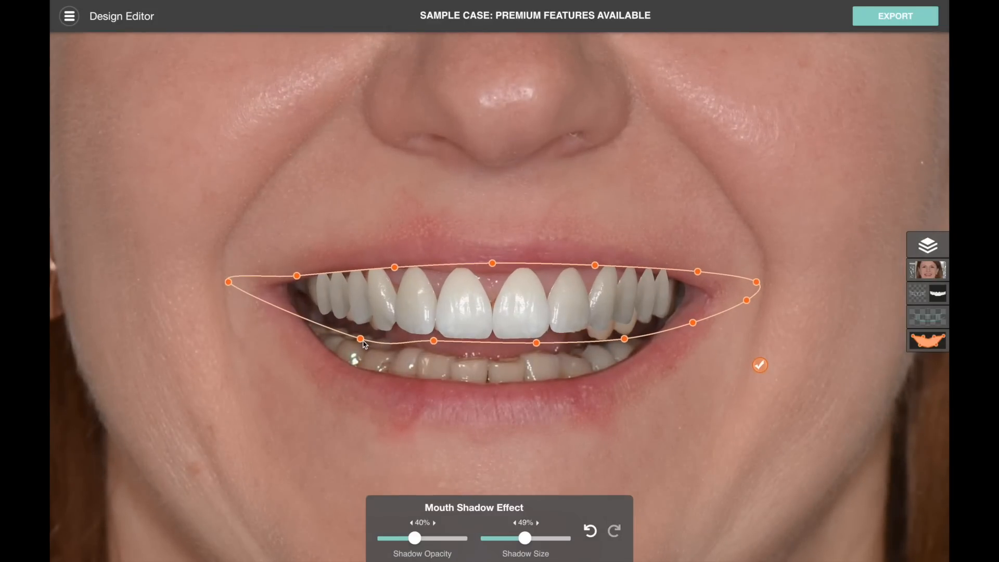
{"action": "left_click_drag", "start_coordinate": [363, 341], "coordinate": [362, 368]}
{"action": "left_click_drag", "start_coordinate": [434, 343], "coordinate": [435, 390]}
{"action": "left_click_drag", "start_coordinate": [537, 344], "coordinate": [538, 393]}
{"action": "left_click_drag", "start_coordinate": [627, 340], "coordinate": [597, 374]}
{"action": "left_click_drag", "start_coordinate": [759, 285], "coordinate": [666, 283]}
{"action": "left_click", "coordinate": [666, 333]}
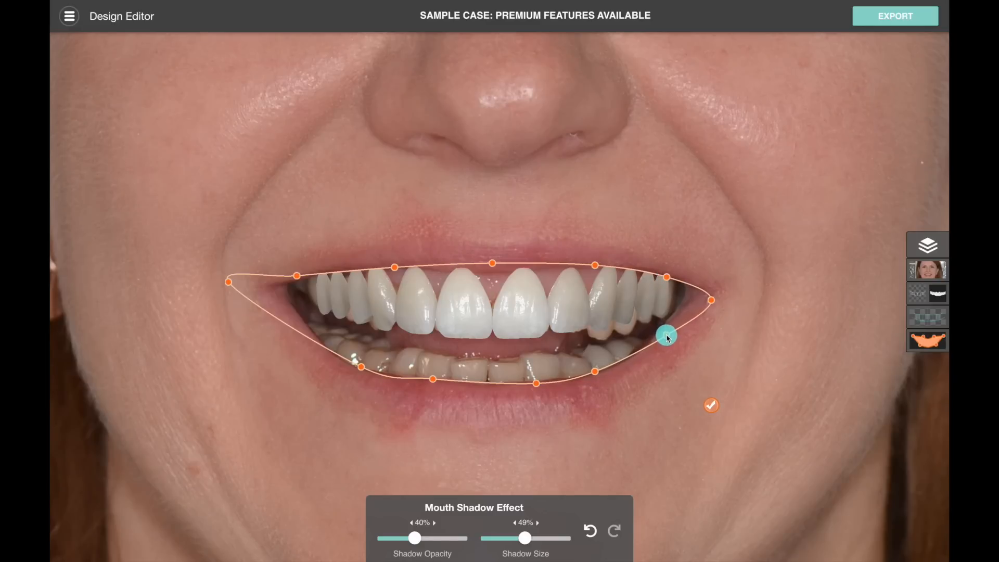
{"action": "left_click", "coordinate": [639, 355]}
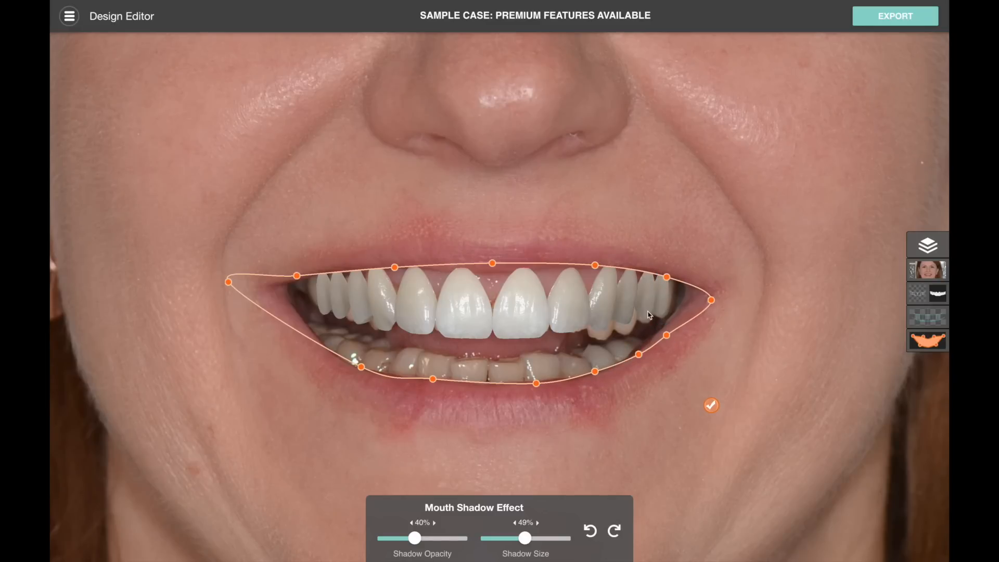
Step: Fit the mouth outline at the patient's right corner, then adjust the mouth shadow's size and opacity and accept it
{"action": "mouse_move", "coordinate": [634, 277]}
{"action": "left_mouse_down"}
{"action": "mouse_move", "coordinate": [596, 263]}
{"action": "mouse_move", "coordinate": [591, 293]}
{"action": "mouse_move", "coordinate": [590, 275]}
{"action": "mouse_move", "coordinate": [494, 266]}
{"action": "mouse_move", "coordinate": [493, 295]}
{"action": "mouse_move", "coordinate": [495, 276]}
{"action": "mouse_move", "coordinate": [445, 268]}
{"action": "mouse_move", "coordinate": [441, 286]}
{"action": "mouse_move", "coordinate": [396, 268]}
{"action": "mouse_move", "coordinate": [316, 280]}
{"action": "left_mouse_up"}
{"action": "left_click_drag", "start_coordinate": [235, 291], "coordinate": [286, 290]}
{"action": "left_click_drag", "start_coordinate": [324, 344], "coordinate": [324, 347]}
{"action": "left_click_drag", "start_coordinate": [512, 539], "coordinate": [499, 543]}
{"action": "mouse_move", "coordinate": [423, 541]}
{"action": "left_mouse_down"}
{"action": "mouse_move", "coordinate": [411, 541]}
{"action": "mouse_move", "coordinate": [423, 541]}
{"action": "left_mouse_up"}
{"action": "left_click", "coordinate": [712, 406]}
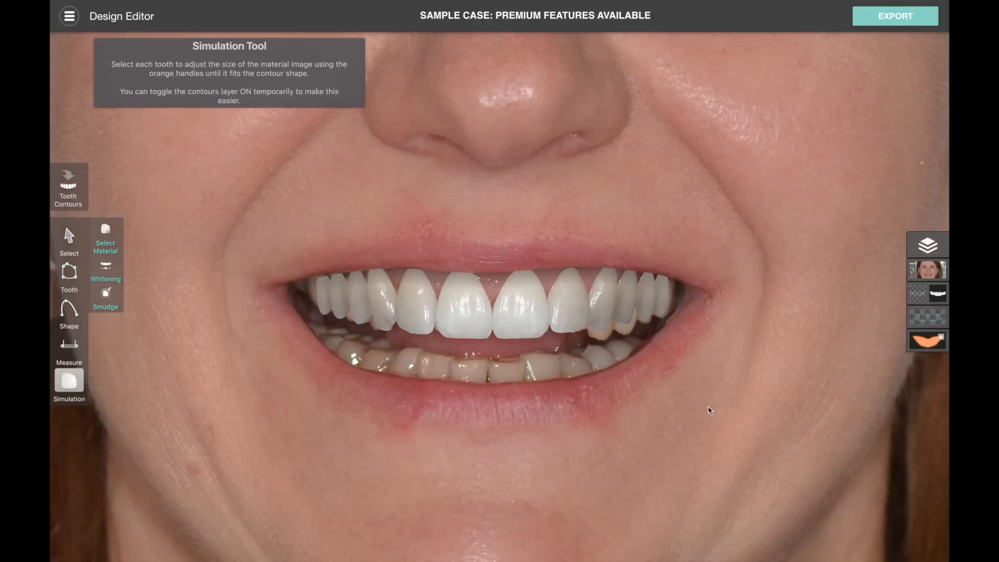
Step: Smudge away the original tooth edges below the simulated left canine and first premolar with a 27% brush
{"action": "scroll", "coordinate": [484, 362], "scroll_direction": "up", "scroll_amount": 2}
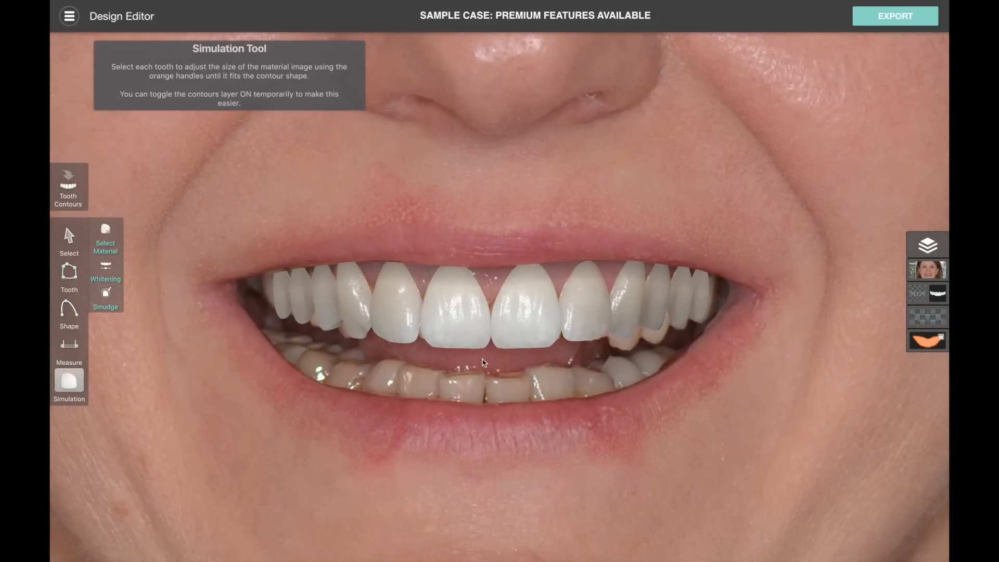
{"action": "left_click", "coordinate": [105, 295]}
{"action": "left_click_drag", "start_coordinate": [403, 538], "coordinate": [414, 538]}
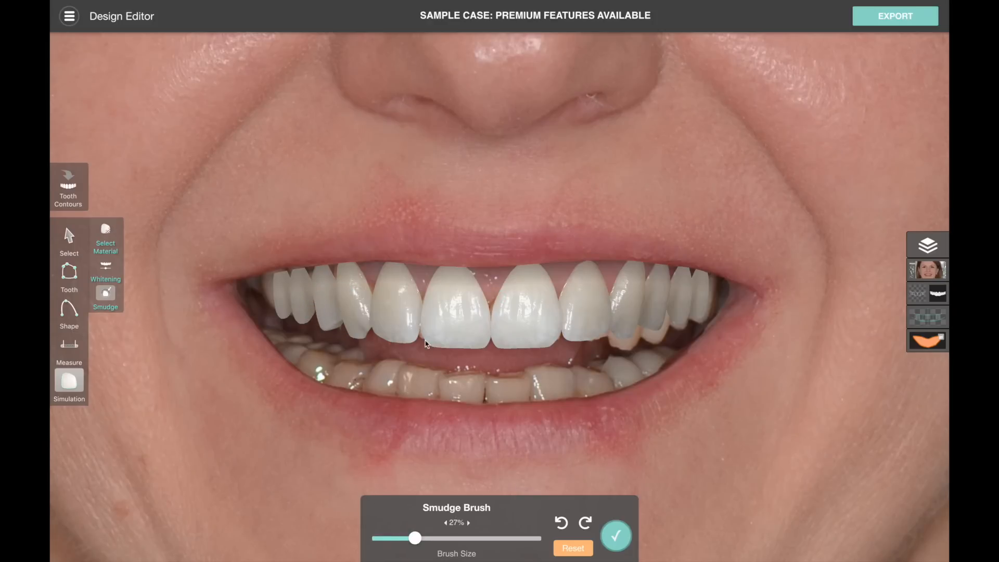
{"action": "mouse_move", "coordinate": [606, 343]}
{"action": "left_mouse_down"}
{"action": "mouse_move", "coordinate": [620, 315]}
{"action": "mouse_move", "coordinate": [625, 329]}
{"action": "mouse_move", "coordinate": [627, 286]}
{"action": "left_mouse_up"}
{"action": "left_click_drag", "start_coordinate": [637, 346], "coordinate": [627, 302]}
{"action": "left_click_drag", "start_coordinate": [630, 342], "coordinate": [633, 308]}
{"action": "left_click_drag", "start_coordinate": [645, 341], "coordinate": [660, 297]}
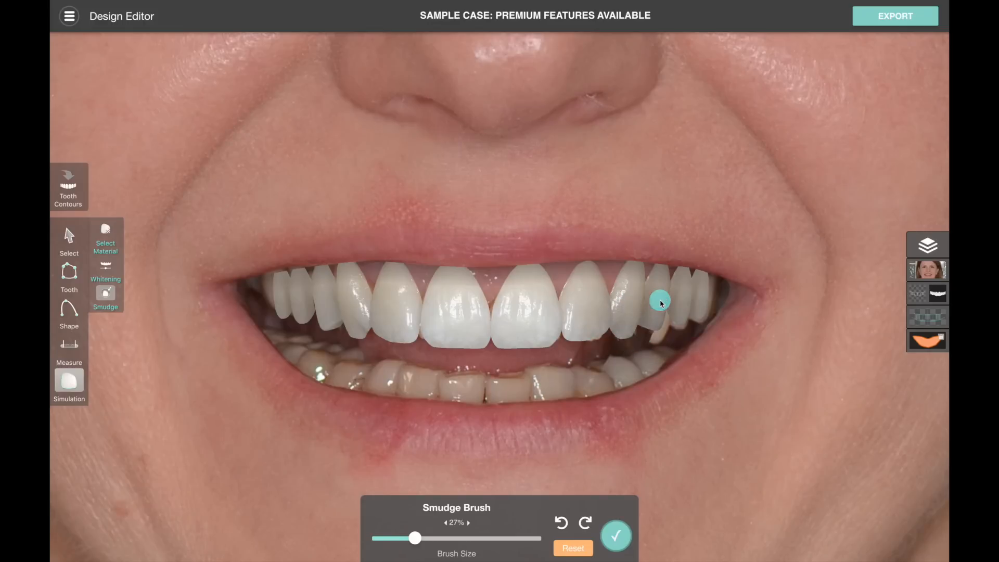
{"action": "mouse_move", "coordinate": [657, 340]}
{"action": "left_mouse_down"}
{"action": "mouse_move", "coordinate": [656, 310]}
{"action": "mouse_move", "coordinate": [646, 324]}
{"action": "mouse_move", "coordinate": [640, 311]}
{"action": "mouse_move", "coordinate": [666, 324]}
{"action": "mouse_move", "coordinate": [658, 297]}
{"action": "mouse_move", "coordinate": [677, 330]}
{"action": "mouse_move", "coordinate": [679, 300]}
{"action": "mouse_move", "coordinate": [680, 310]}
{"action": "mouse_move", "coordinate": [665, 319]}
{"action": "mouse_move", "coordinate": [655, 300]}
{"action": "left_mouse_up"}
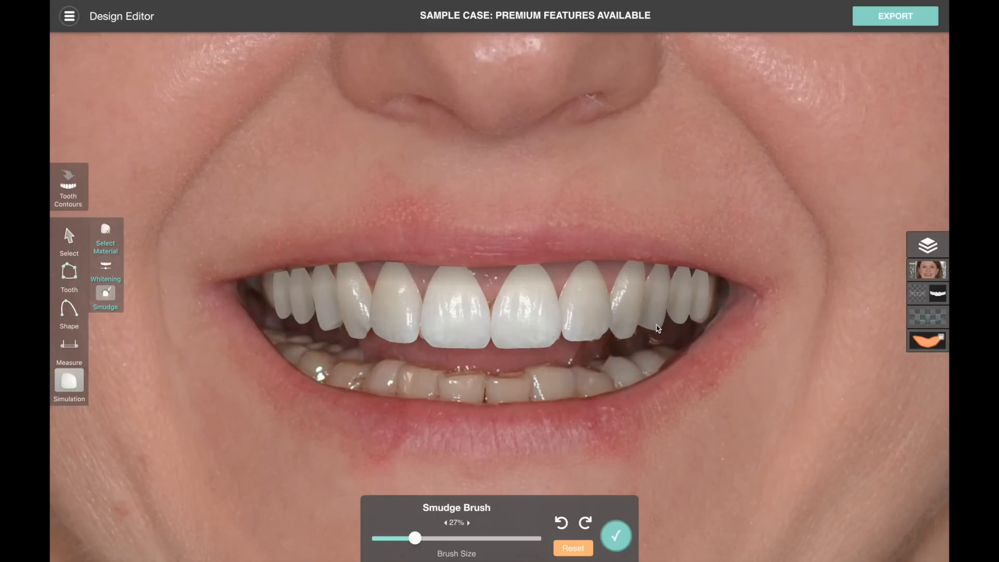
Step: Blend the remaining edges between the simulated upper teeth with the smudge brush and accept the retouching
{"action": "mouse_move", "coordinate": [662, 342]}
{"action": "left_mouse_down"}
{"action": "mouse_move", "coordinate": [620, 320]}
{"action": "mouse_move", "coordinate": [624, 329]}
{"action": "mouse_move", "coordinate": [593, 335]}
{"action": "left_mouse_up"}
{"action": "left_click_drag", "start_coordinate": [489, 304], "coordinate": [480, 332]}
{"action": "left_click_drag", "start_coordinate": [420, 340], "coordinate": [412, 318]}
{"action": "left_click_drag", "start_coordinate": [372, 285], "coordinate": [374, 302]}
{"action": "mouse_move", "coordinate": [692, 323]}
{"action": "left_mouse_down"}
{"action": "mouse_move", "coordinate": [692, 298]}
{"action": "mouse_move", "coordinate": [700, 320]}
{"action": "mouse_move", "coordinate": [696, 291]}
{"action": "mouse_move", "coordinate": [712, 305]}
{"action": "mouse_move", "coordinate": [694, 309]}
{"action": "mouse_move", "coordinate": [712, 294]}
{"action": "mouse_move", "coordinate": [695, 290]}
{"action": "mouse_move", "coordinate": [712, 279]}
{"action": "mouse_move", "coordinate": [699, 284]}
{"action": "mouse_move", "coordinate": [710, 310]}
{"action": "mouse_move", "coordinate": [685, 293]}
{"action": "left_mouse_up"}
{"action": "scroll", "coordinate": [686, 299], "scroll_direction": "down", "scroll_amount": 3}
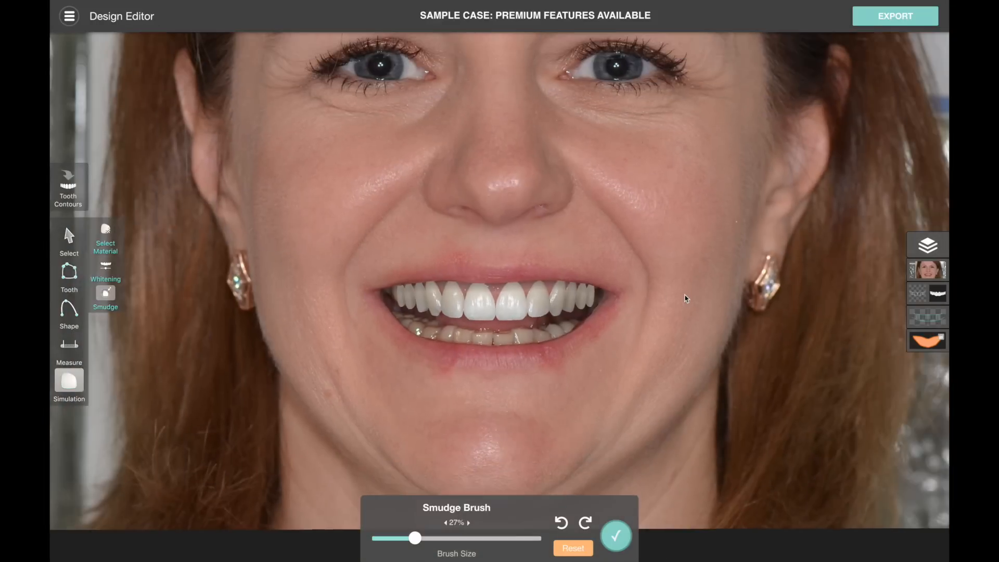
{"action": "left_click", "coordinate": [616, 528]}
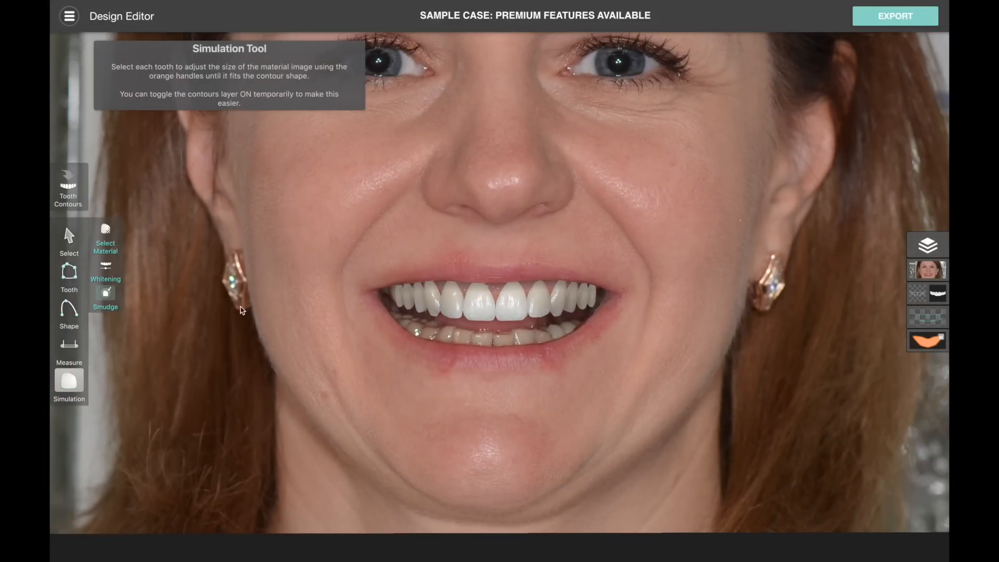
Step: Change the simulation material to the Natural Smile case photo
{"action": "left_click", "coordinate": [106, 234]}
{"action": "left_click", "coordinate": [208, 319]}
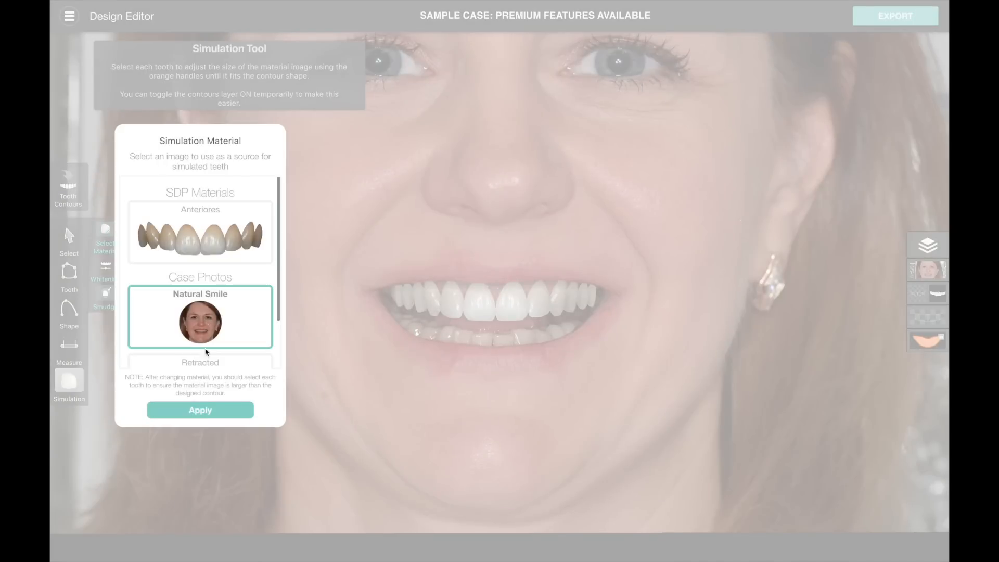
{"action": "left_click", "coordinate": [192, 415]}
Step: Resize the natural tooth images on the patient's right lateral incisor and both central incisors to fill their contours
{"action": "left_click", "coordinate": [453, 311]}
{"action": "left_click_drag", "start_coordinate": [452, 341], "coordinate": [479, 342]}
{"action": "left_click", "coordinate": [487, 311]}
{"action": "left_click", "coordinate": [500, 327]}
{"action": "left_click", "coordinate": [517, 314]}
{"action": "left_click", "coordinate": [532, 326]}
Step: Resize the natural tooth images from the patient's left lateral incisor back to the last upper left tooth to fill their contours
{"action": "left_click", "coordinate": [541, 311]}
{"action": "mouse_move", "coordinate": [553, 323]}
{"action": "left_mouse_down"}
{"action": "mouse_move", "coordinate": [528, 336]}
{"action": "mouse_move", "coordinate": [570, 334]}
{"action": "mouse_move", "coordinate": [558, 338]}
{"action": "mouse_move", "coordinate": [580, 316]}
{"action": "mouse_move", "coordinate": [568, 316]}
{"action": "mouse_move", "coordinate": [568, 334]}
{"action": "left_mouse_up"}
{"action": "left_click", "coordinate": [589, 334]}
{"action": "left_click", "coordinate": [572, 305]}
{"action": "left_click", "coordinate": [595, 330]}
{"action": "left_click", "coordinate": [583, 300]}
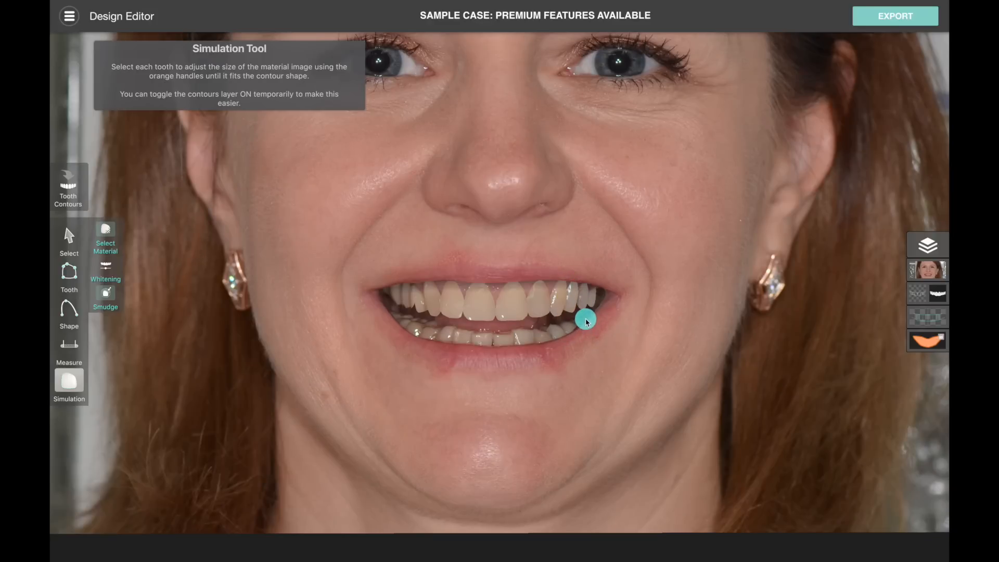
{"action": "left_click", "coordinate": [561, 332]}
{"action": "left_click", "coordinate": [571, 311]}
{"action": "left_click_drag", "start_coordinate": [569, 333], "coordinate": [589, 325]}
{"action": "left_click", "coordinate": [593, 314]}
Step: Resize the natural tooth images from the patient's right lateral incisor back to the last upper right tooth, then deselect
{"action": "left_click", "coordinate": [456, 314]}
{"action": "left_click", "coordinate": [429, 298]}
{"action": "mouse_move", "coordinate": [445, 323]}
{"action": "left_mouse_down"}
{"action": "mouse_move", "coordinate": [399, 327]}
{"action": "mouse_move", "coordinate": [408, 311]}
{"action": "mouse_move", "coordinate": [406, 321]}
{"action": "left_mouse_up"}
{"action": "left_click", "coordinate": [417, 304]}
{"action": "left_click", "coordinate": [398, 331]}
{"action": "left_click", "coordinate": [407, 306]}
{"action": "left_click", "coordinate": [390, 336]}
{"action": "left_click", "coordinate": [399, 297]}
{"action": "left_click", "coordinate": [368, 330]}
Step: Apply 28% whitening and 7% exposure to all simulated teeth and accept the effect
{"action": "scroll", "coordinate": [448, 397], "scroll_direction": "down", "scroll_amount": 3}
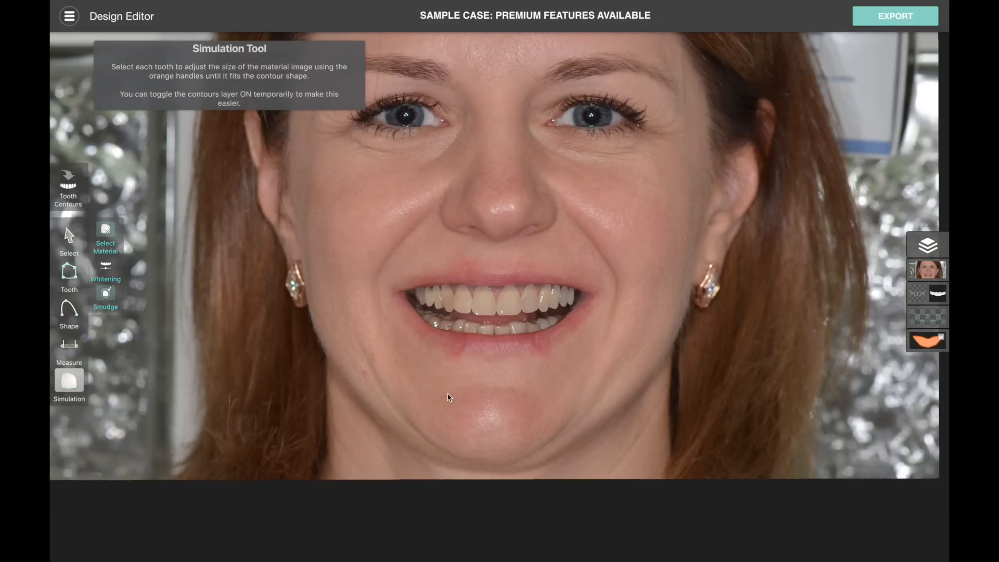
{"action": "left_click", "coordinate": [107, 268]}
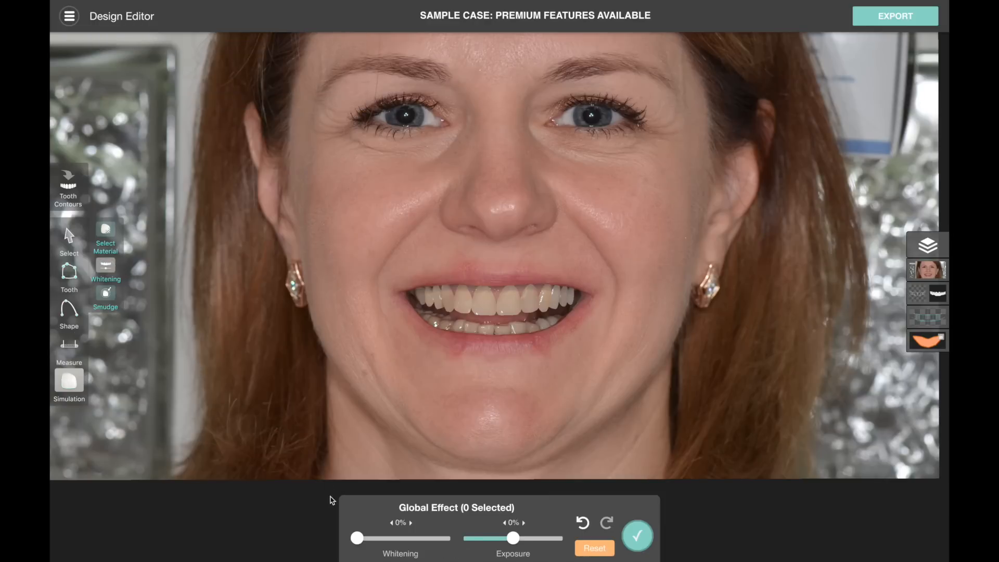
{"action": "left_click_drag", "start_coordinate": [358, 530], "coordinate": [381, 536]}
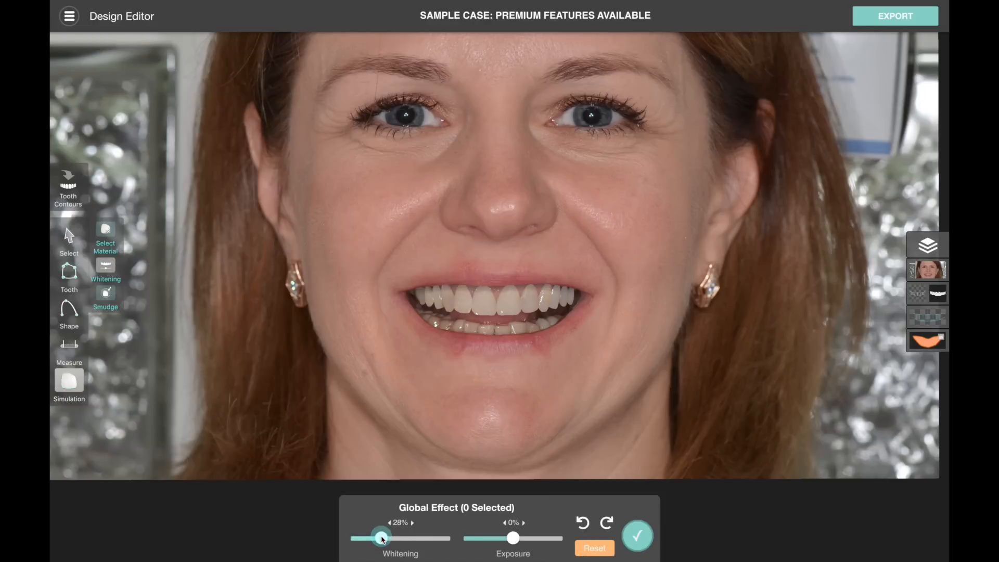
{"action": "left_click_drag", "start_coordinate": [513, 540], "coordinate": [516, 542]}
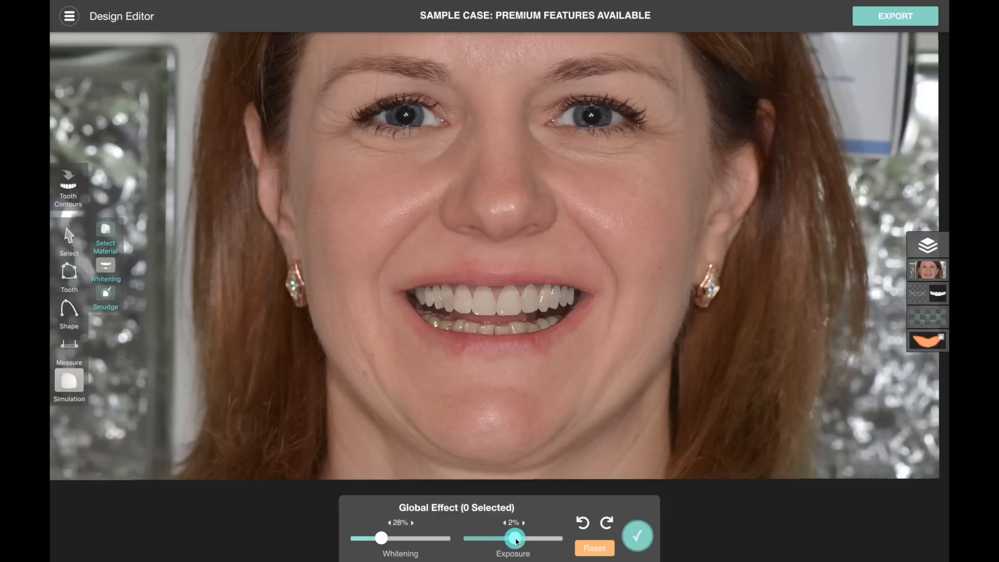
{"action": "left_click_drag", "start_coordinate": [520, 540], "coordinate": [520, 540]}
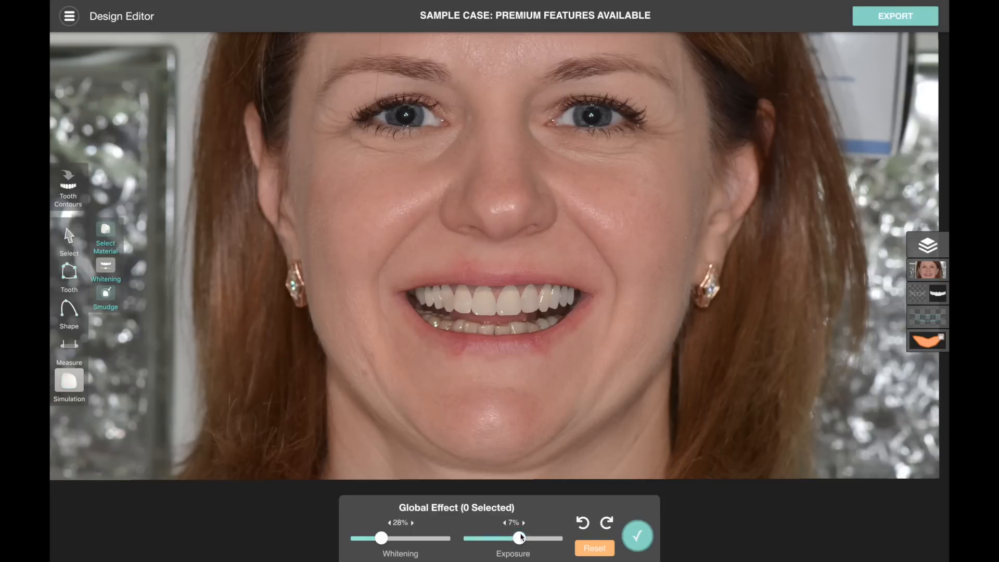
{"action": "left_click", "coordinate": [628, 538]}
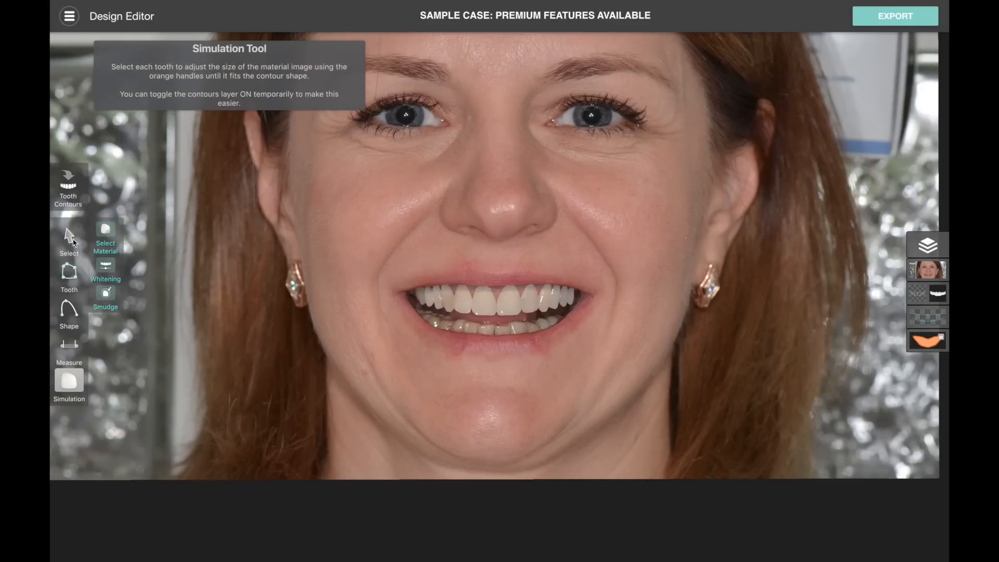
Step: Leave the simulation tool and toggle the simulation layer to compare the original and designed smiles
{"action": "left_click", "coordinate": [73, 241]}
{"action": "left_click", "coordinate": [940, 298]}
{"action": "left_click", "coordinate": [940, 298]}
{"action": "left_click", "coordinate": [940, 298]}
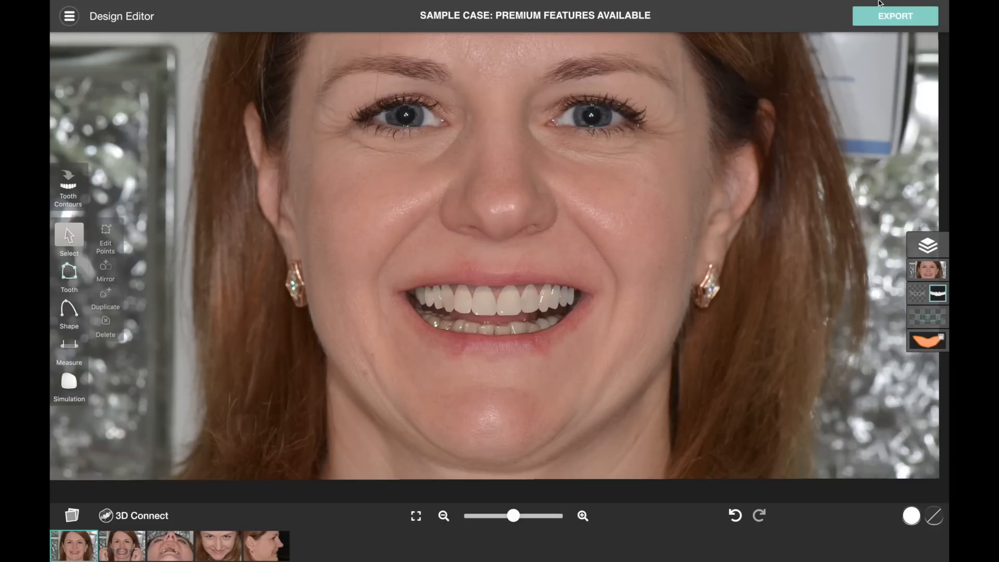
Step: Set up the image export as a side-by-side before-and-after layout and reposition the face within the frames
{"action": "left_click", "coordinate": [880, 18]}
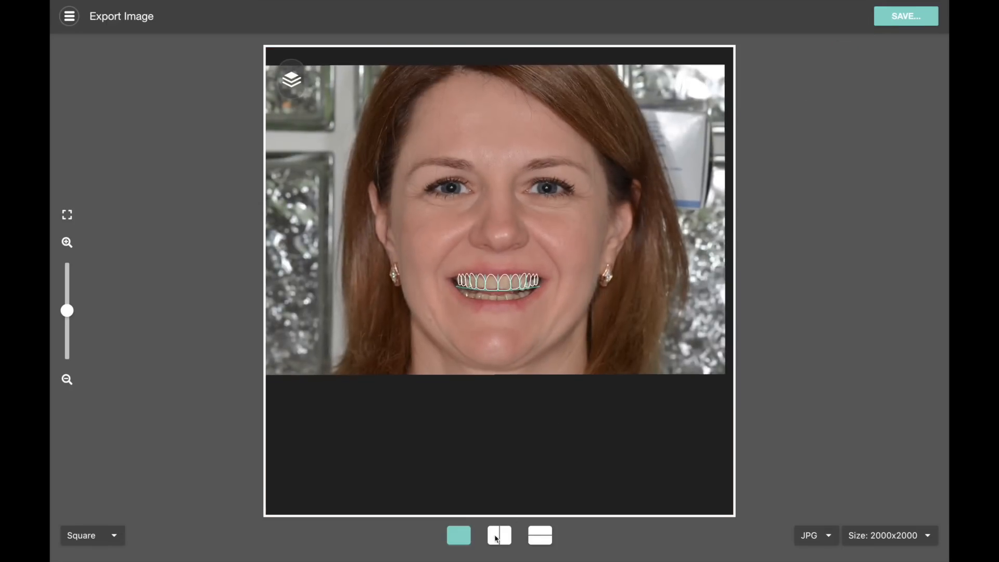
{"action": "left_click", "coordinate": [496, 536]}
{"action": "left_click_drag", "start_coordinate": [394, 303], "coordinate": [399, 431]}
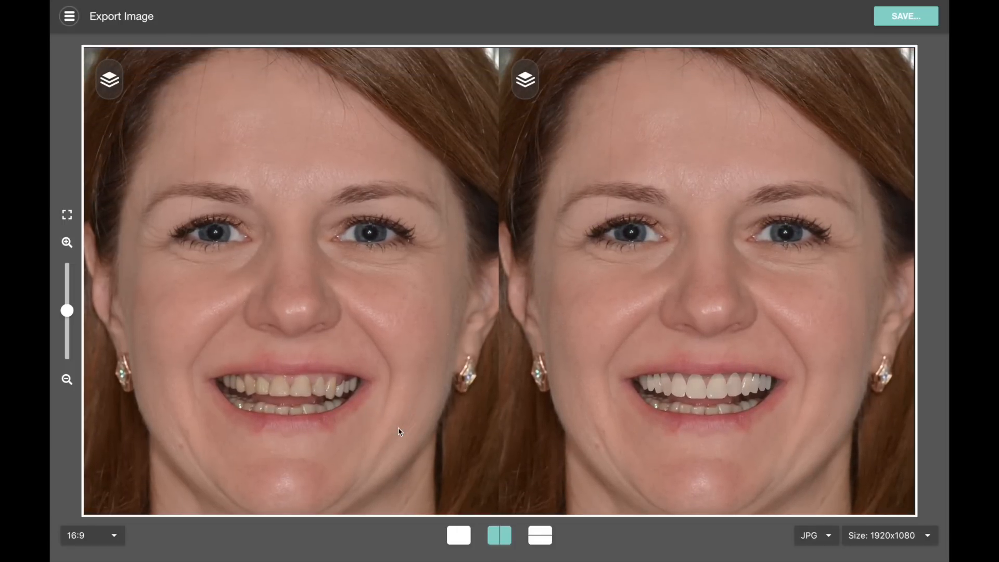